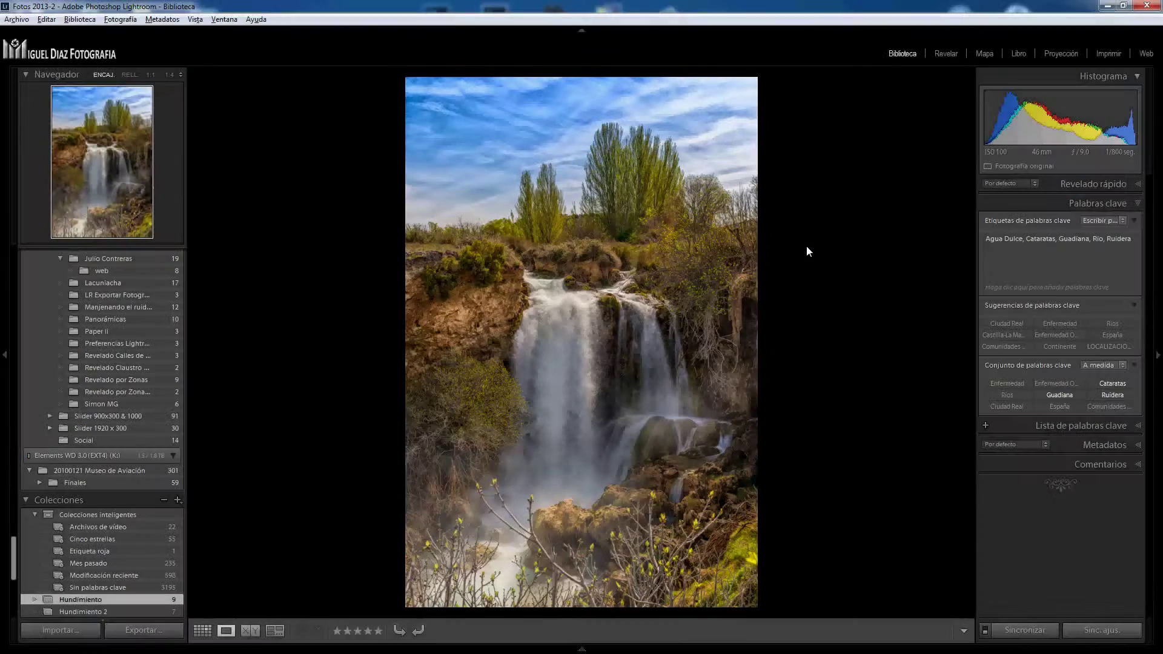
# - Open the first waterfall frame full size with its exposure info overlay and step through the series
pyautogui.press('g')
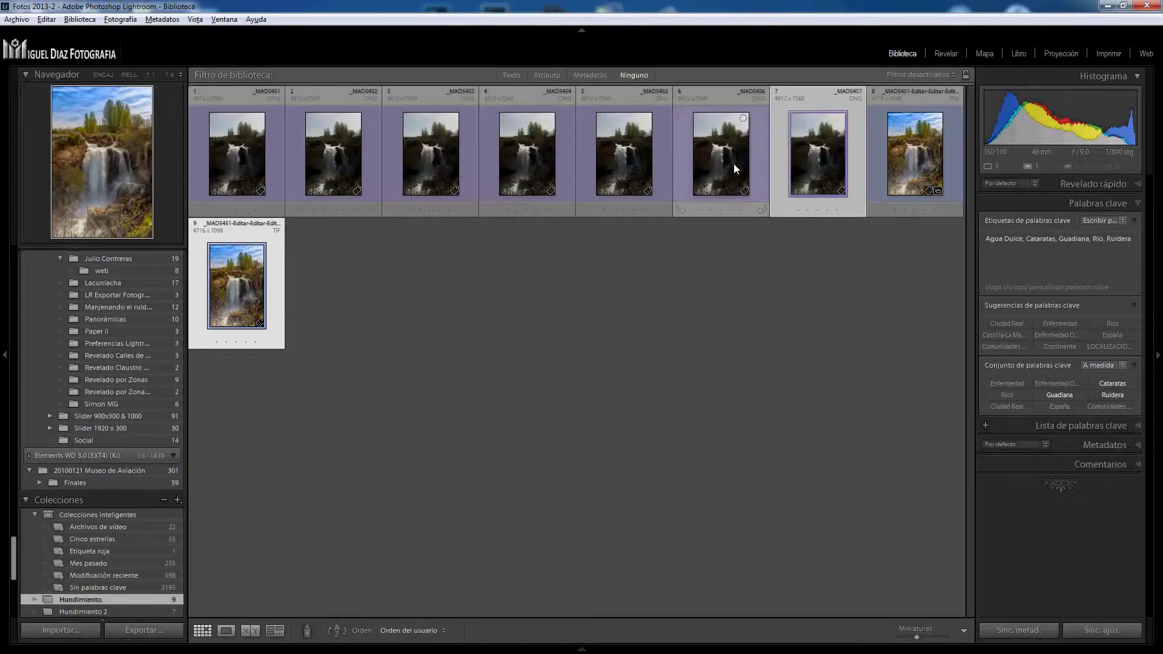
pyautogui.doubleClick(237, 144)
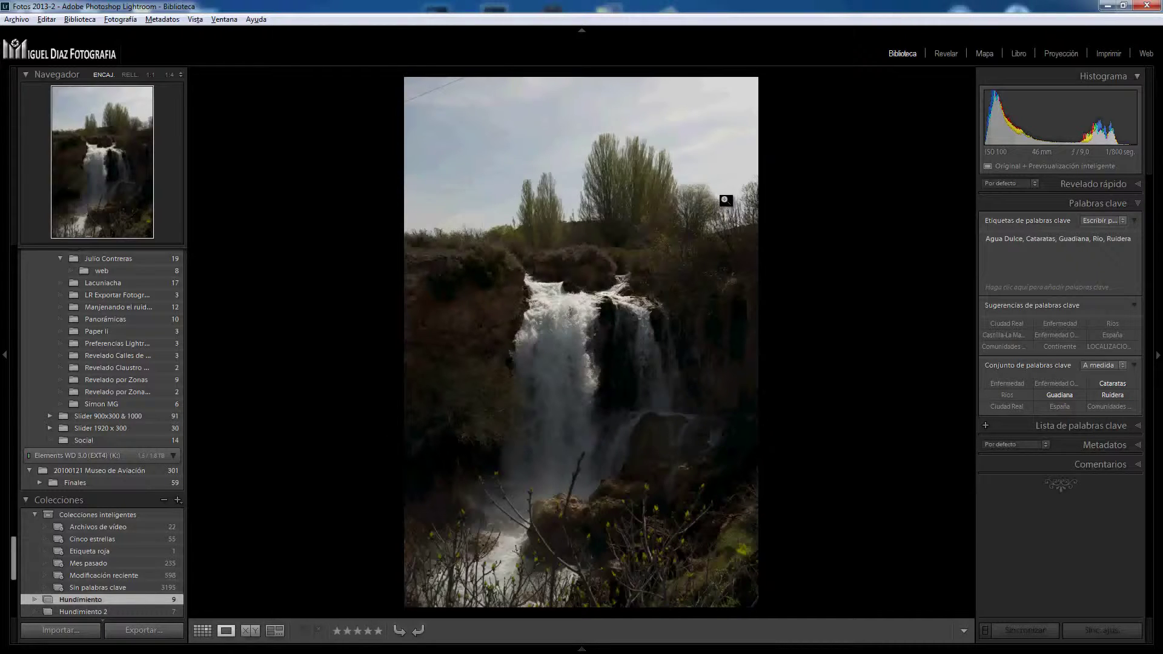
pyautogui.press('i')
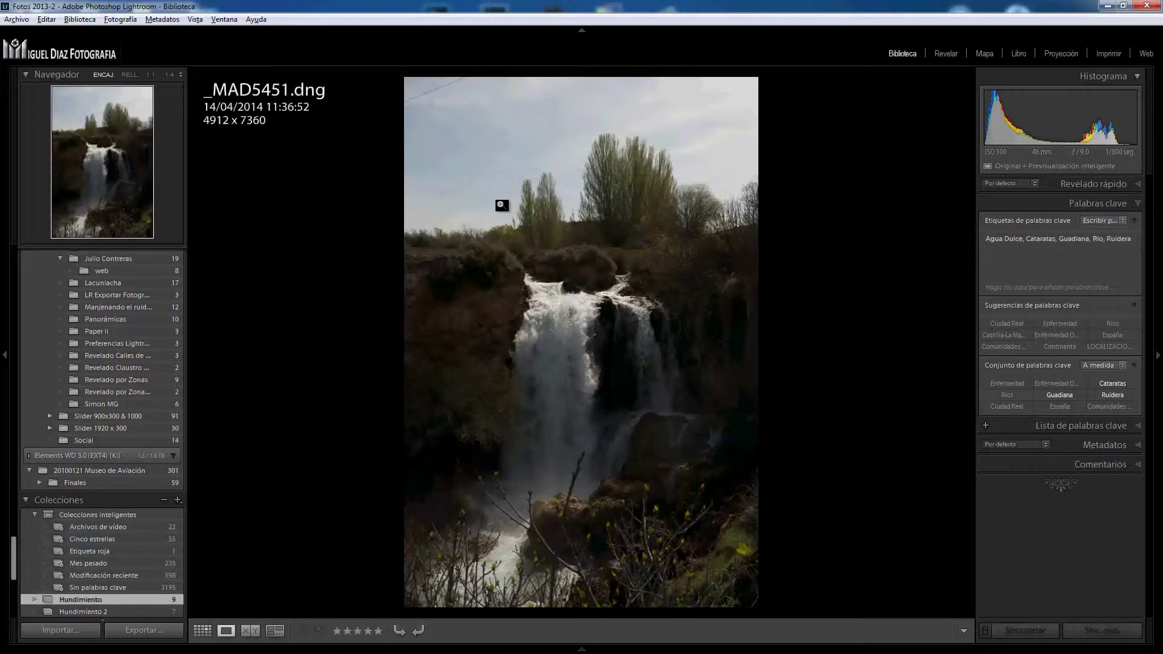
pyautogui.press('i')
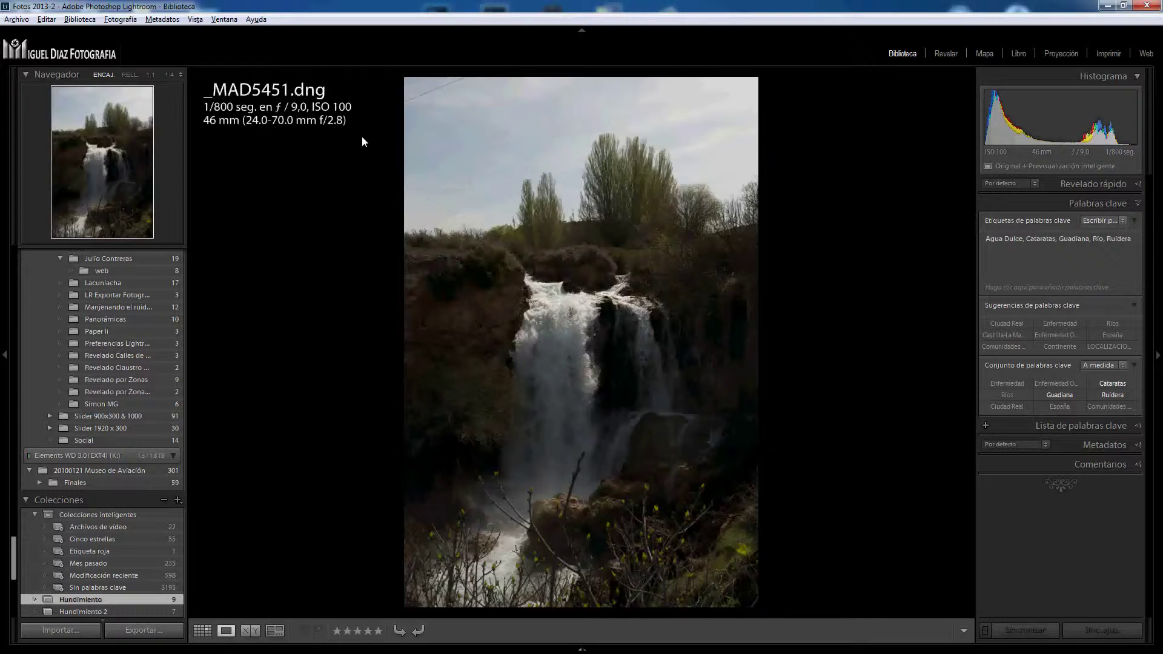
pyautogui.press('Right')
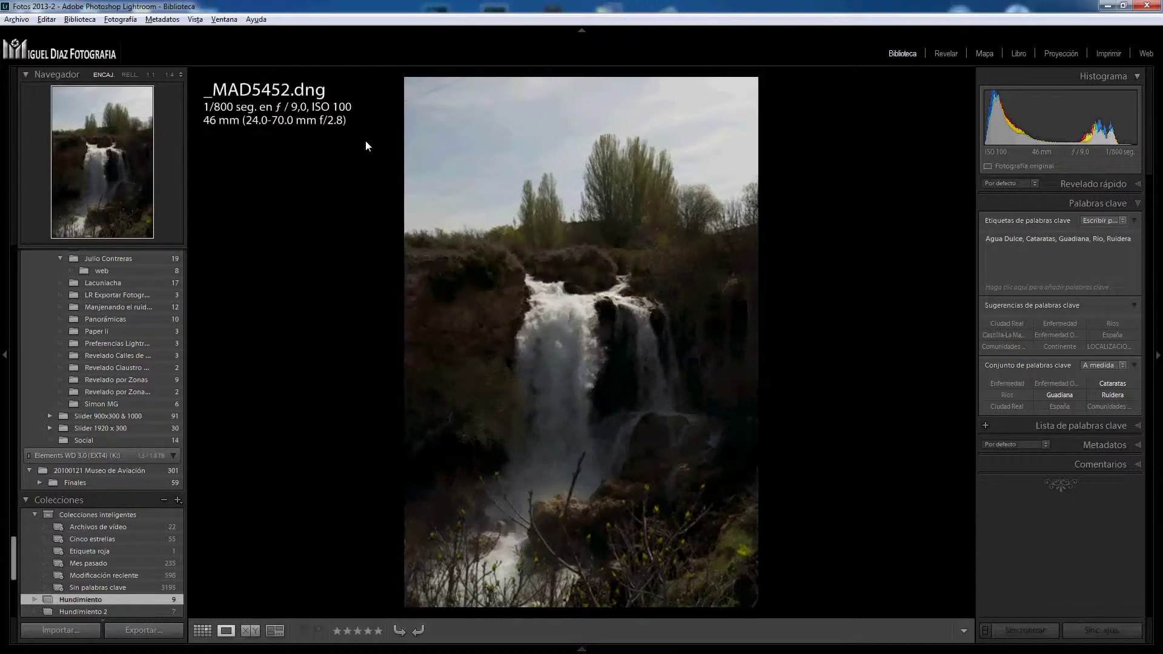
pyautogui.press('Right')
pyautogui.press('Right')
pyautogui.press('Right')
pyautogui.press('Right')
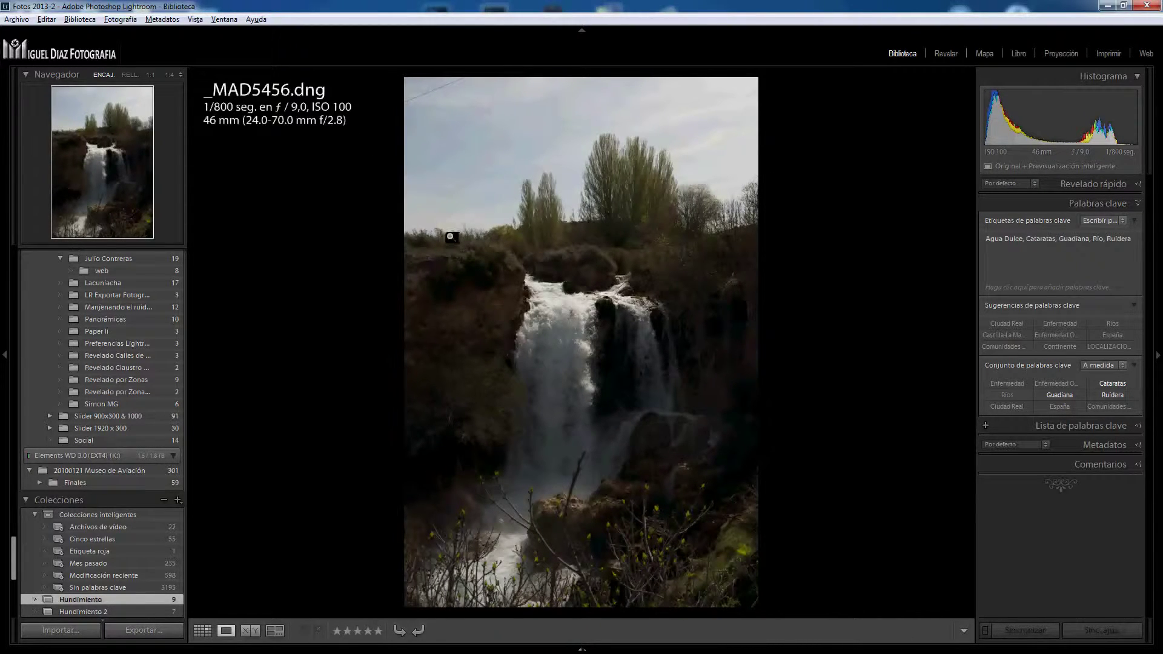
# - Return to the grid and reopen _MAD5451 full size in Loupe view
pyautogui.press('g')
pyautogui.click(792, 169)
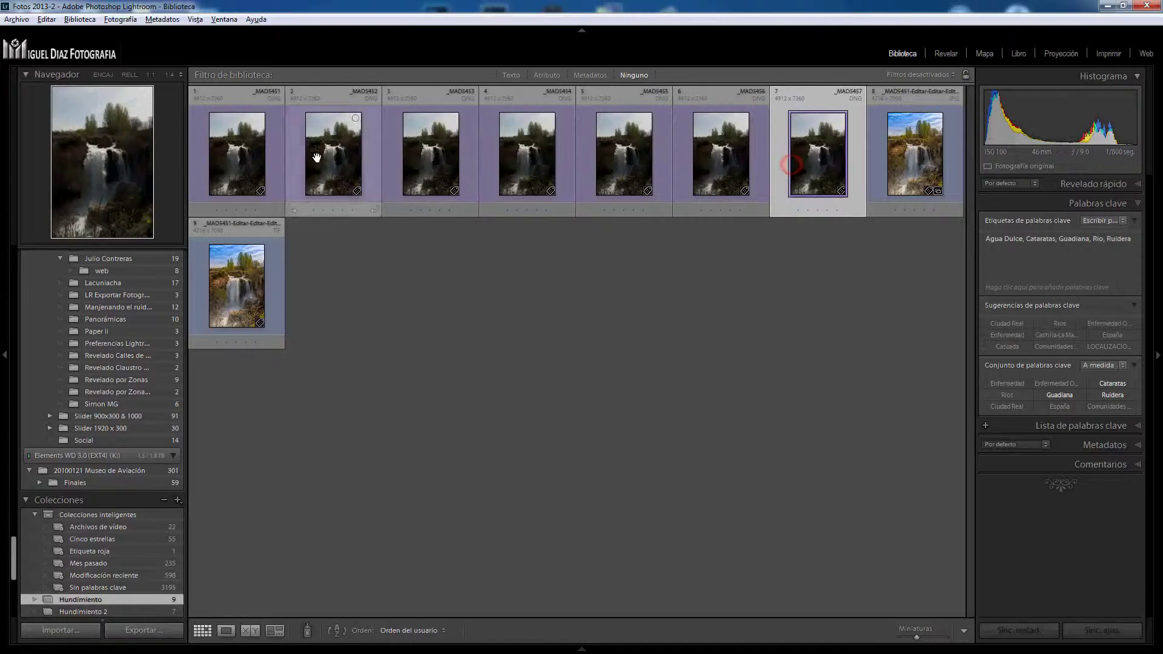
pyautogui.click(246, 159)
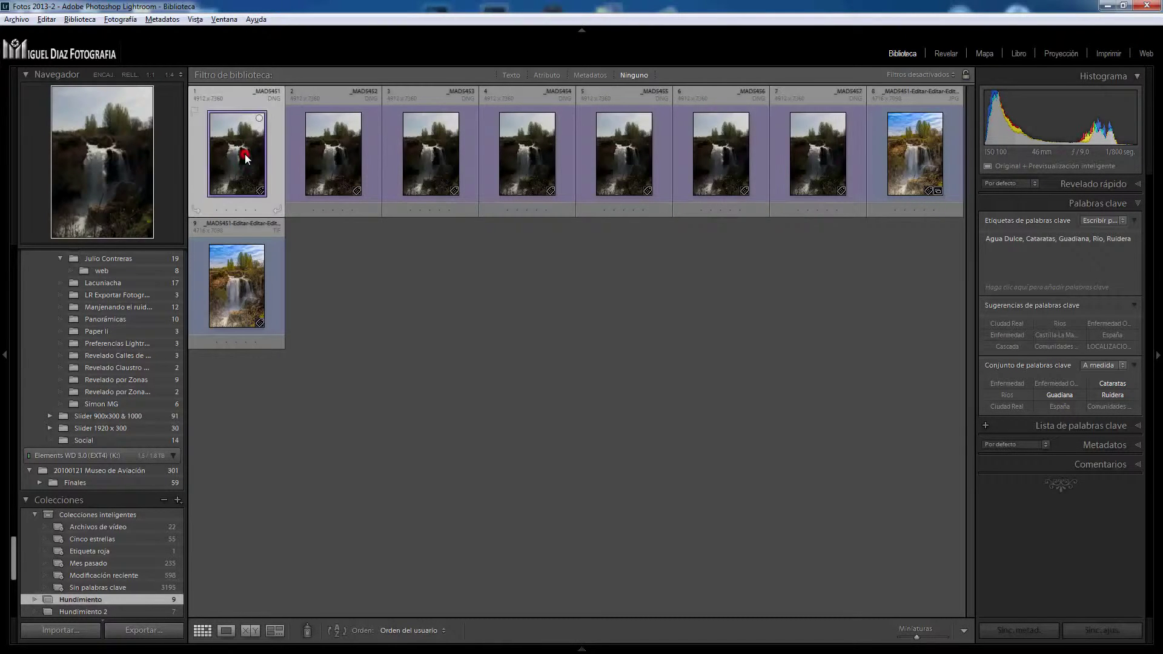
pyautogui.doubleClick(246, 160)
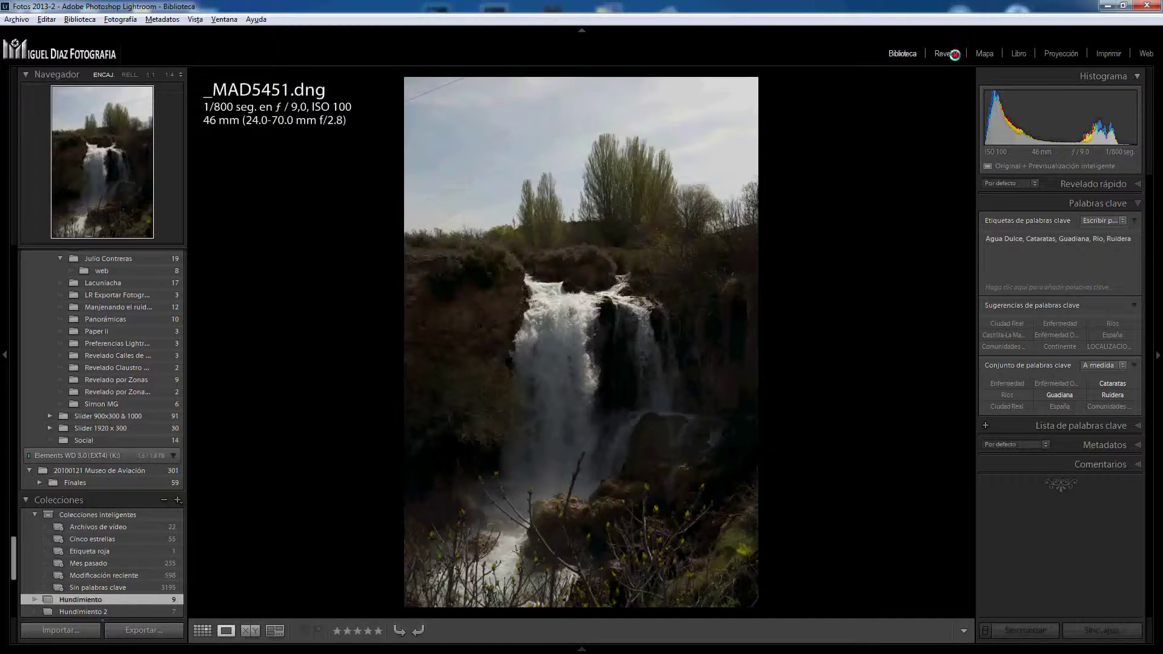
# - Take _MAD5451 into Develop and enable lens profile corrections and chromatic aberration removal
pyautogui.click(946, 54)
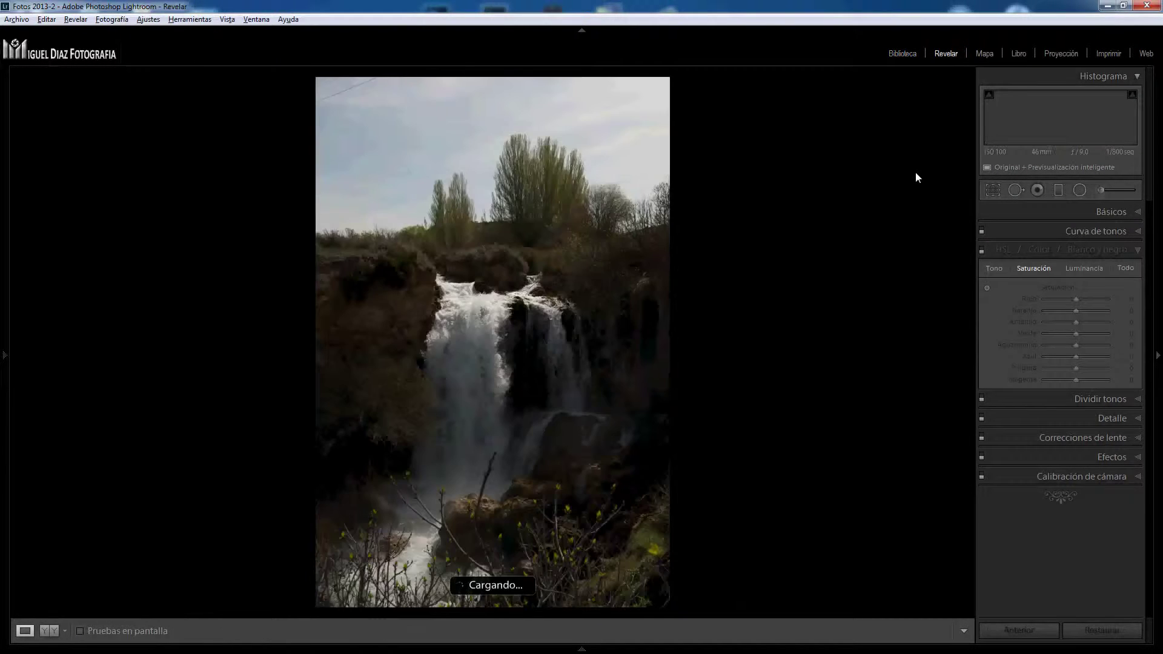
pyautogui.click(1121, 212)
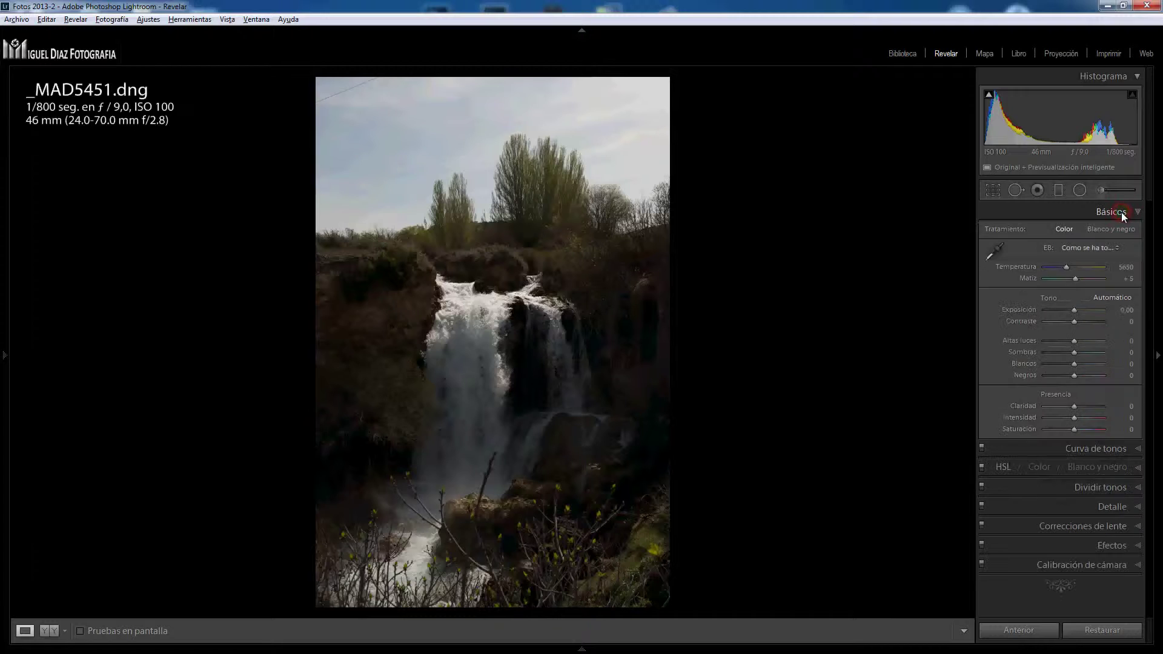
pyautogui.click(1072, 525)
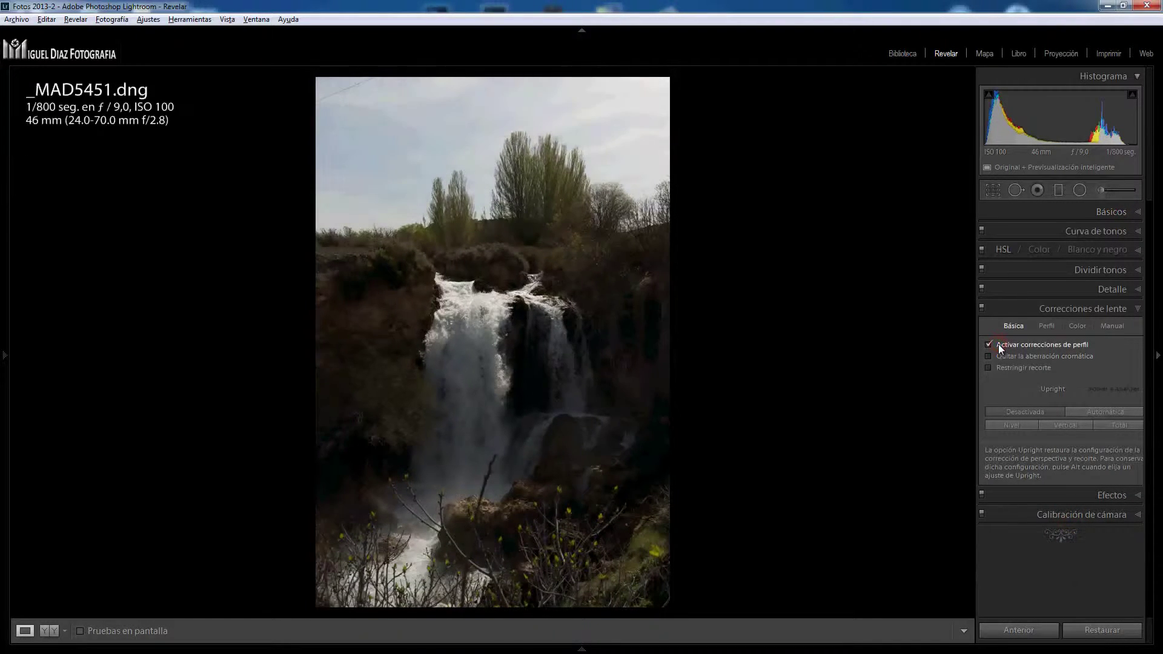
pyautogui.click(1012, 357)
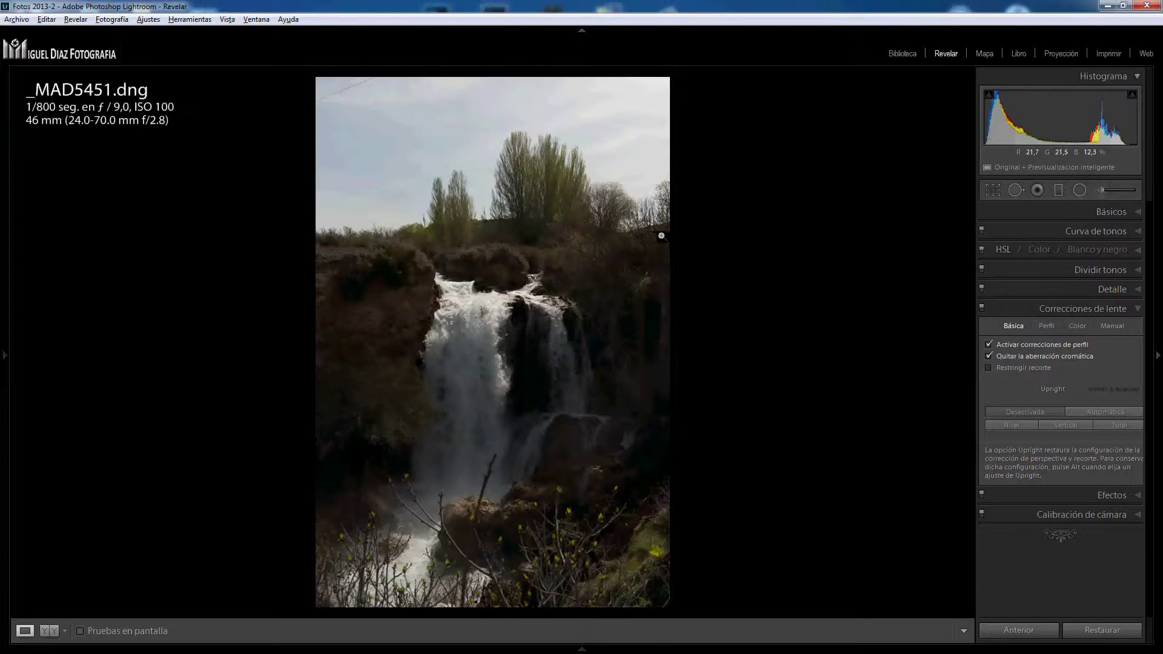
pyautogui.click(1107, 214)
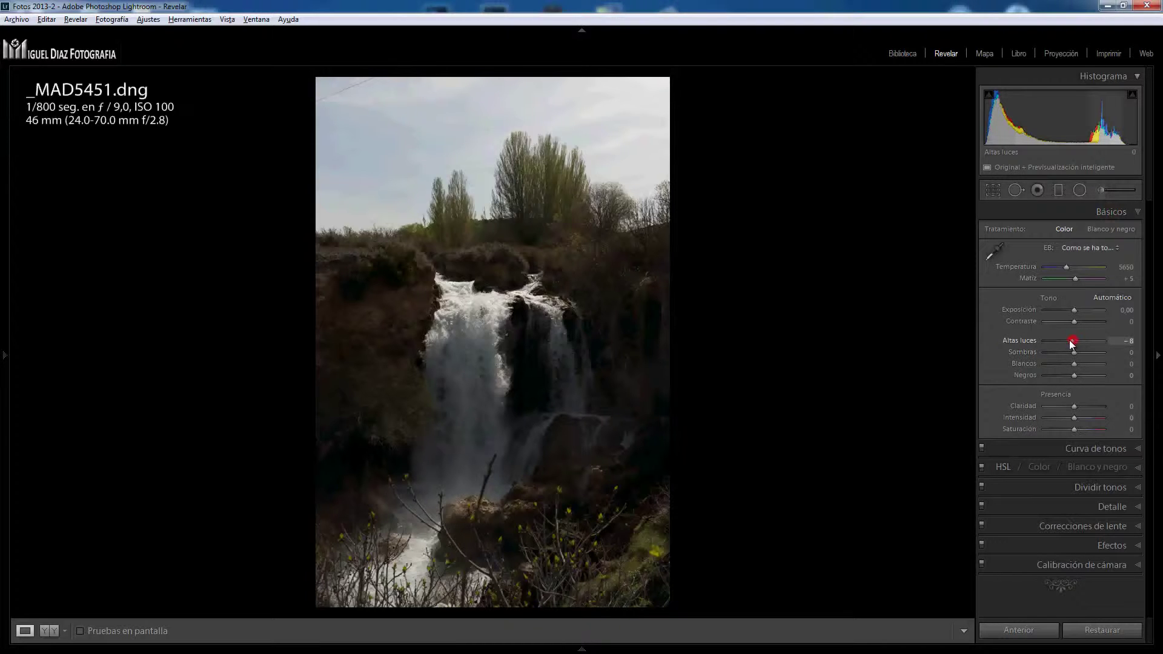
# - Set Basic tones: exposure +0.63, highlights -100, blacks -58, clarity +10, contrast +12
pyautogui.moveTo(1072, 343); pyautogui.dragTo(1036, 341)
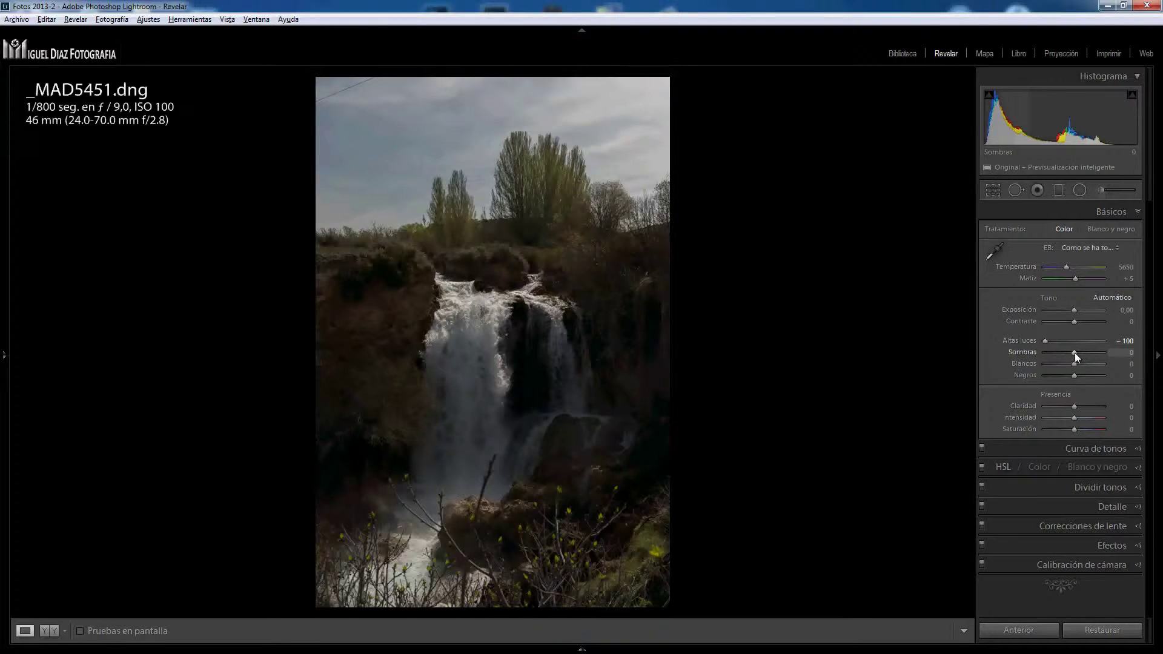
pyautogui.doubleClick(1044, 341)
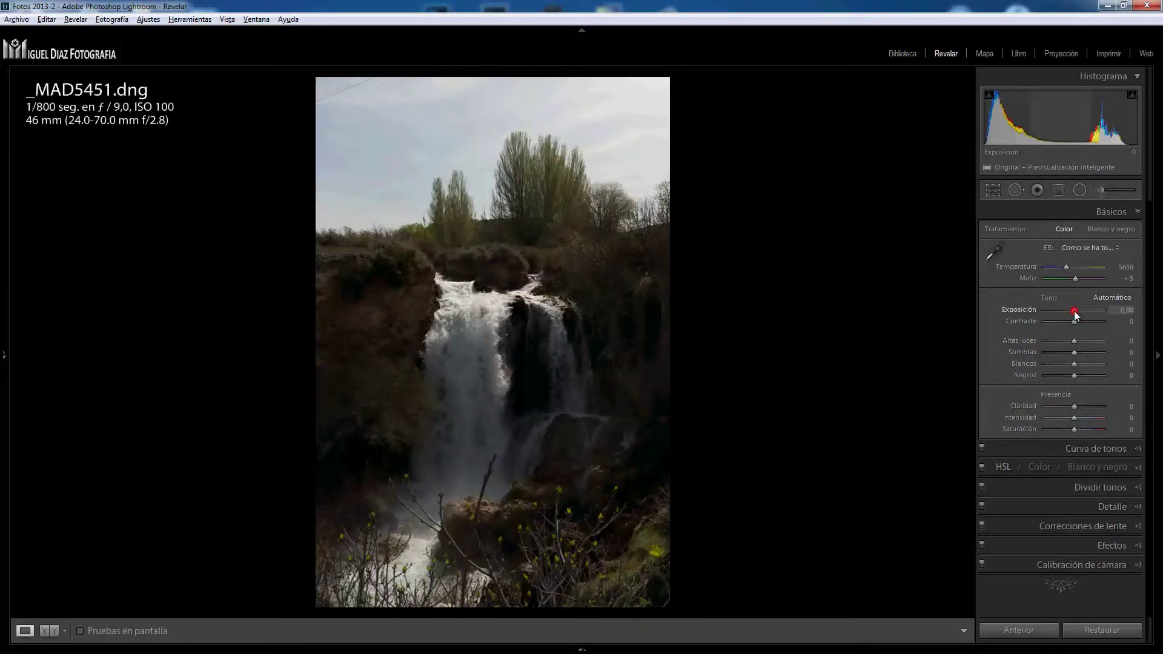
pyautogui.moveTo(1073, 311)
pyautogui.mouseDown()
pyautogui.moveTo(1017, 344)
pyautogui.moveTo(1119, 351)
pyautogui.moveTo(1085, 364)
pyautogui.mouseUp()
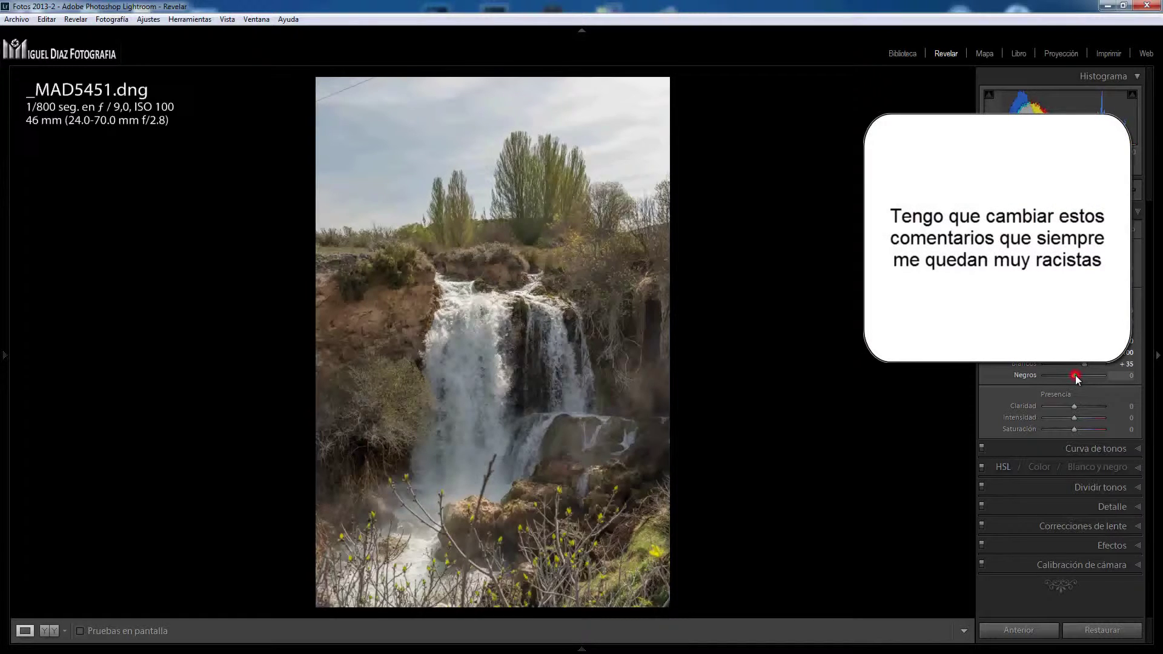
pyautogui.moveTo(1075, 376); pyautogui.dragTo(1056, 377)
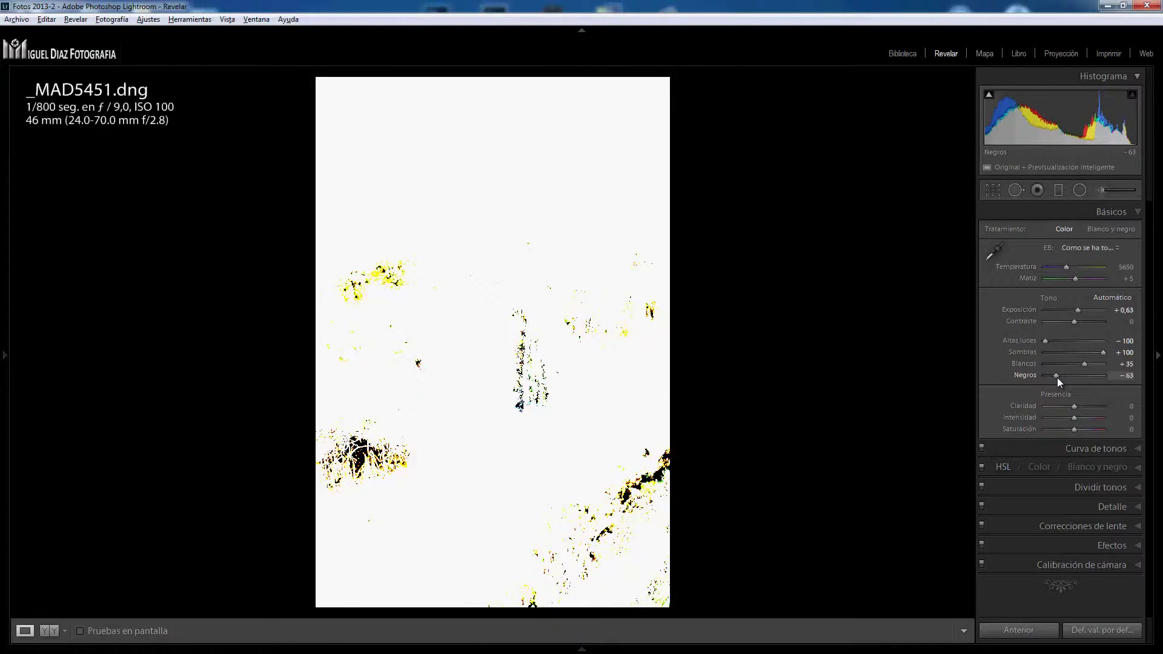
pyautogui.moveTo(1056, 376); pyautogui.dragTo(1055, 376)
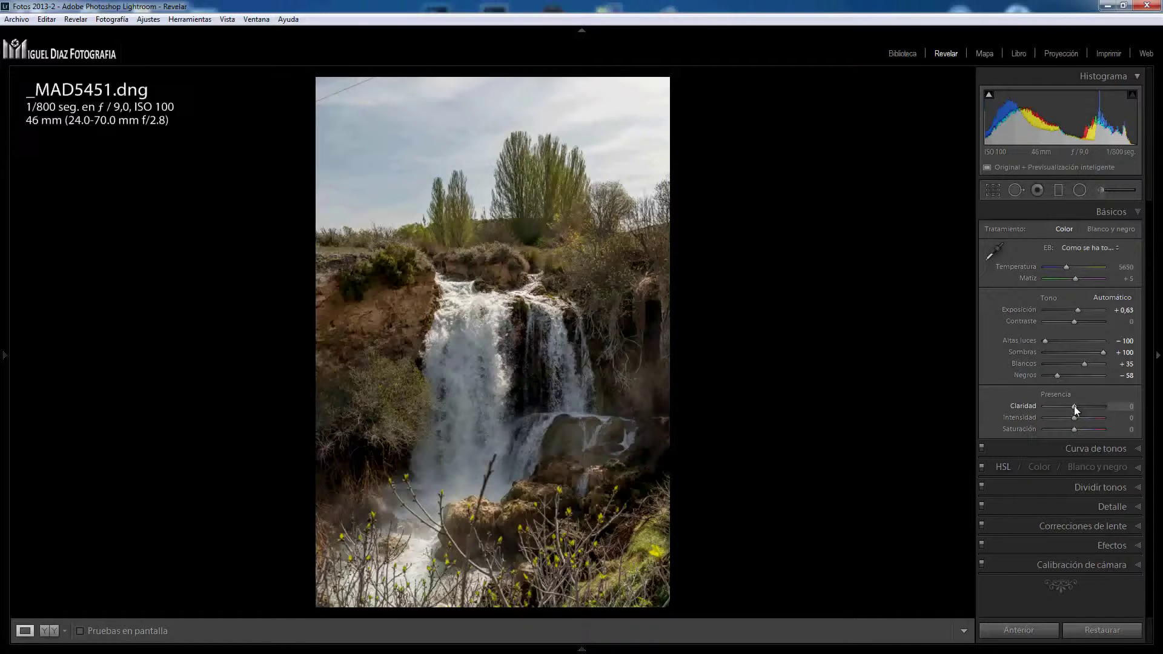
pyautogui.moveTo(1074, 406); pyautogui.dragTo(1074, 430)
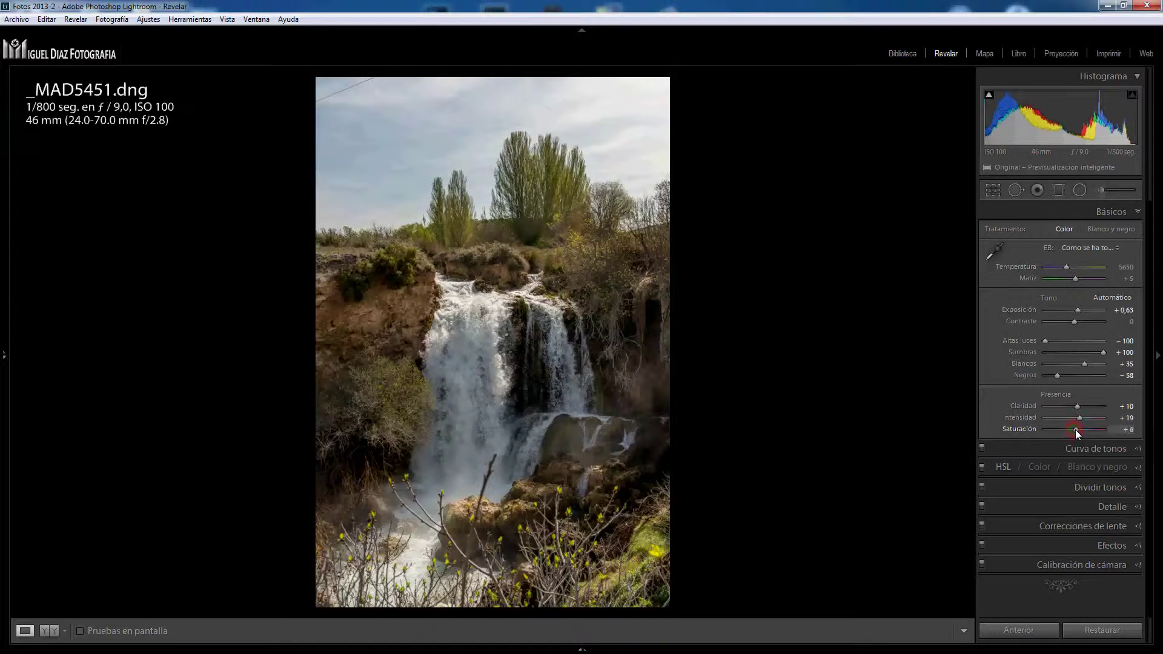
pyautogui.moveTo(1076, 321); pyautogui.dragTo(1080, 322)
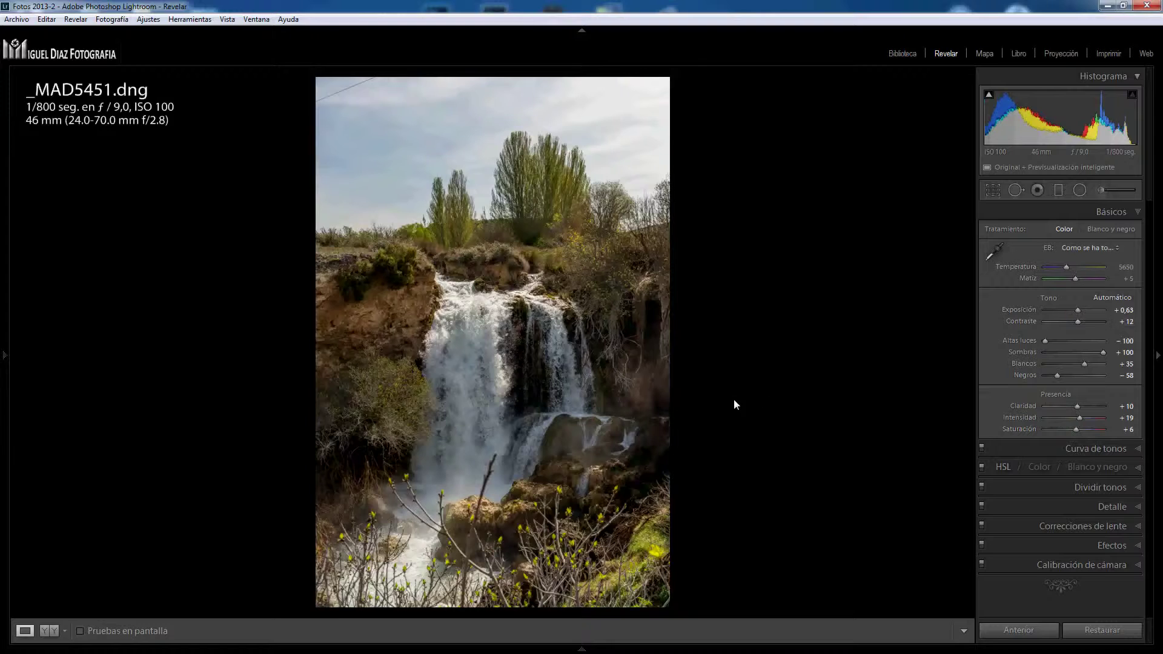
# - Boost HSL saturation on foliage and sky (yellow +26, green +16, blue +35) with the targeted tool
pyautogui.click(1003, 467)
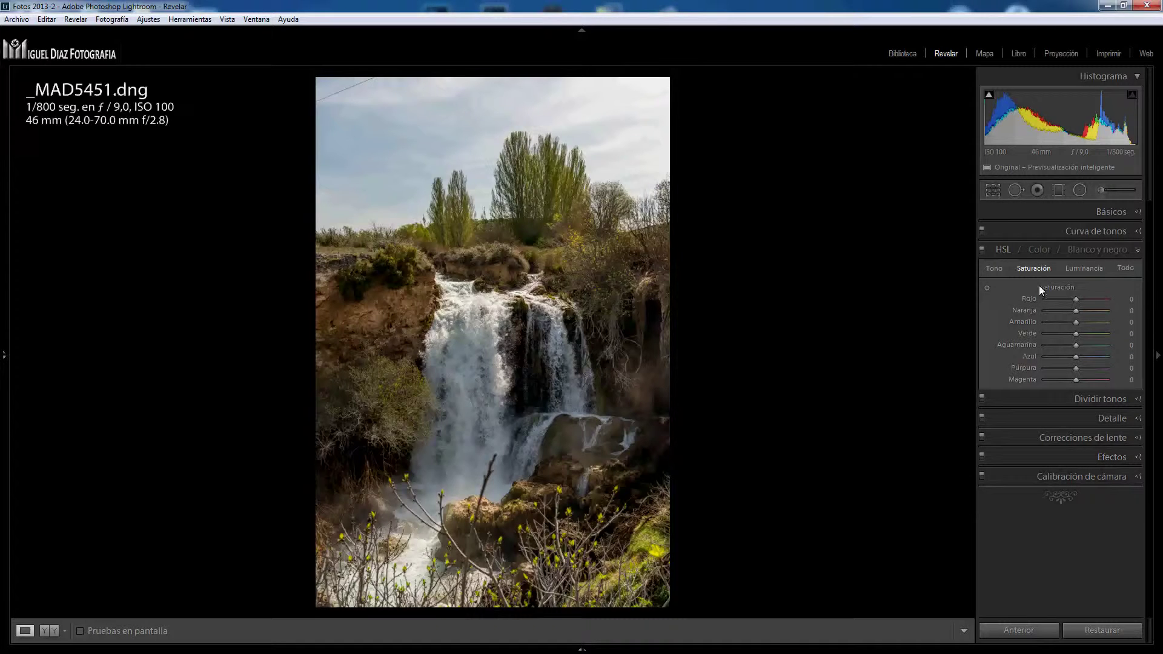
pyautogui.click(987, 287)
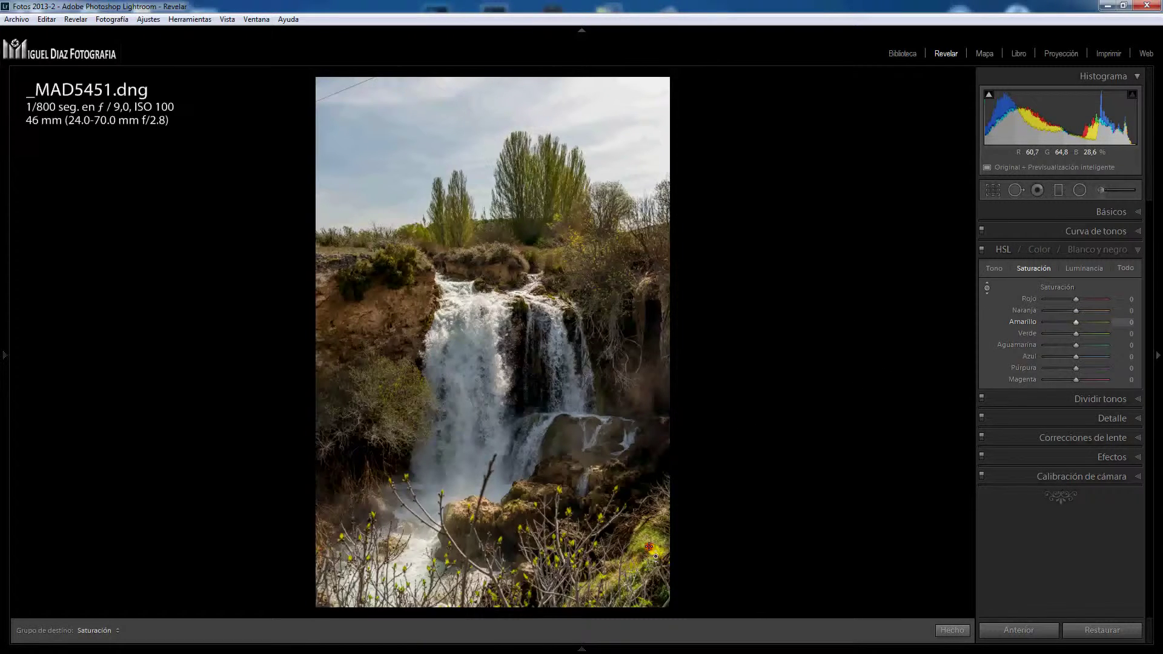
pyautogui.moveTo(649, 547); pyautogui.dragTo(651, 521)
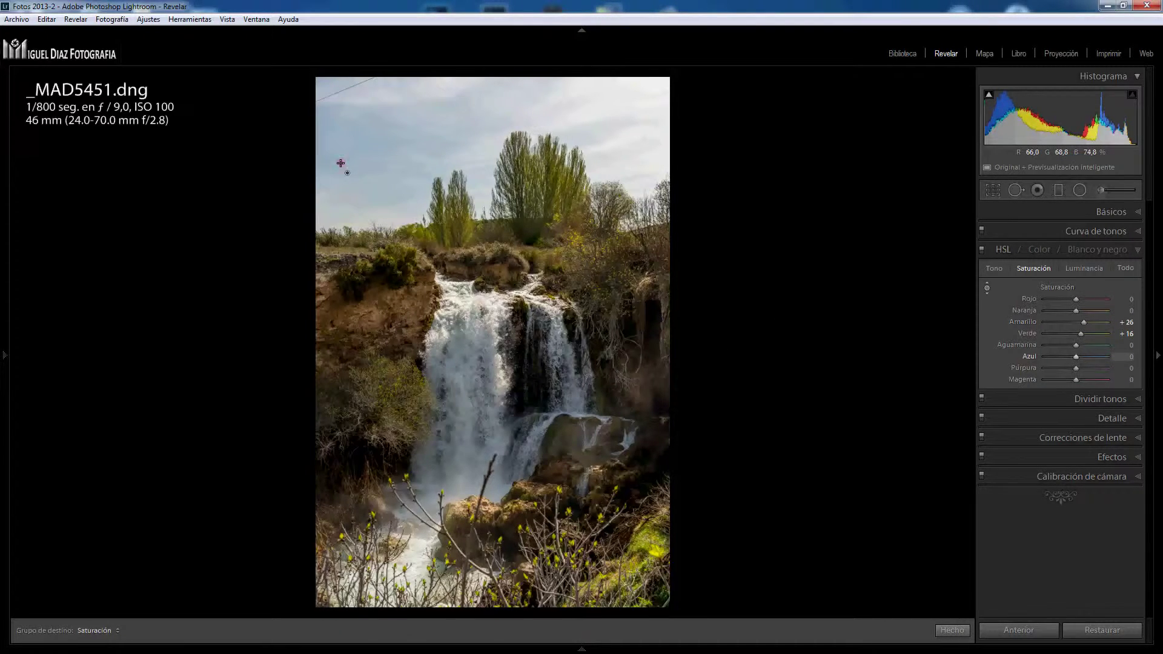
pyautogui.moveTo(337, 162); pyautogui.dragTo(337, 138)
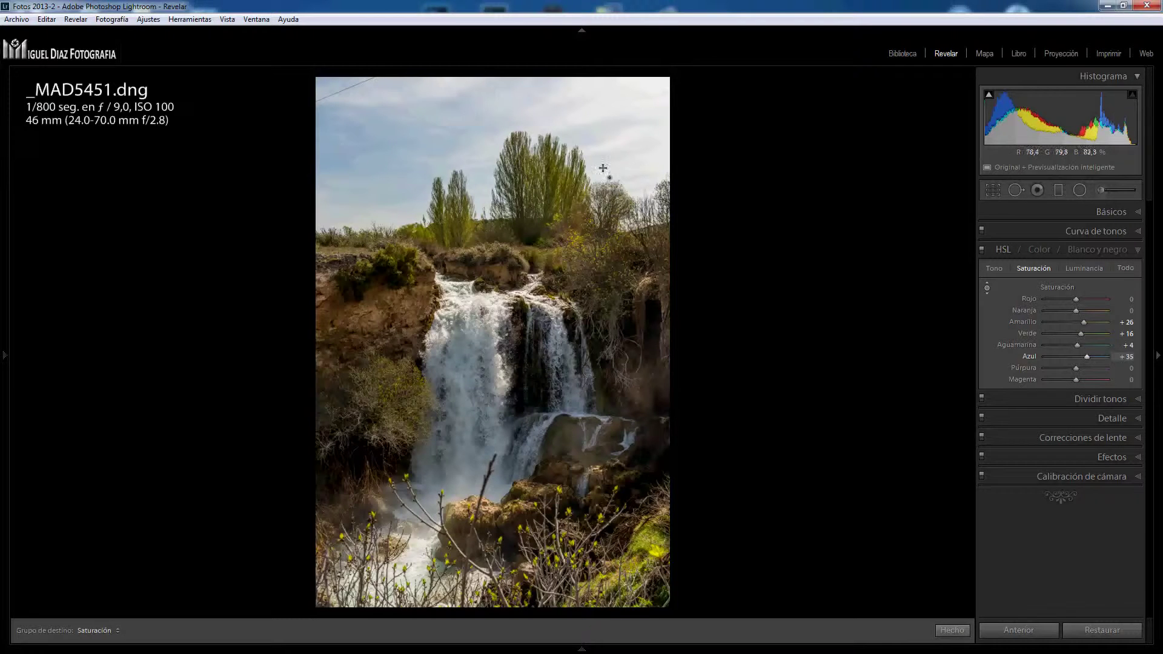
pyautogui.click(1056, 191)
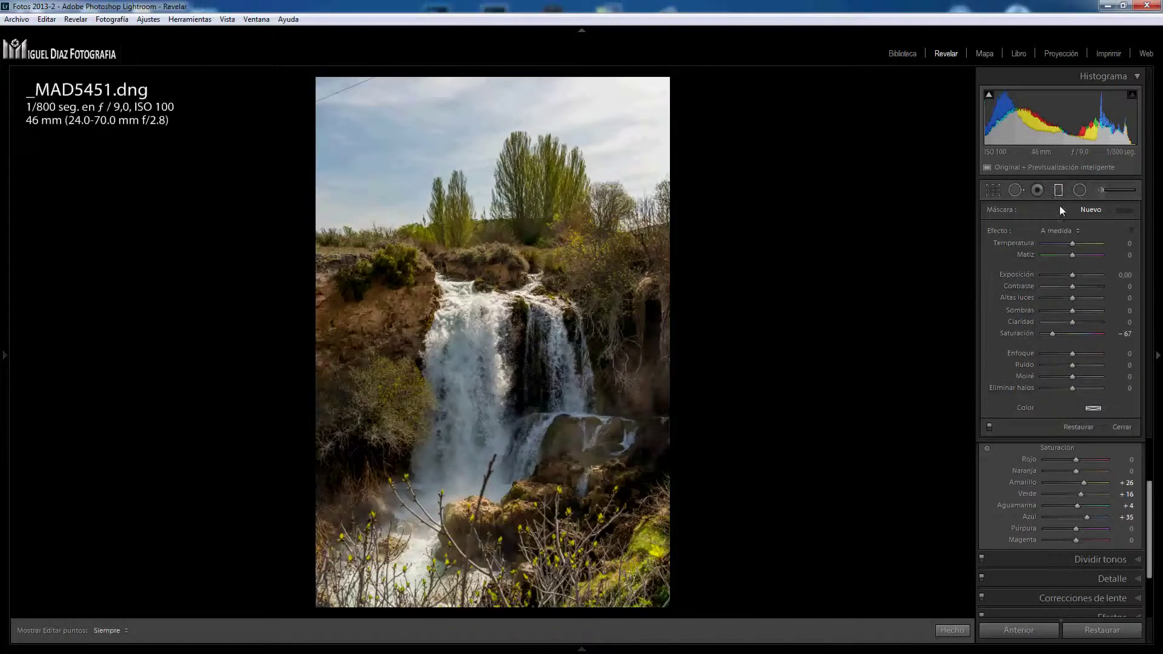
# - Draw a sky graduated filter with temperature -42, saturation 9 and exposure -0.21
pyautogui.keyDown('alt'); pyautogui.click(1003, 231); pyautogui.keyUp('alt')
pyautogui.moveTo(482, 74); pyautogui.dragTo(488, 240)
pyautogui.click(1072, 245)
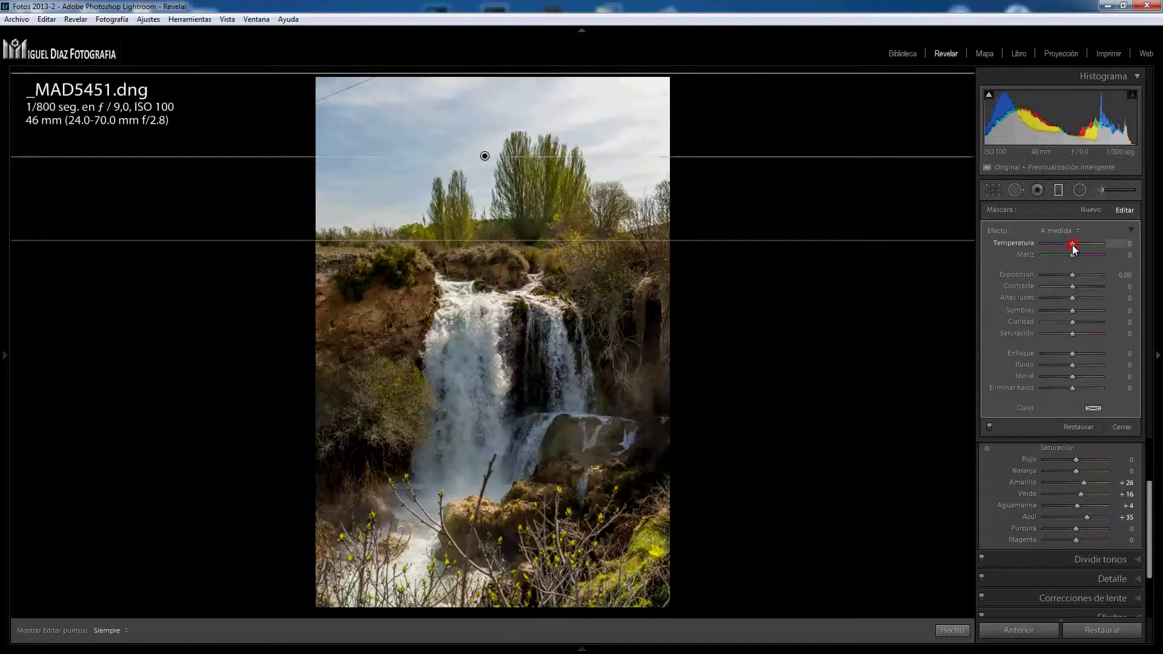
pyautogui.moveTo(1070, 244); pyautogui.dragTo(1063, 246)
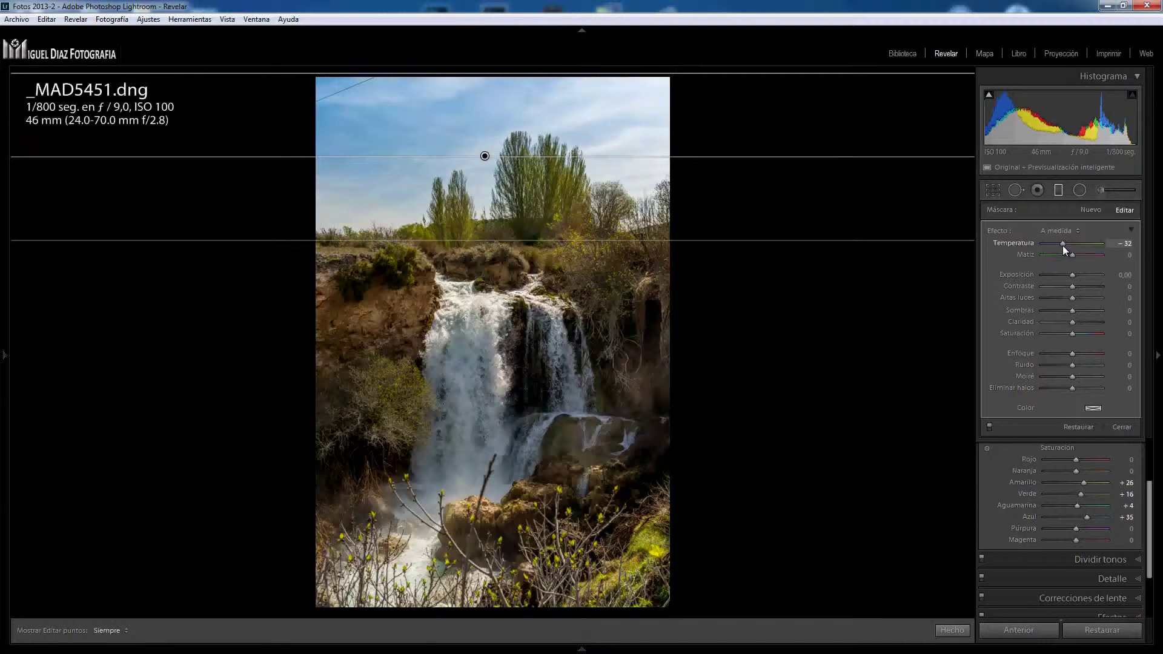
pyautogui.moveTo(1057, 245); pyautogui.dragTo(1059, 244)
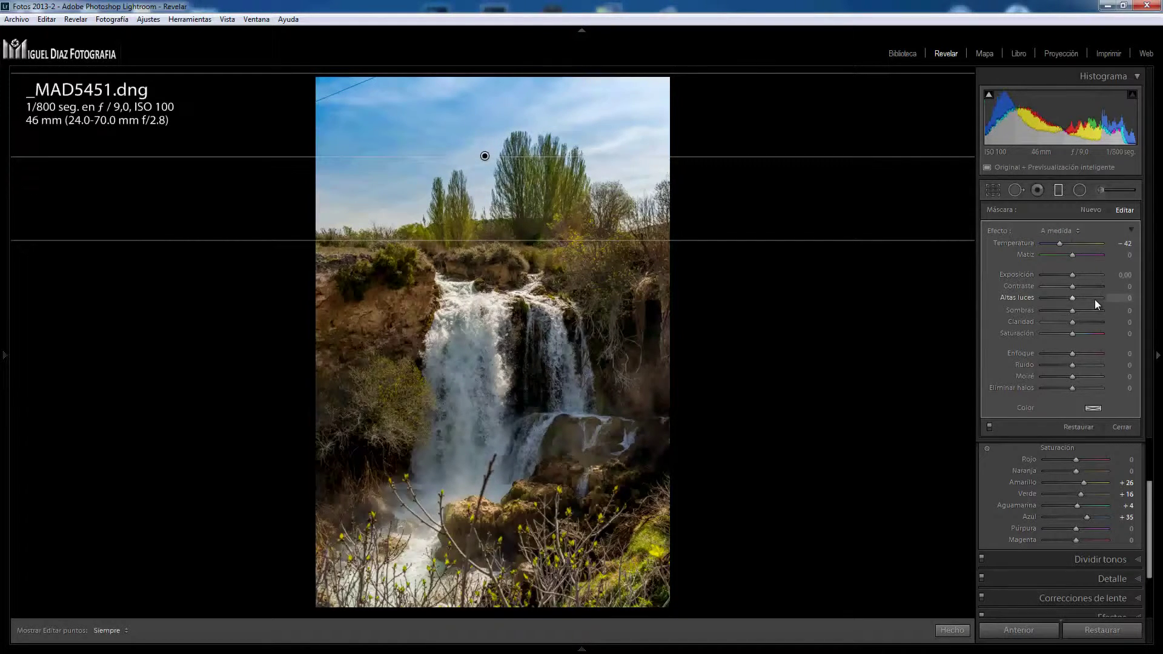
pyautogui.click(1073, 334)
pyautogui.moveTo(1073, 335); pyautogui.dragTo(1074, 336)
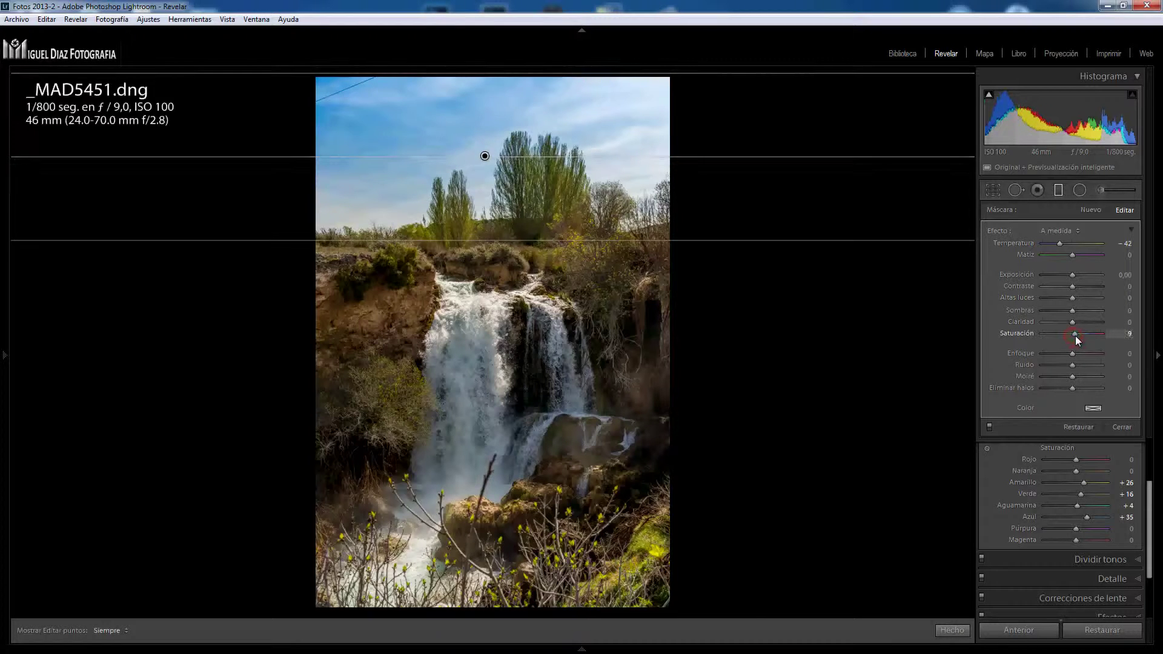
pyautogui.moveTo(1073, 274); pyautogui.dragTo(1070, 274)
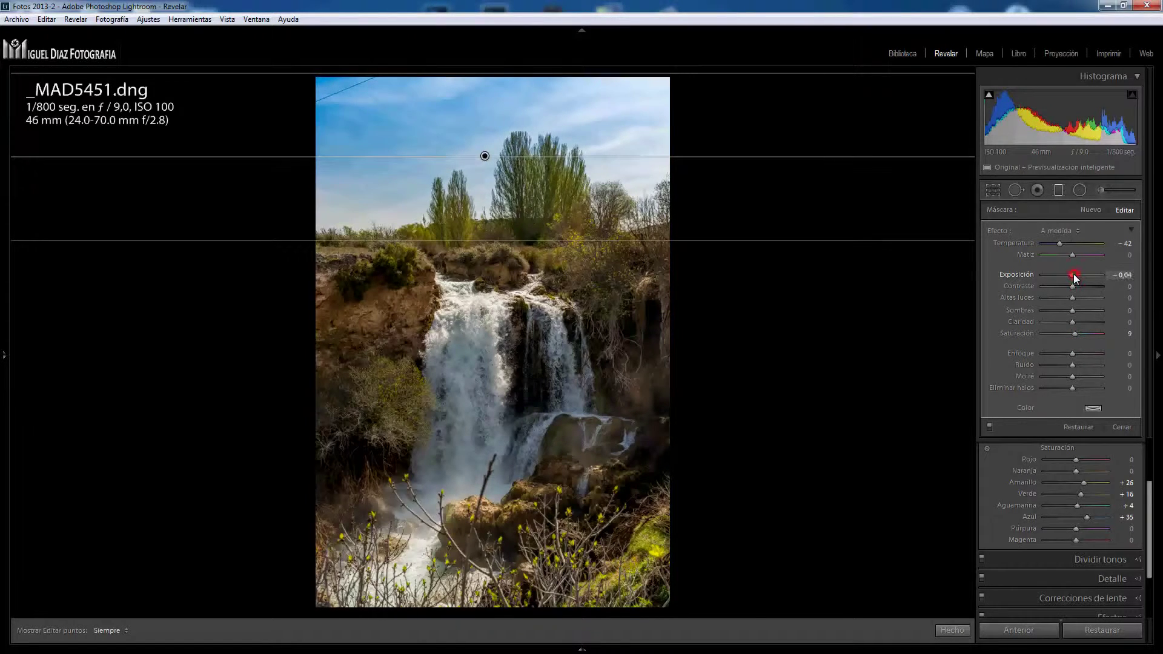
pyautogui.click(1057, 191)
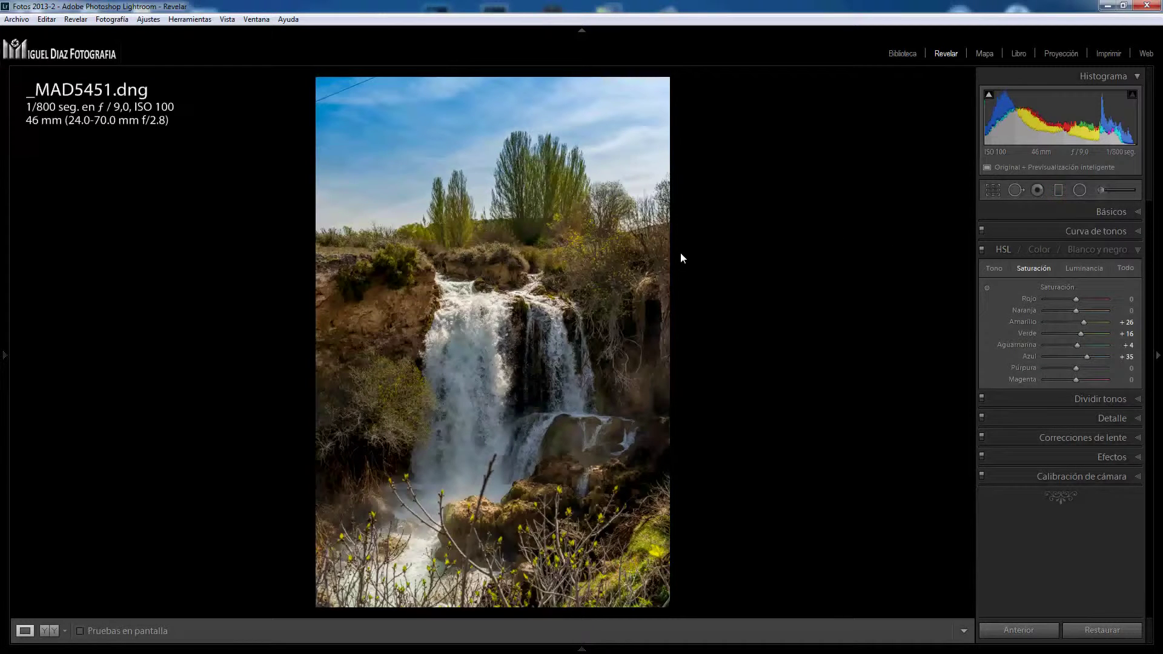
# - Erase the thin diagonal cable in the upper-left sky using Spot Removal
pyautogui.click(1016, 192)
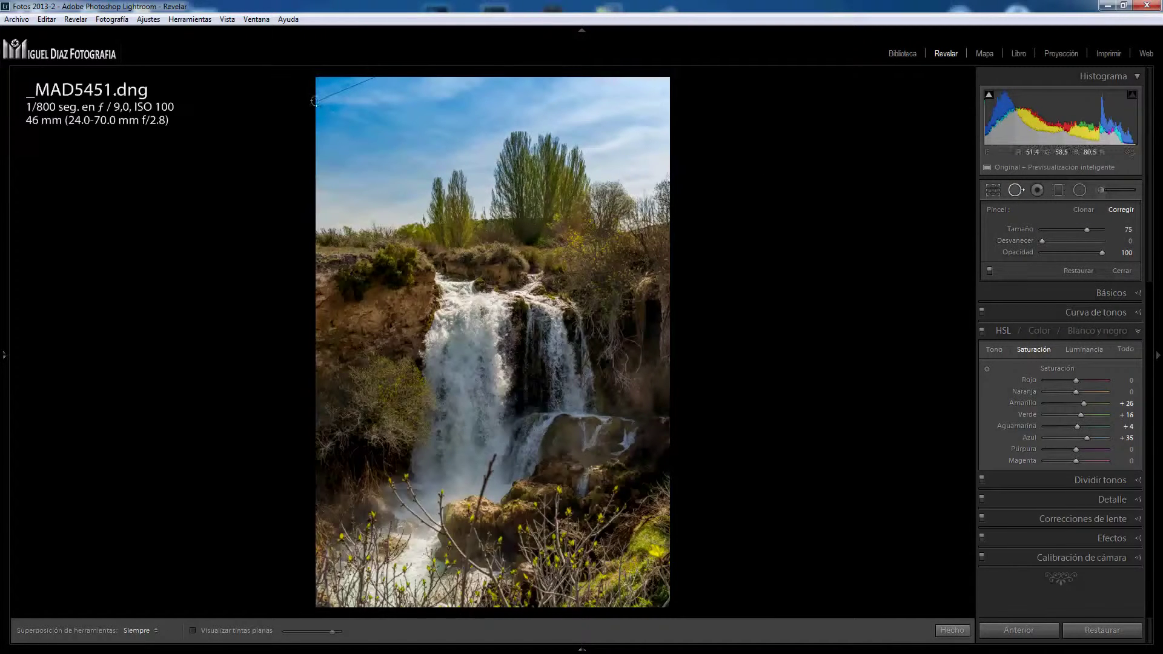
pyautogui.moveTo(316, 101); pyautogui.dragTo(376, 77)
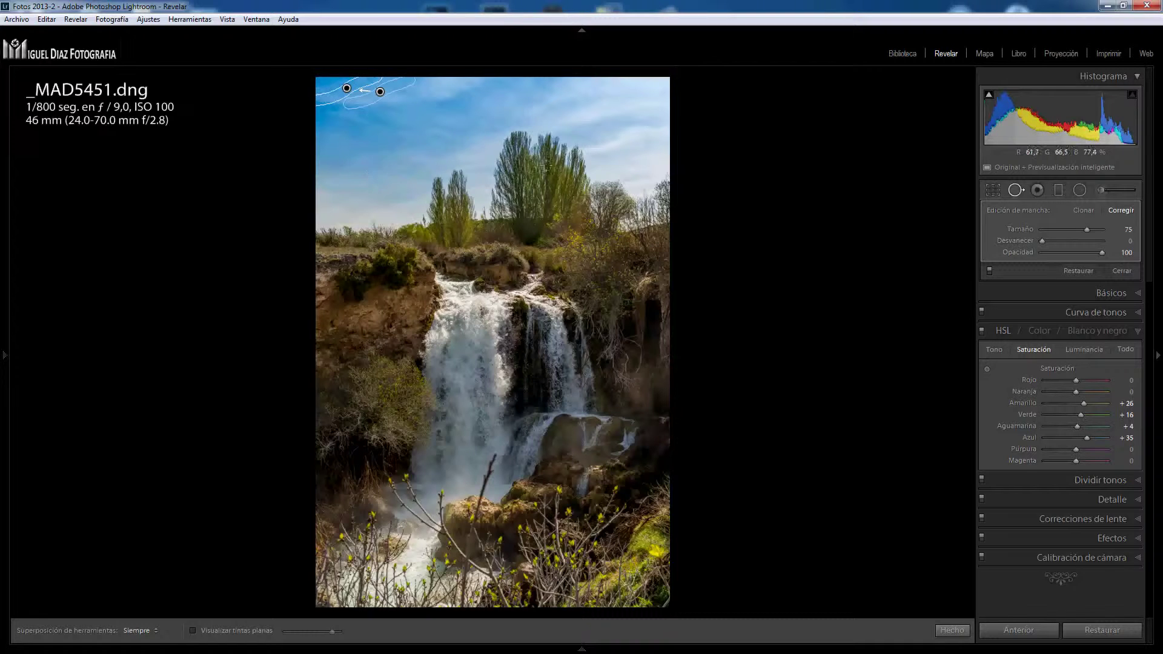
pyautogui.click(1019, 191)
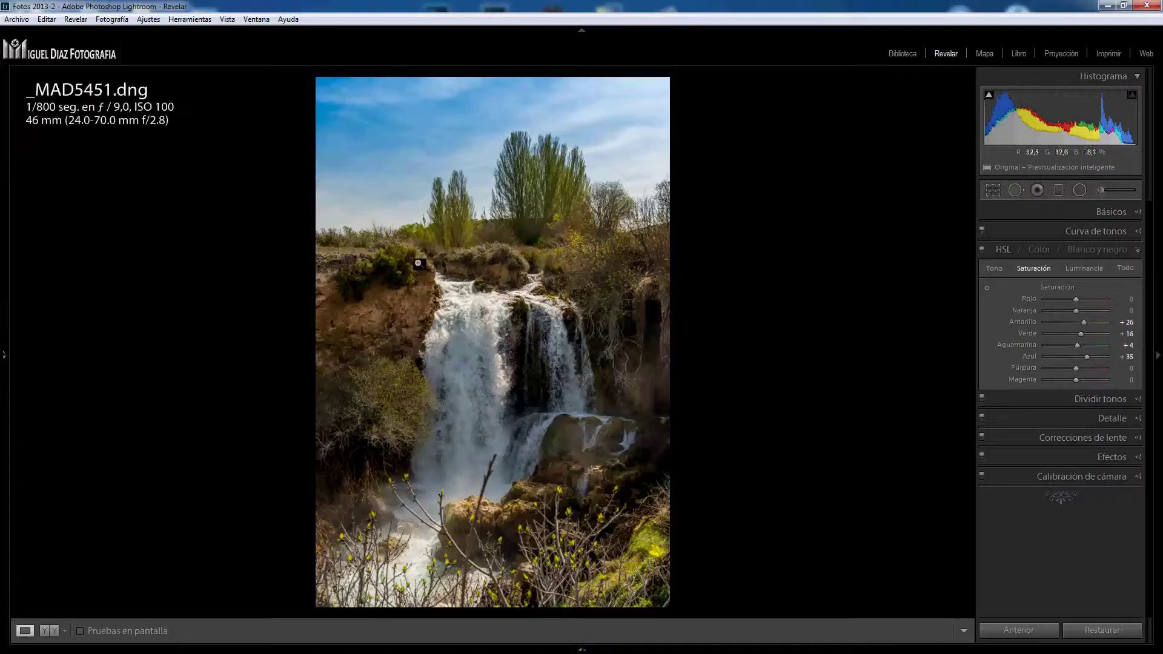
pyautogui.click(437, 250)
# - Inspect the cliff at 1:1, then set luminance noise reduction 10 and sharpening amount 86
pyautogui.moveTo(739, 304); pyautogui.dragTo(675, 221)
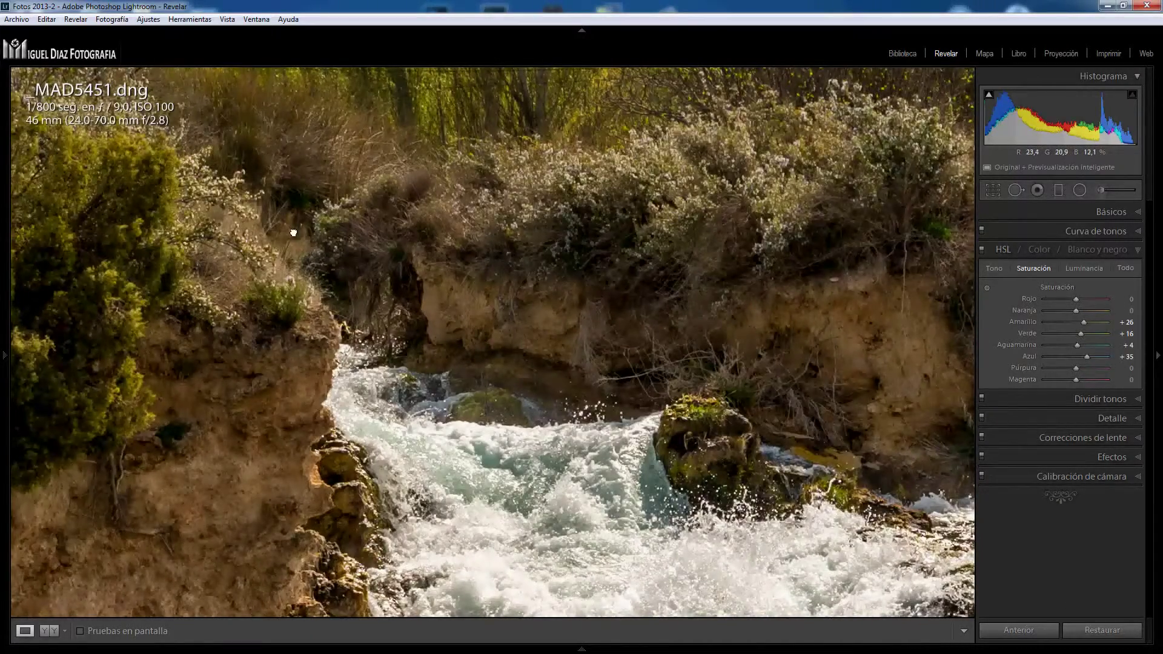
pyautogui.moveTo(293, 228); pyautogui.dragTo(436, 145)
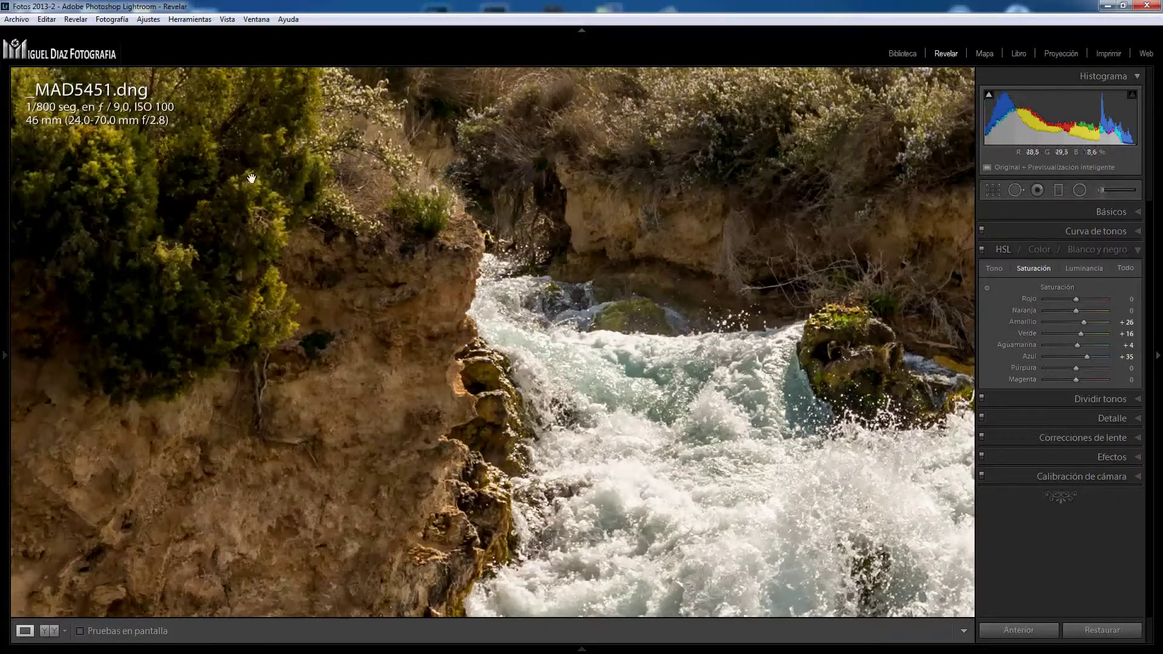
pyautogui.moveTo(415, 447)
pyautogui.mouseDown()
pyautogui.moveTo(673, 285)
pyautogui.moveTo(652, 382)
pyautogui.mouseUp()
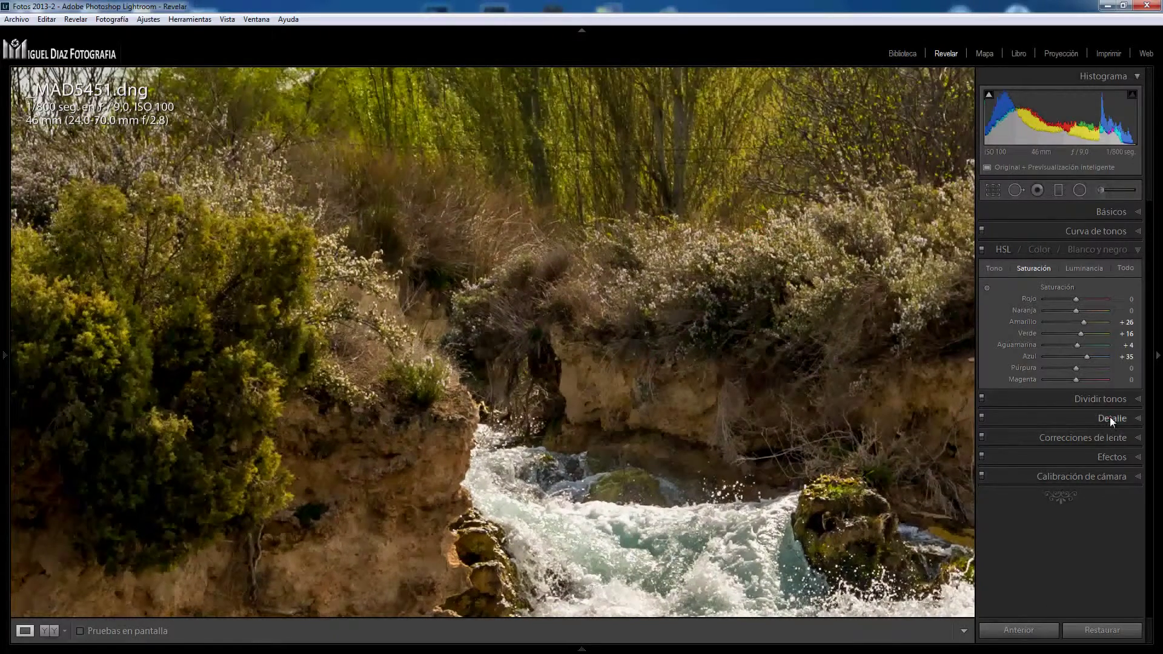
pyautogui.click(1112, 418)
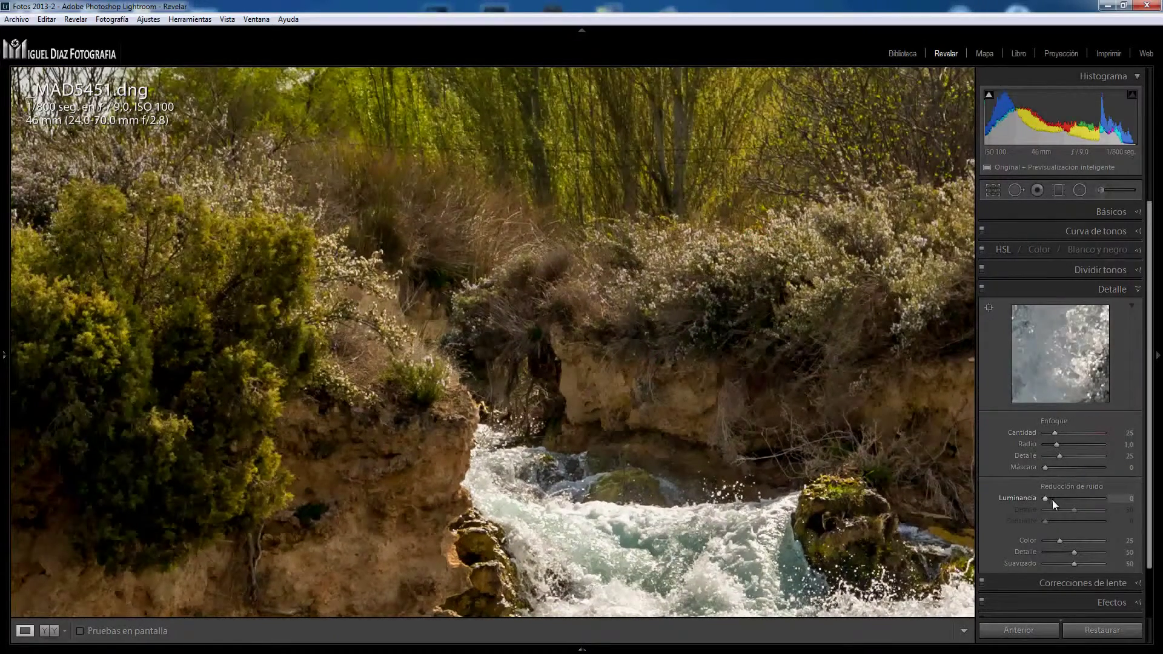
pyautogui.moveTo(1044, 498); pyautogui.dragTo(1051, 498)
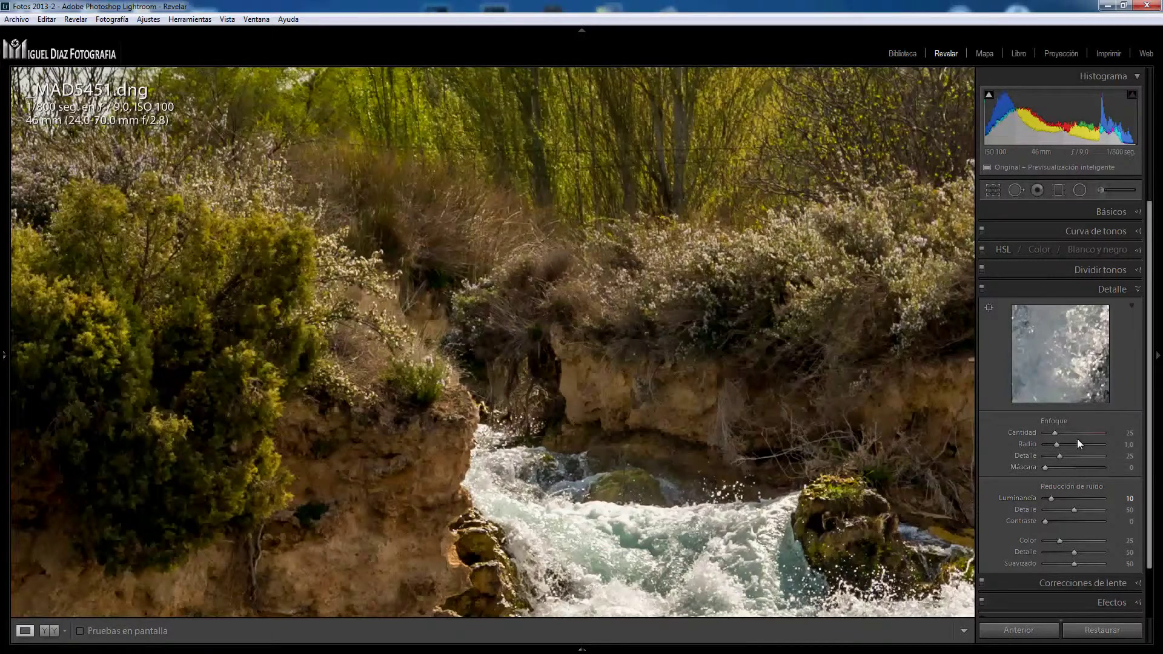
pyautogui.moveTo(1055, 433); pyautogui.dragTo(1077, 434)
# - Fit the photo to screen and set the sharpening Mask slider to 50
pyautogui.click(821, 409)
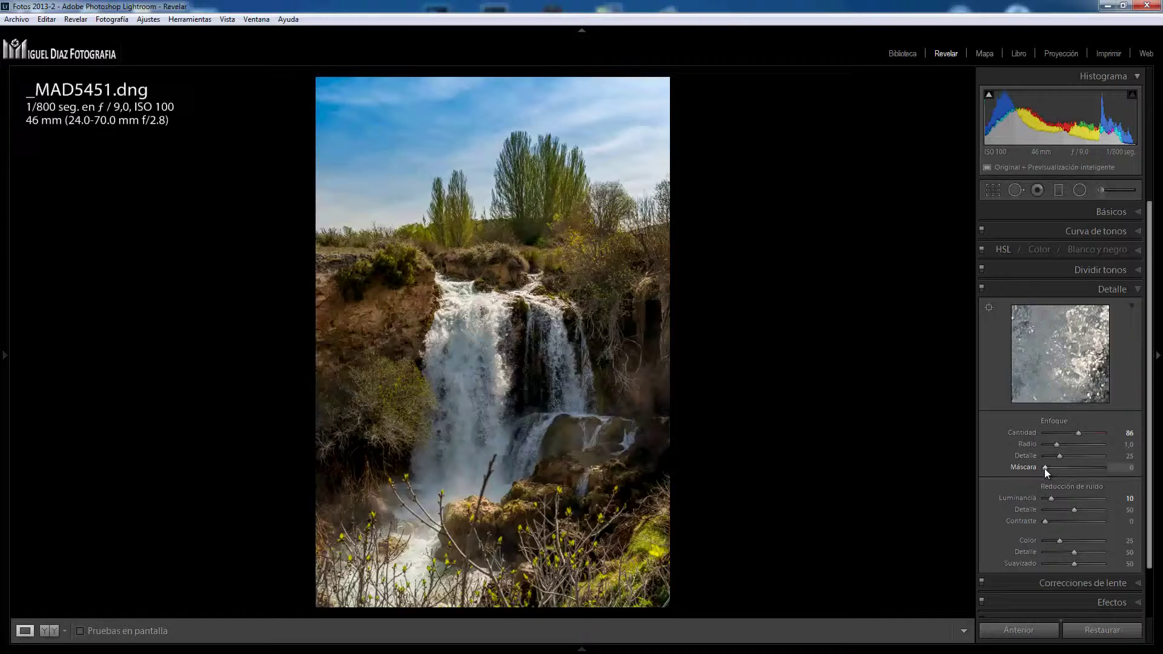
pyautogui.keyDown('alt'); pyautogui.click(1044, 467); pyautogui.keyUp('alt')
pyautogui.moveTo(1044, 467); pyautogui.dragTo(1073, 469)
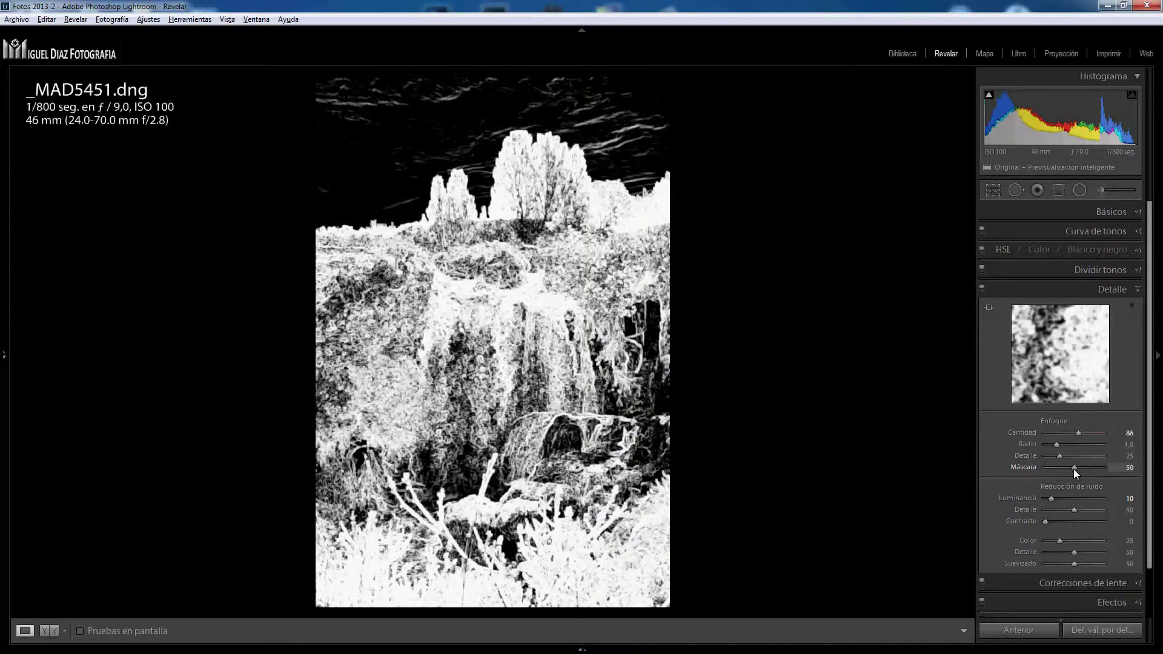
pyautogui.moveTo(1073, 469); pyautogui.dragTo(1073, 468)
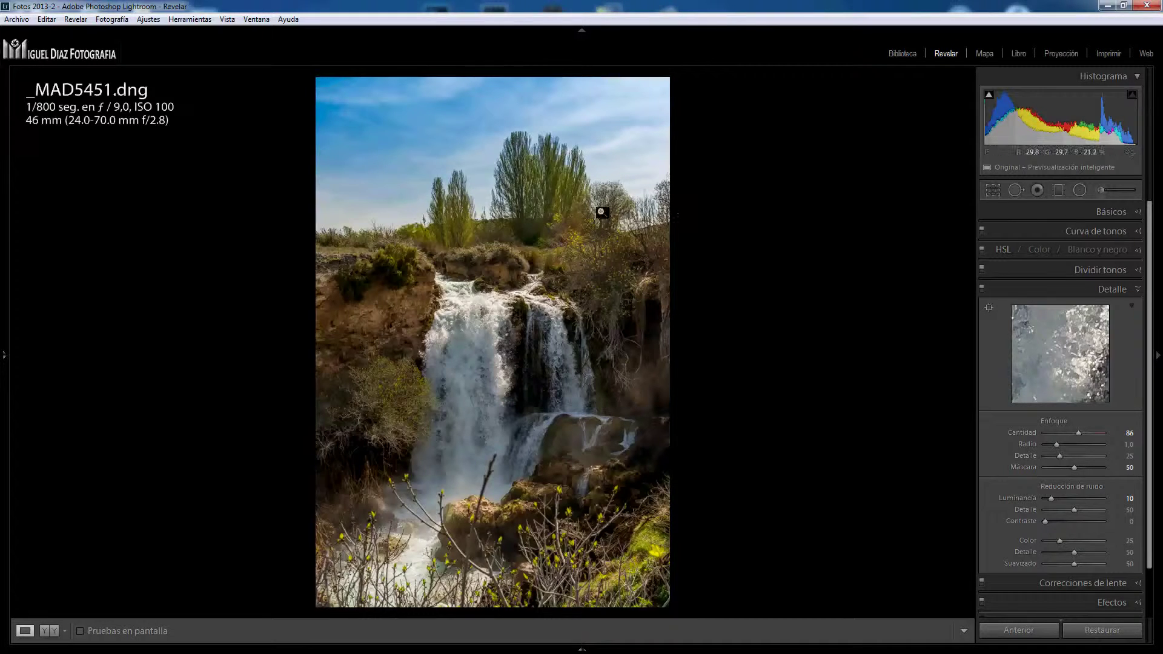
# - Warm the white balance temperature from 5650 to 5900, then return to the Library grid
pyautogui.click(1099, 209)
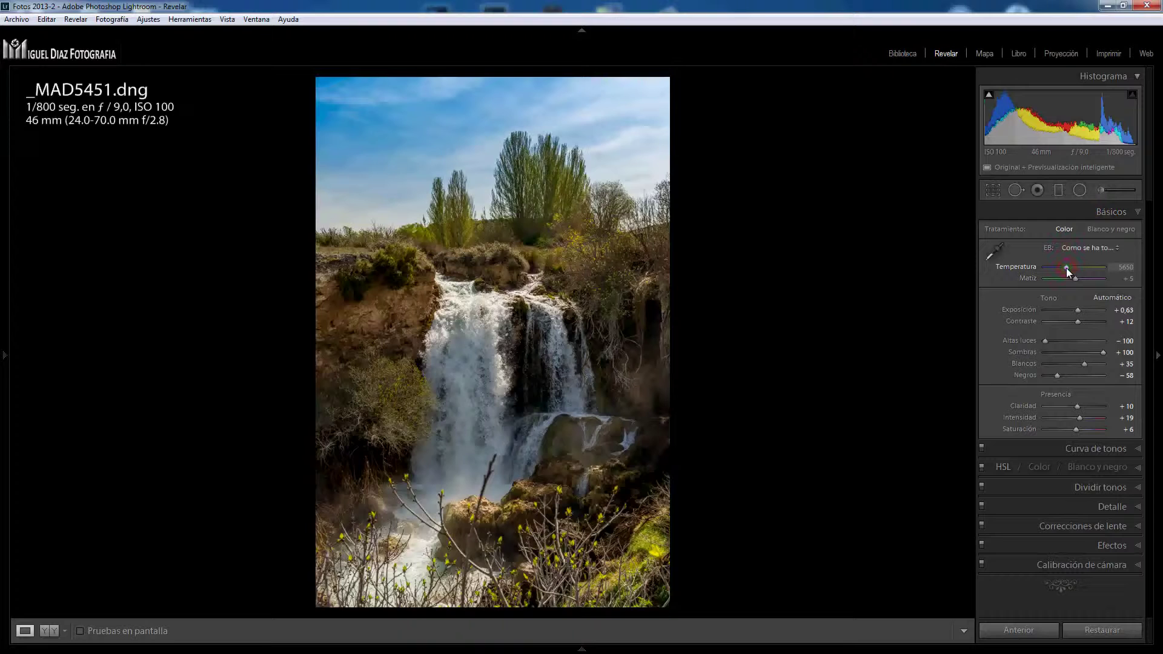
pyautogui.moveTo(1065, 267); pyautogui.dragTo(1067, 269)
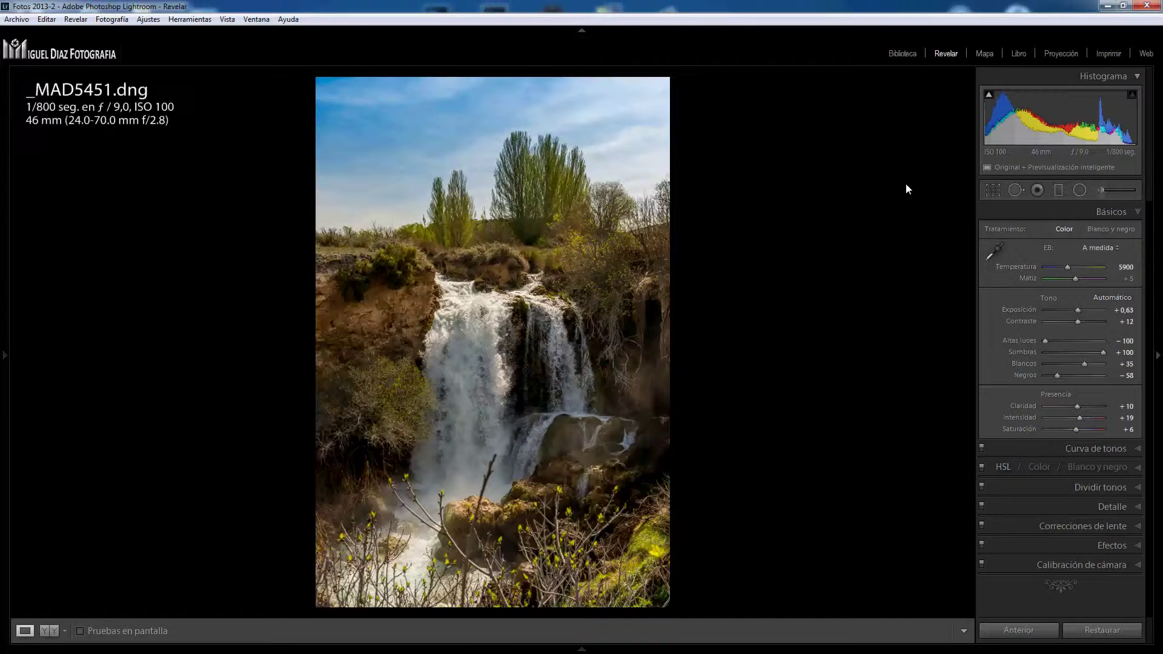
pyautogui.press('g')
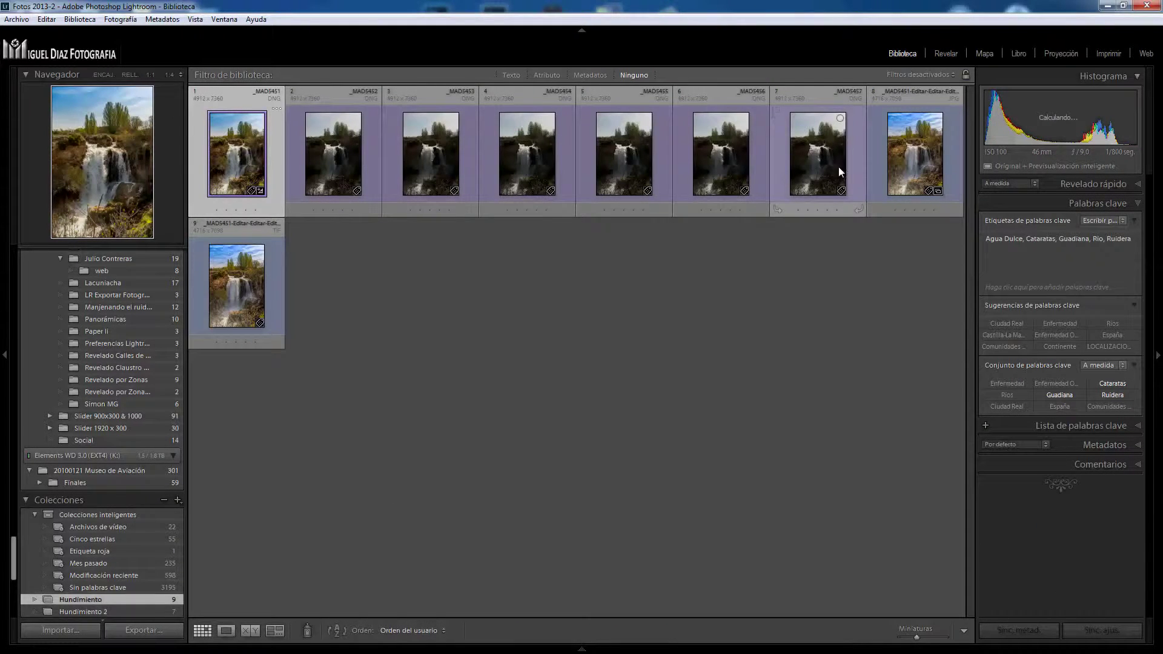
# - Select frames 1–7 and sync all of _MAD5451's develop settings to them
pyautogui.keyDown('shift'); pyautogui.click(828, 166); pyautogui.keyUp('shift')
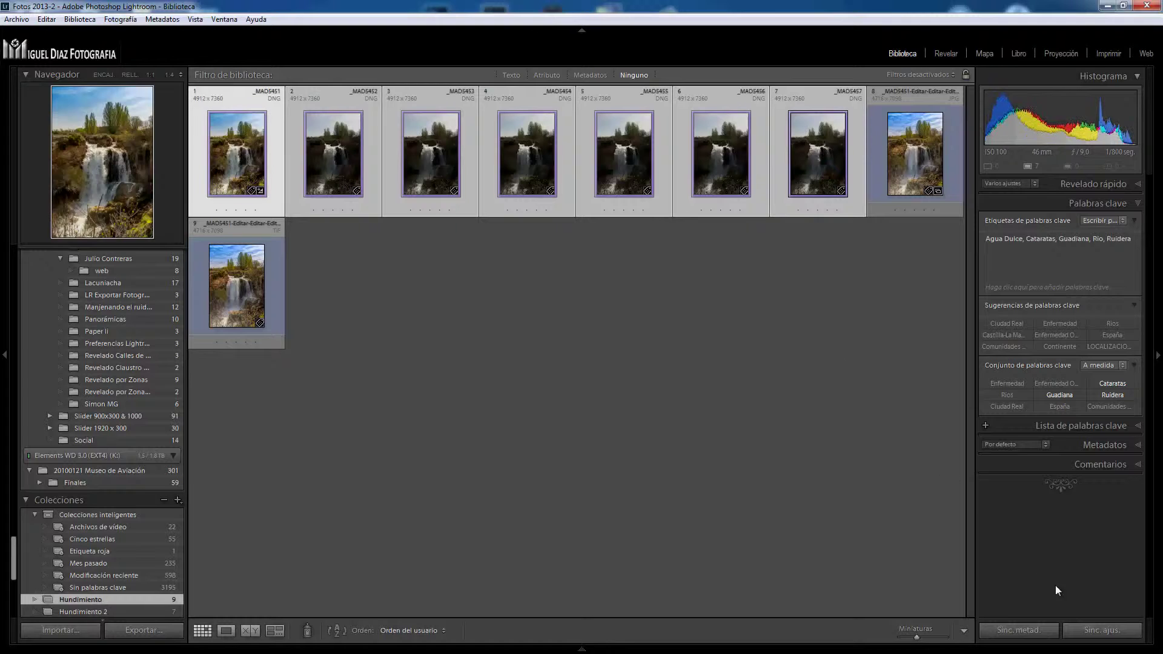
pyautogui.click(1099, 633)
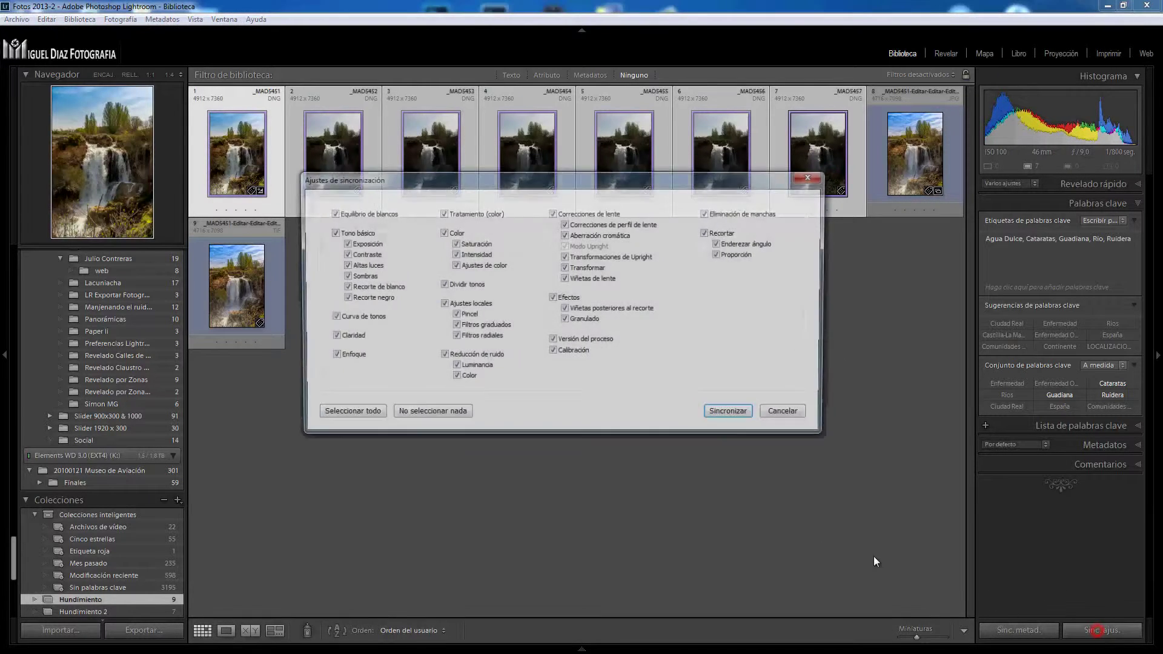
pyautogui.click(362, 413)
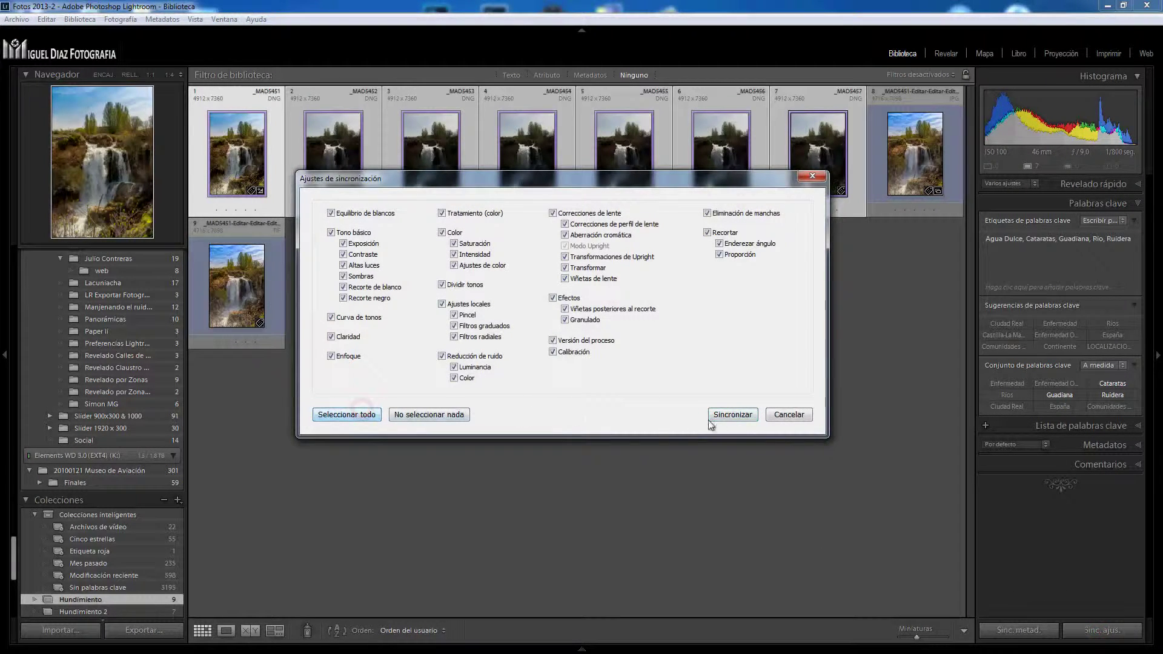
pyautogui.click(742, 417)
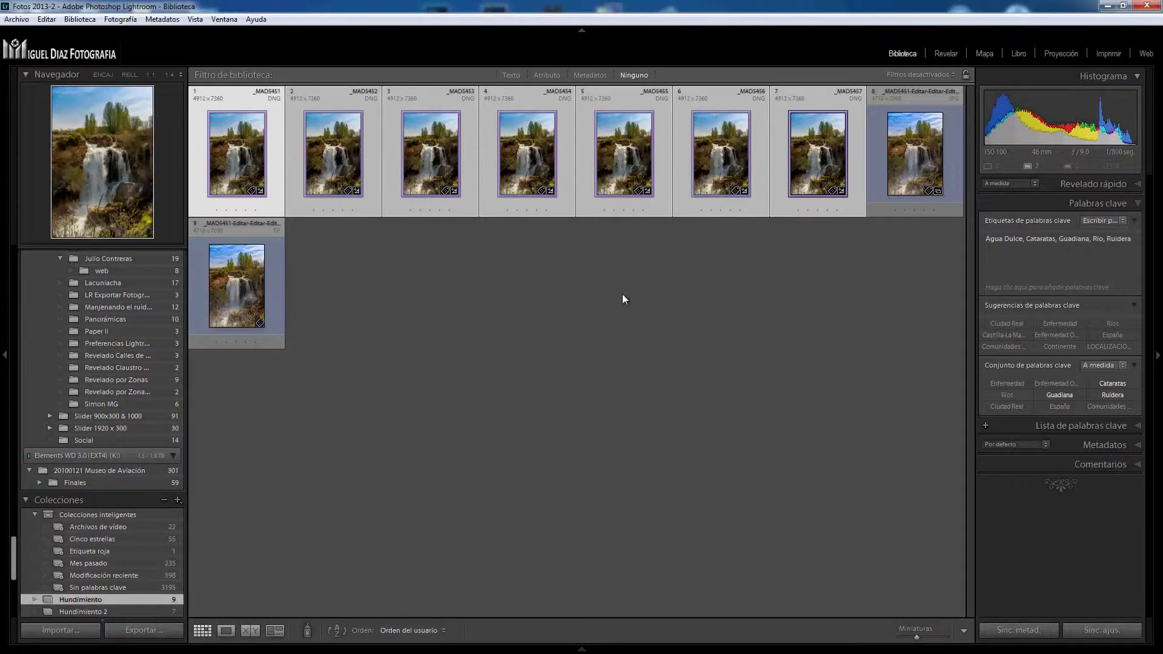
# - Send the synced waterfall frames to Photoshop as layers, then show the Hundimiento 2 collection
pyautogui.rightClick(806, 154)
pyautogui.click(854, 266)
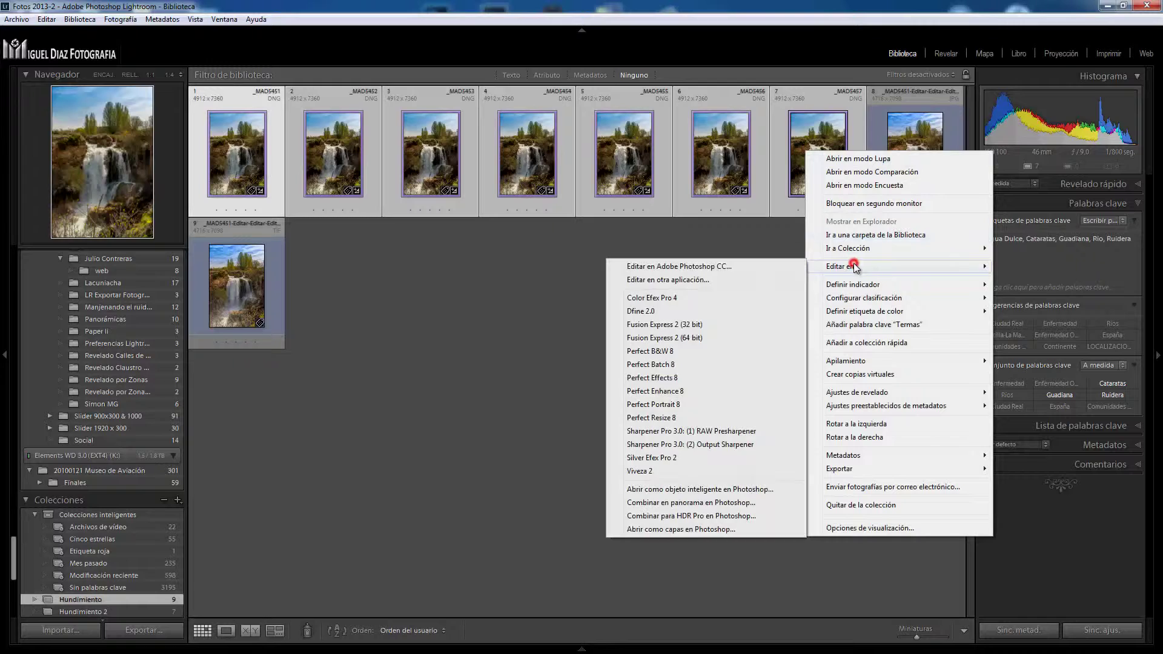
pyautogui.click(646, 529)
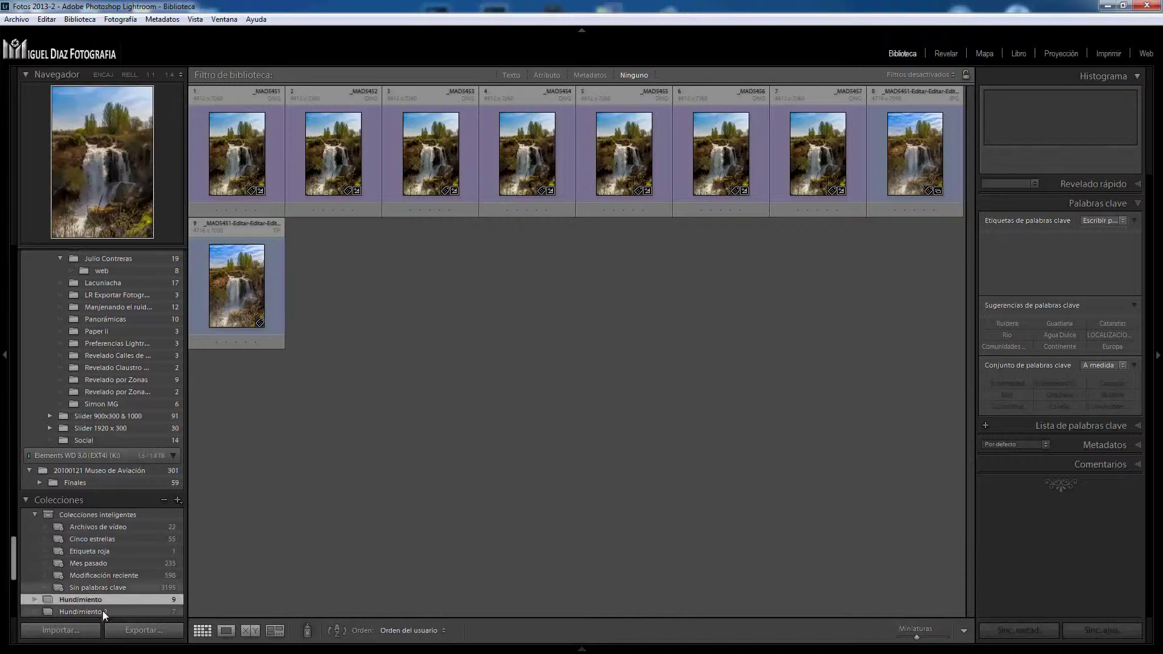
pyautogui.click(97, 612)
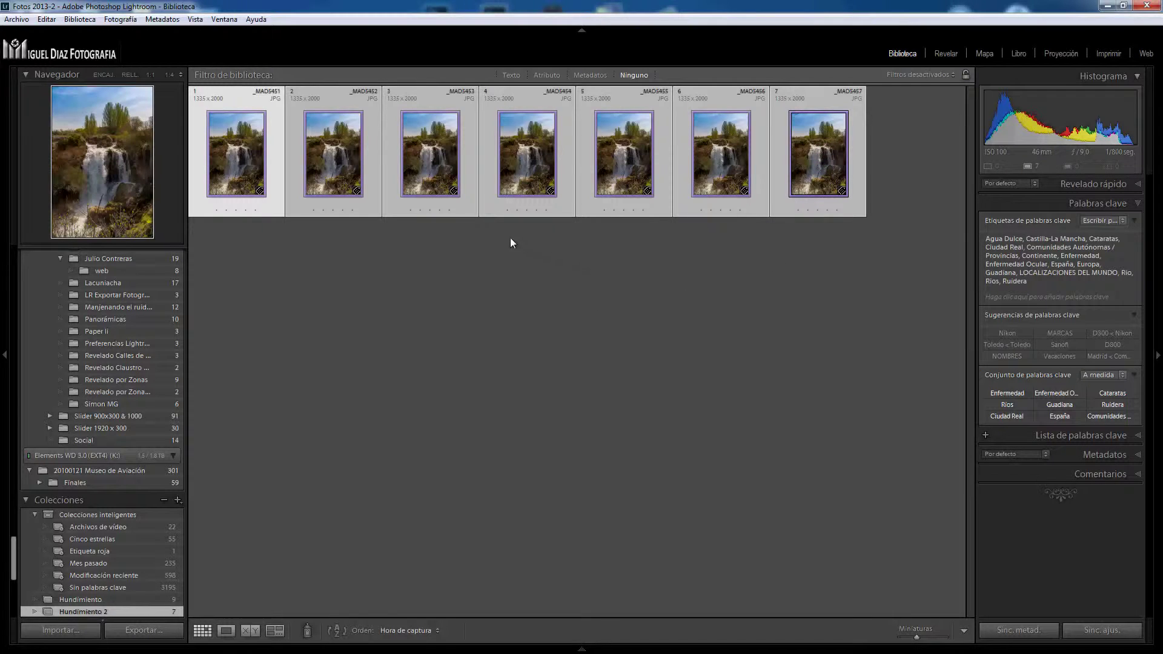
# - Open the seven waterfall photos as Photoshop layers, accepting the Camera Raw compatibility warning
pyautogui.moveTo(816, 152)
pyautogui.rightClick(815, 144)
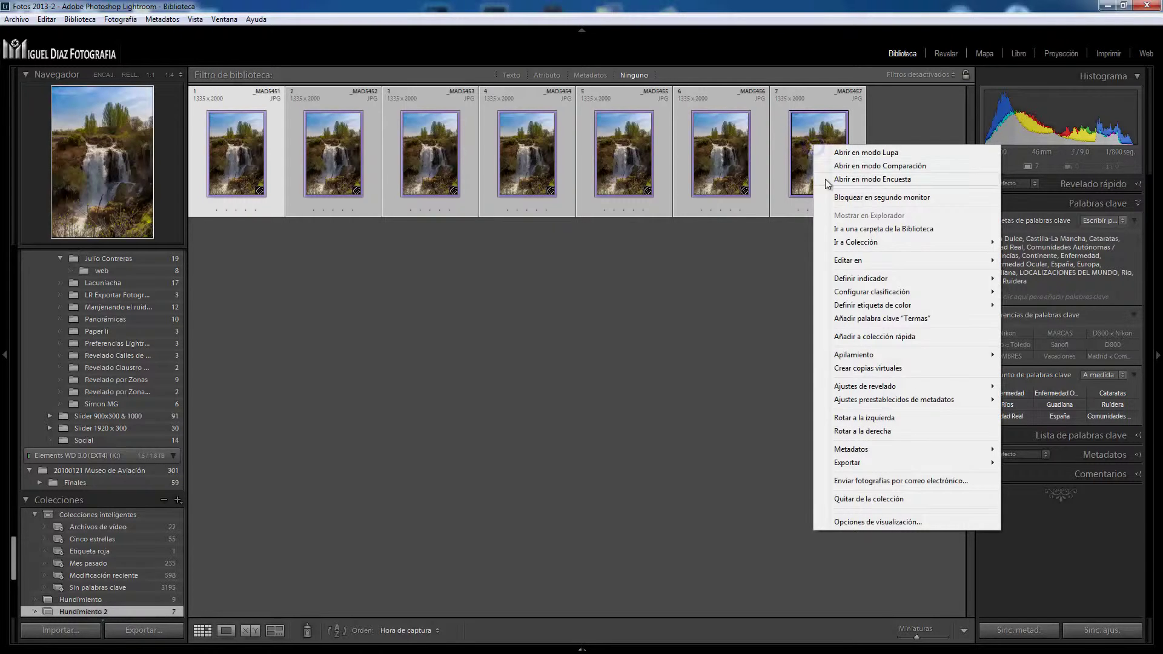
pyautogui.moveTo(908, 260)
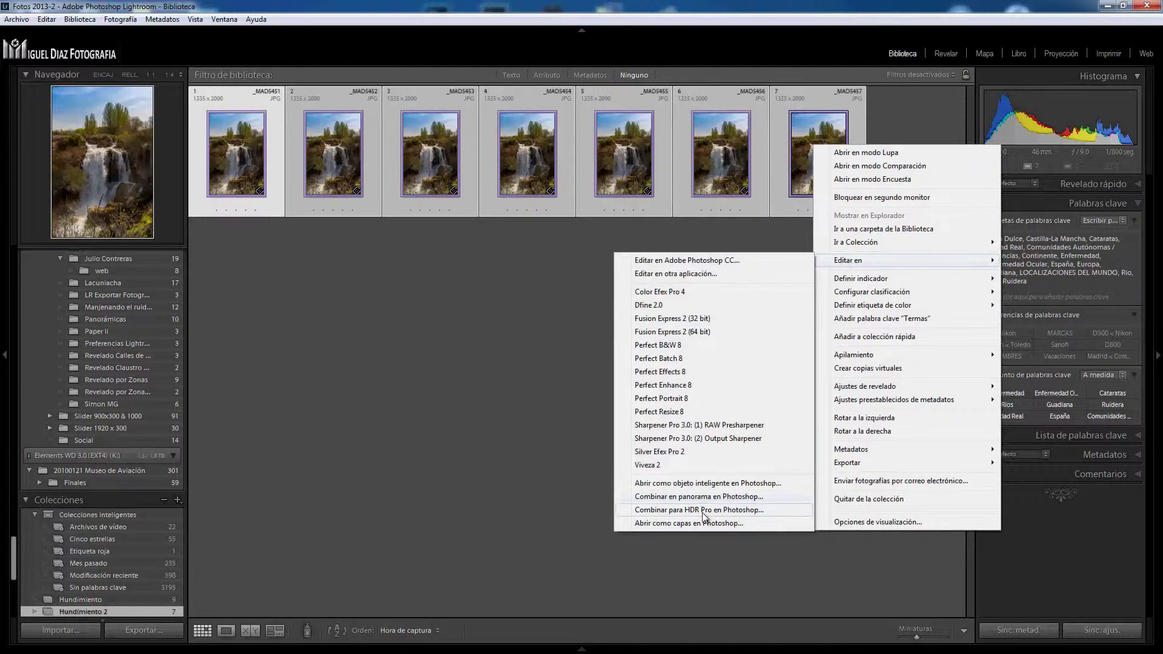
pyautogui.click(710, 524)
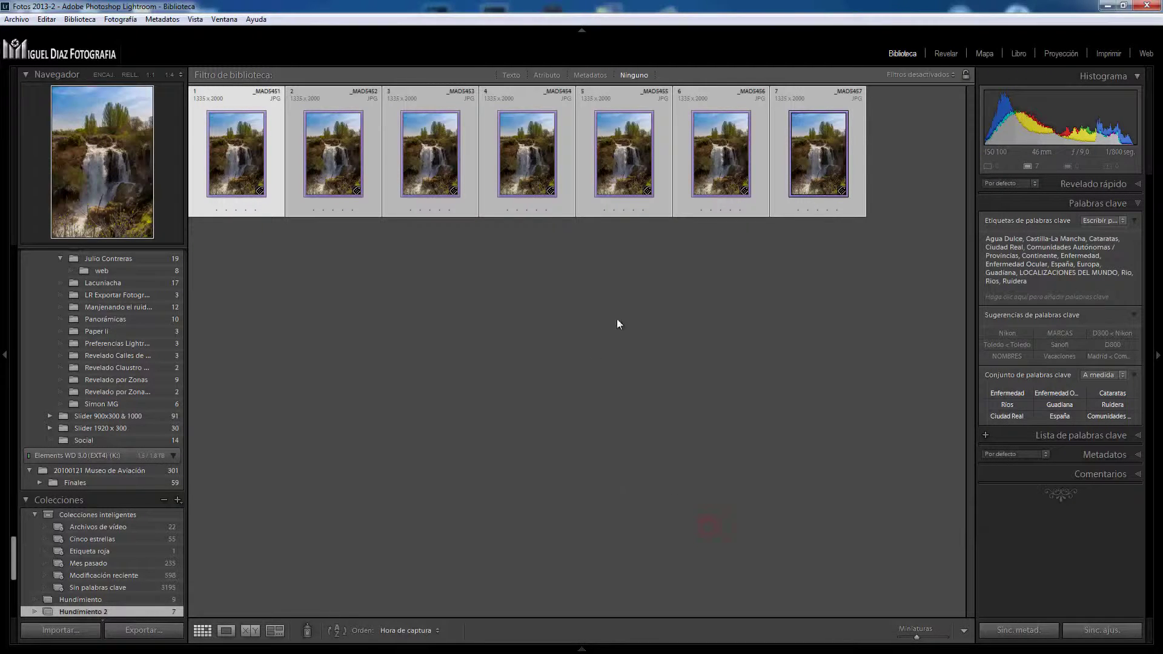
pyautogui.click(652, 357)
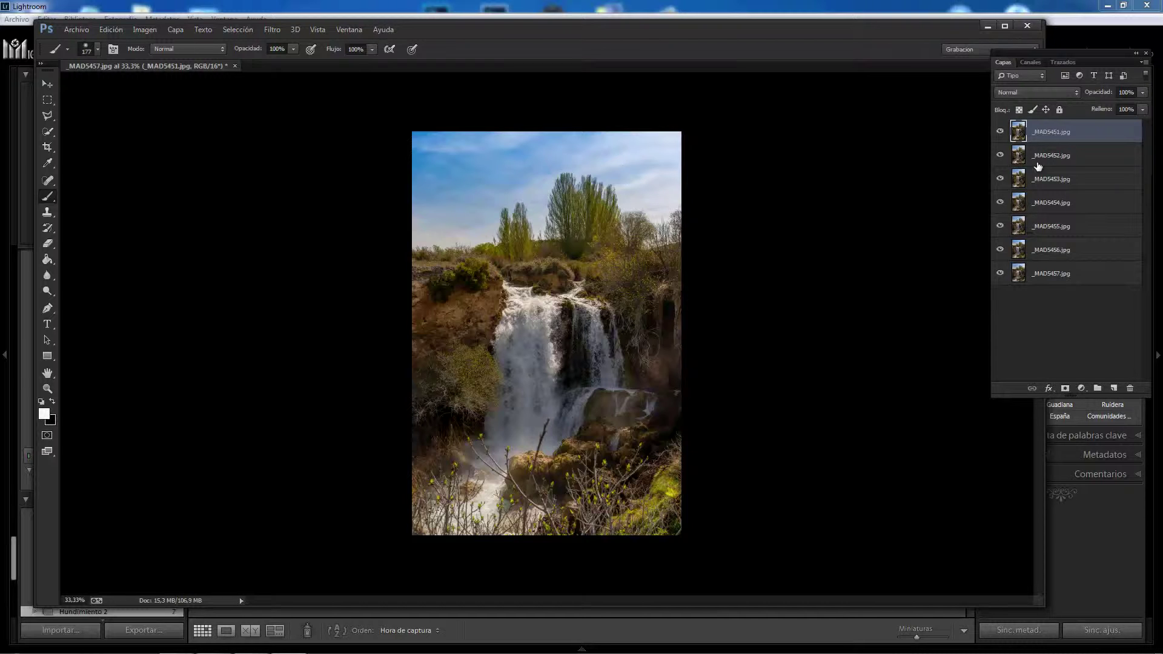
# - Maximize and fit the document, then hide and reshow layers _MAD5451–_MAD5454 to compare frames
pyautogui.click(1006, 27)
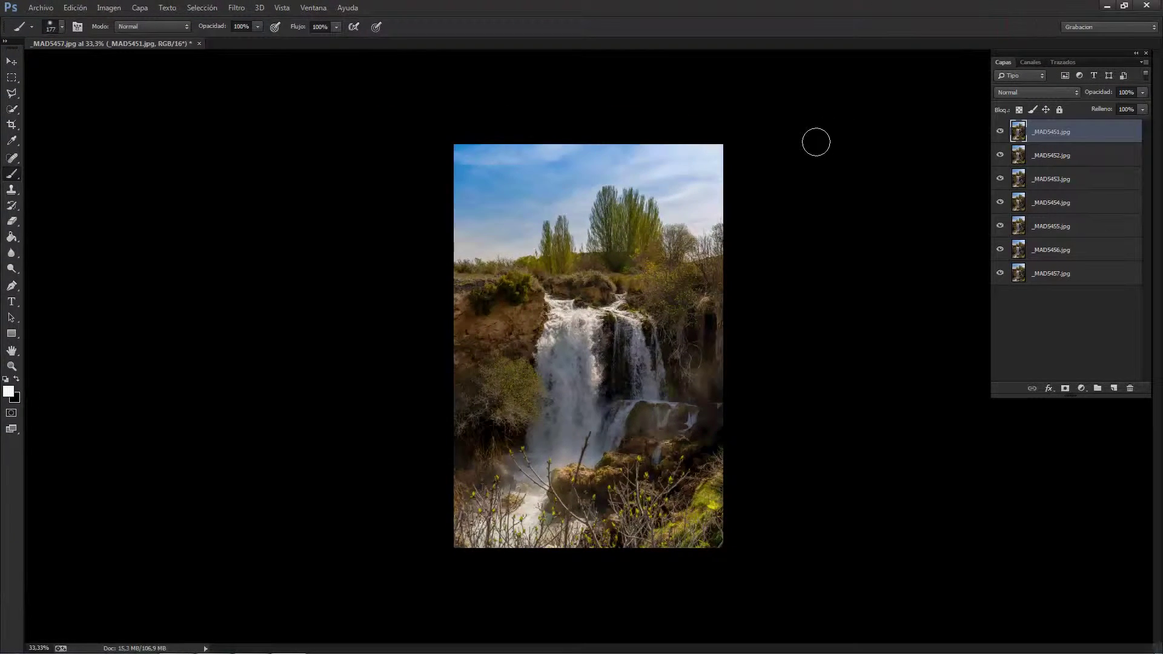
pyautogui.hotkey('ctrl', '0')
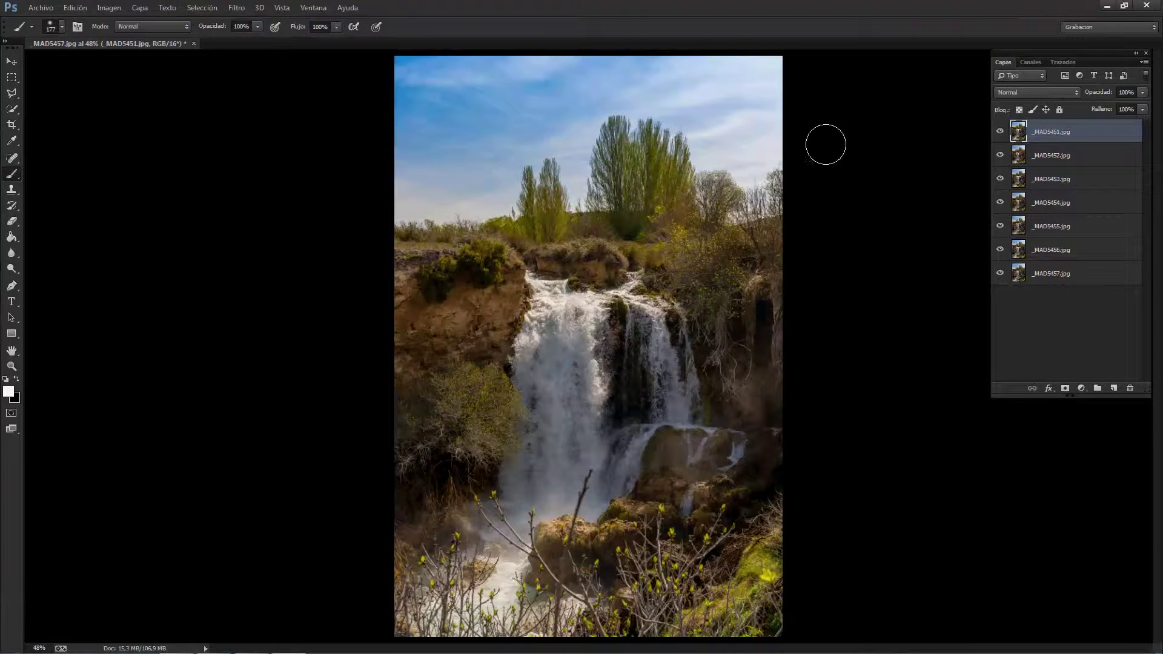
pyautogui.click(1000, 131)
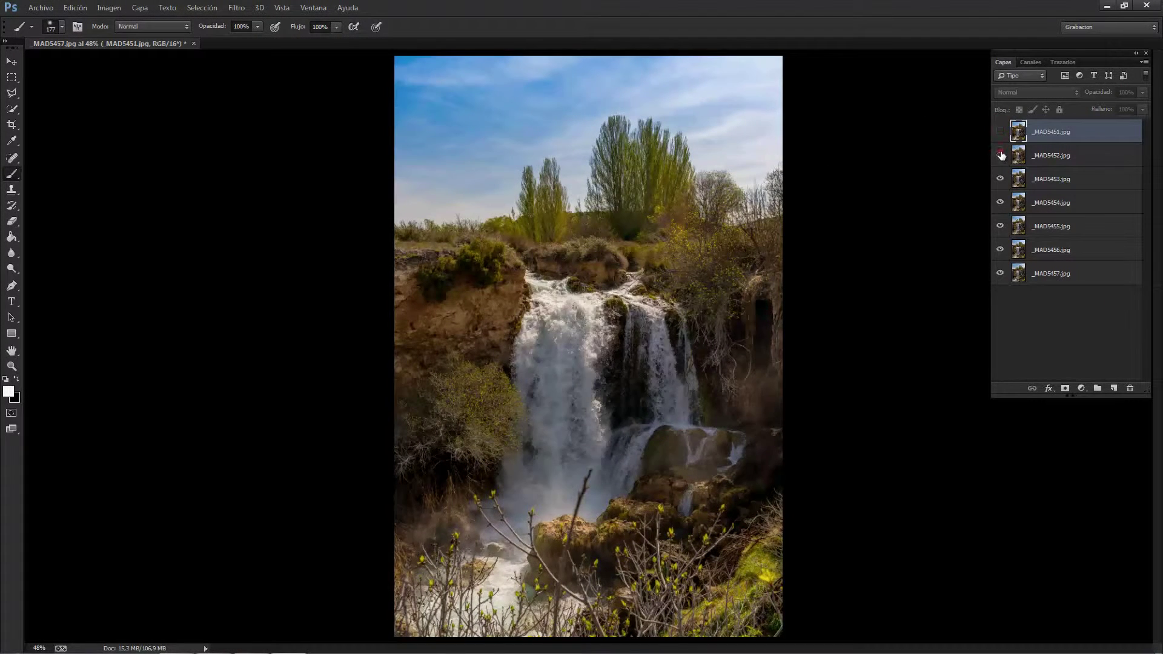
pyautogui.click(999, 155)
pyautogui.click(1000, 179)
pyautogui.click(1000, 202)
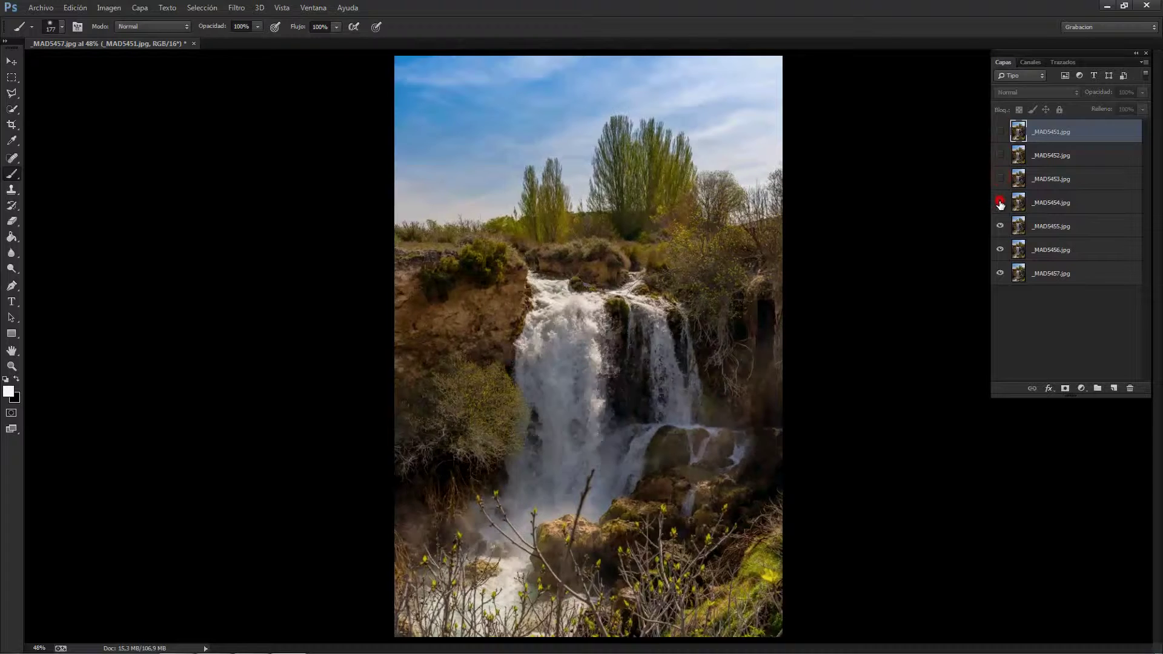
pyautogui.click(999, 178)
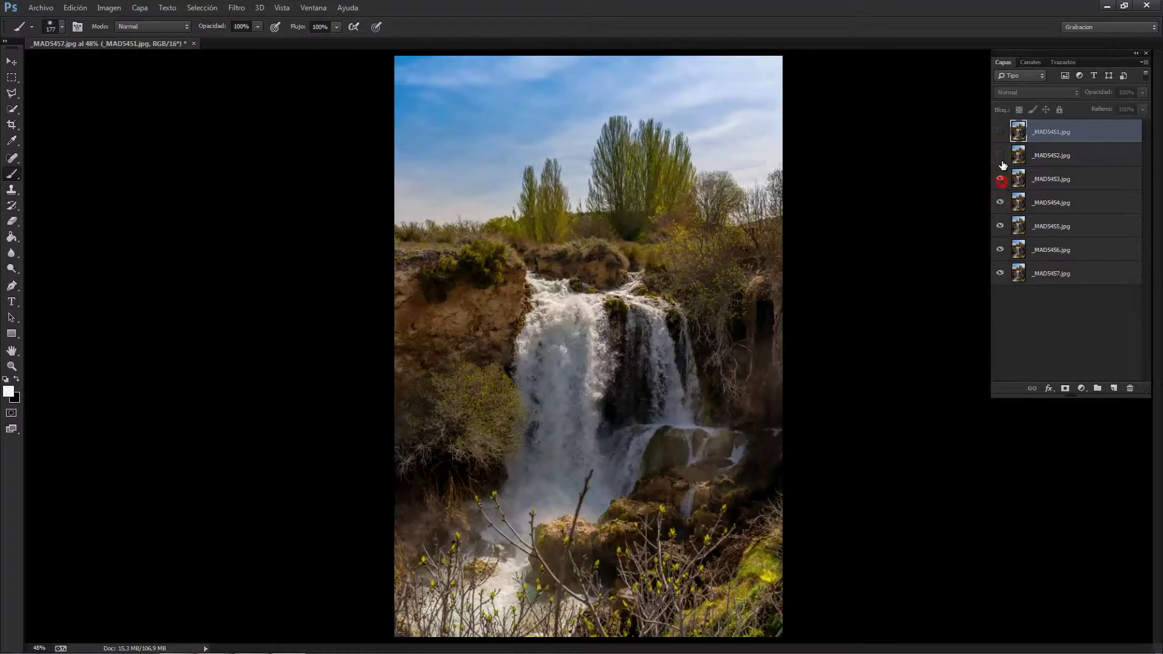
pyautogui.click(1000, 155)
pyautogui.click(1000, 132)
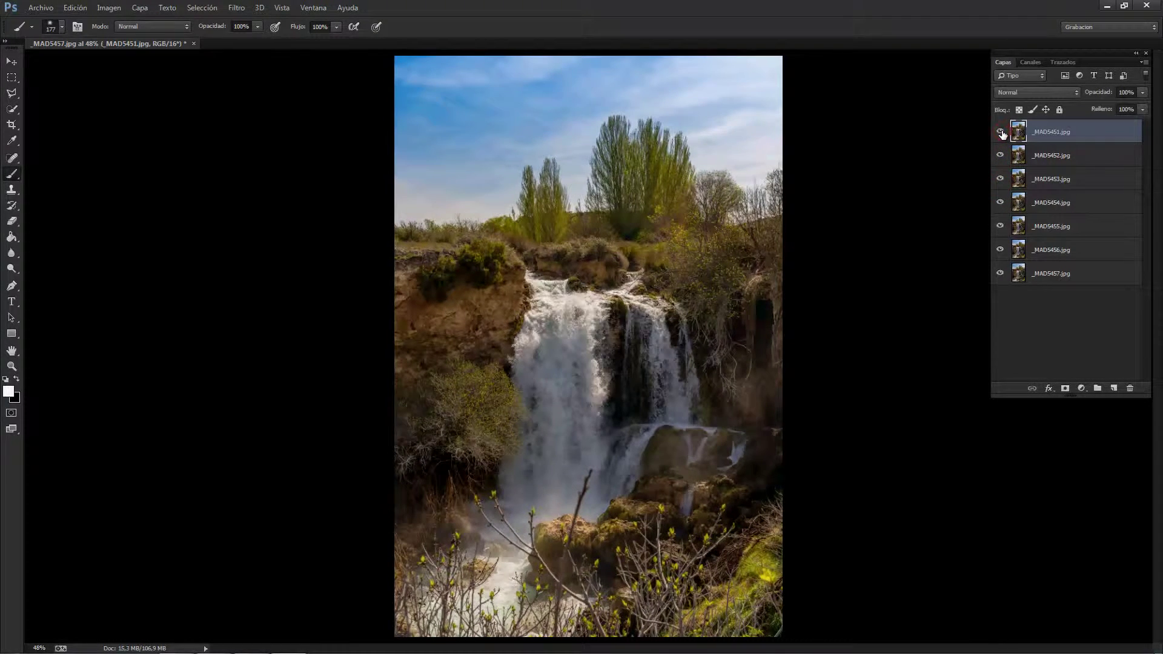
# - Select all seven layers and auto-align them with the Automática projection
pyautogui.keyDown('shift'); pyautogui.click(1060, 275); pyautogui.keyUp('shift')
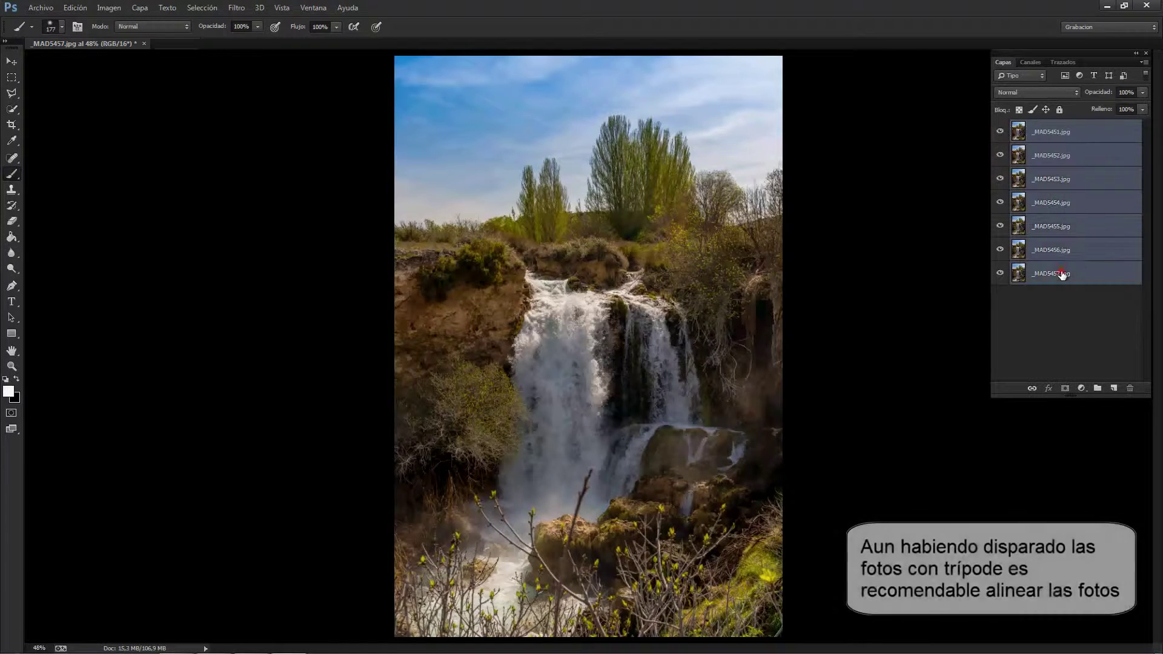
pyautogui.click(75, 8)
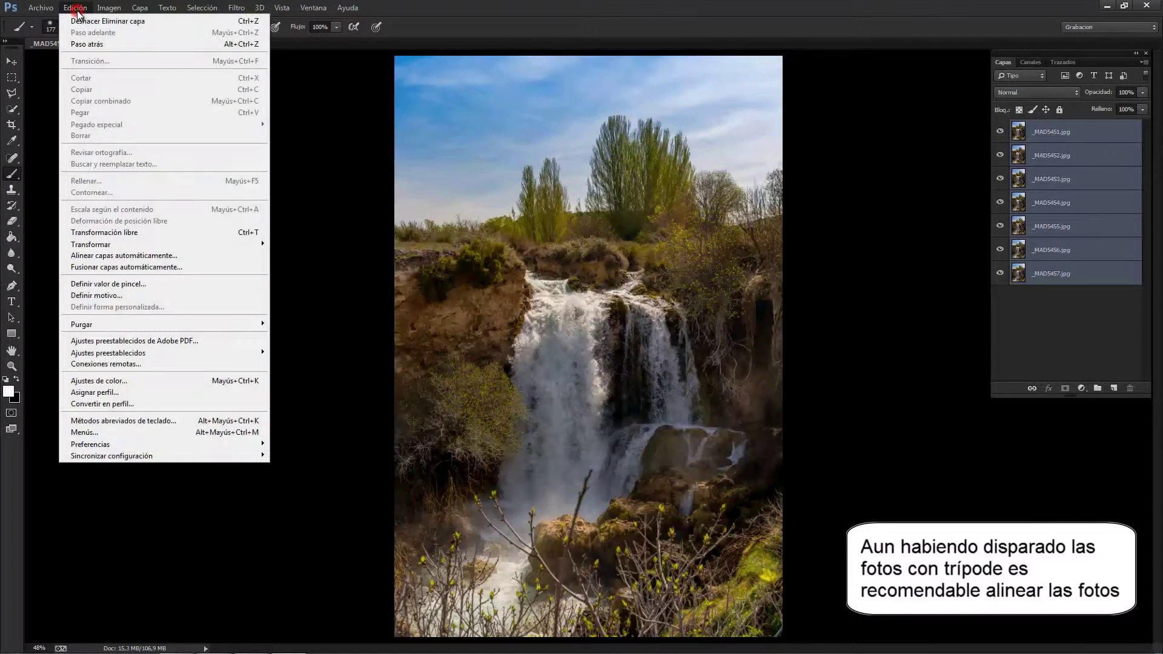
pyautogui.click(124, 255)
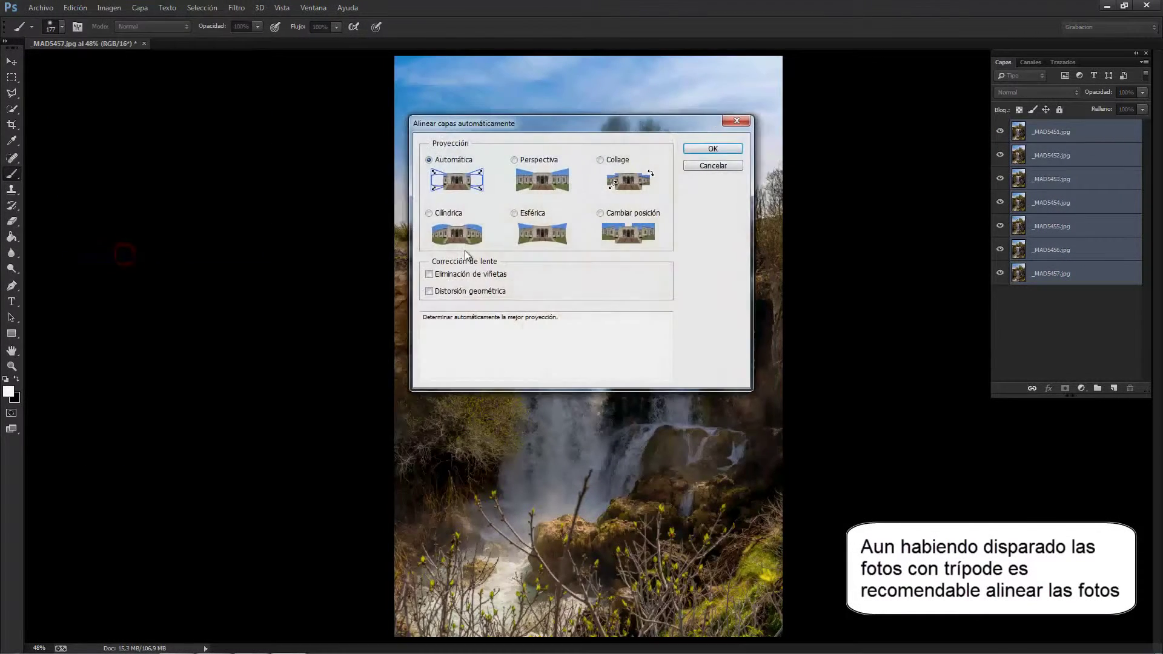
pyautogui.click(703, 149)
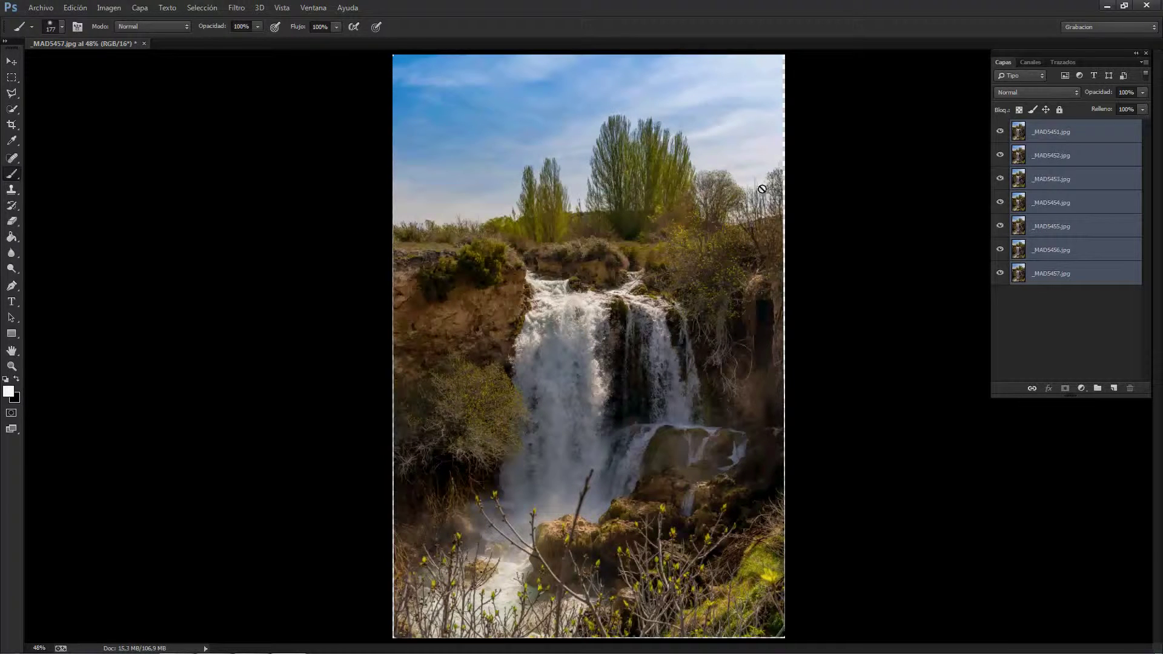
# - Hide and reshow the top layers one by one to verify the alignment
pyautogui.click(1000, 132)
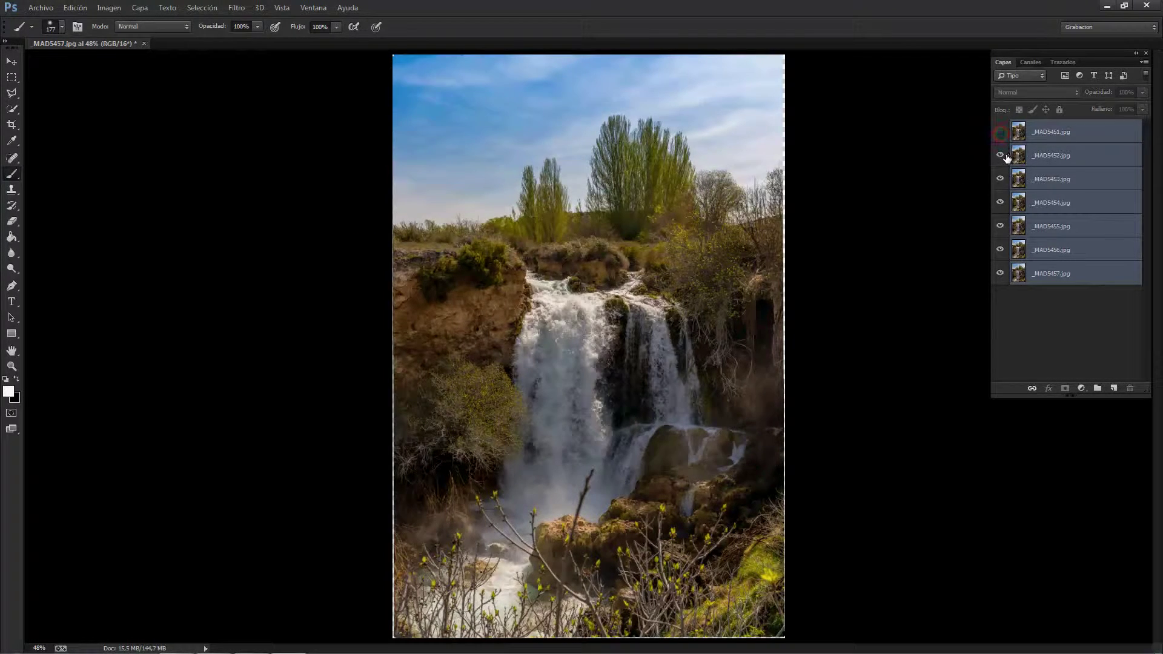
pyautogui.click(1000, 155)
pyautogui.click(1000, 179)
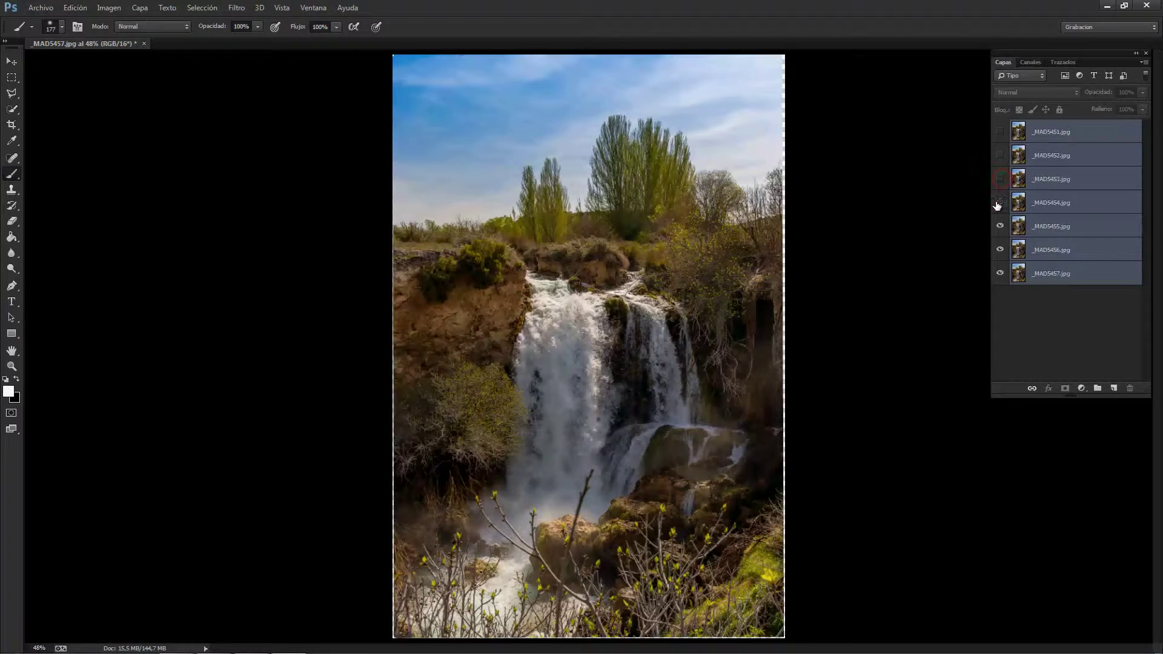
pyautogui.click(999, 203)
pyautogui.click(1000, 179)
pyautogui.click(999, 155)
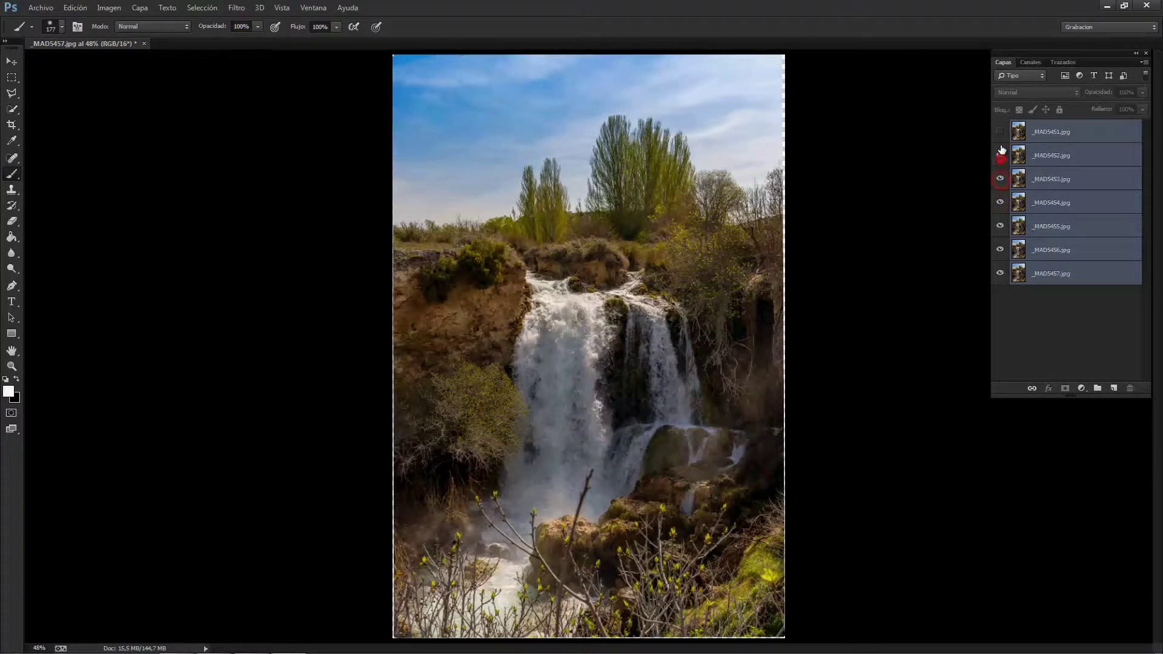
pyautogui.click(999, 131)
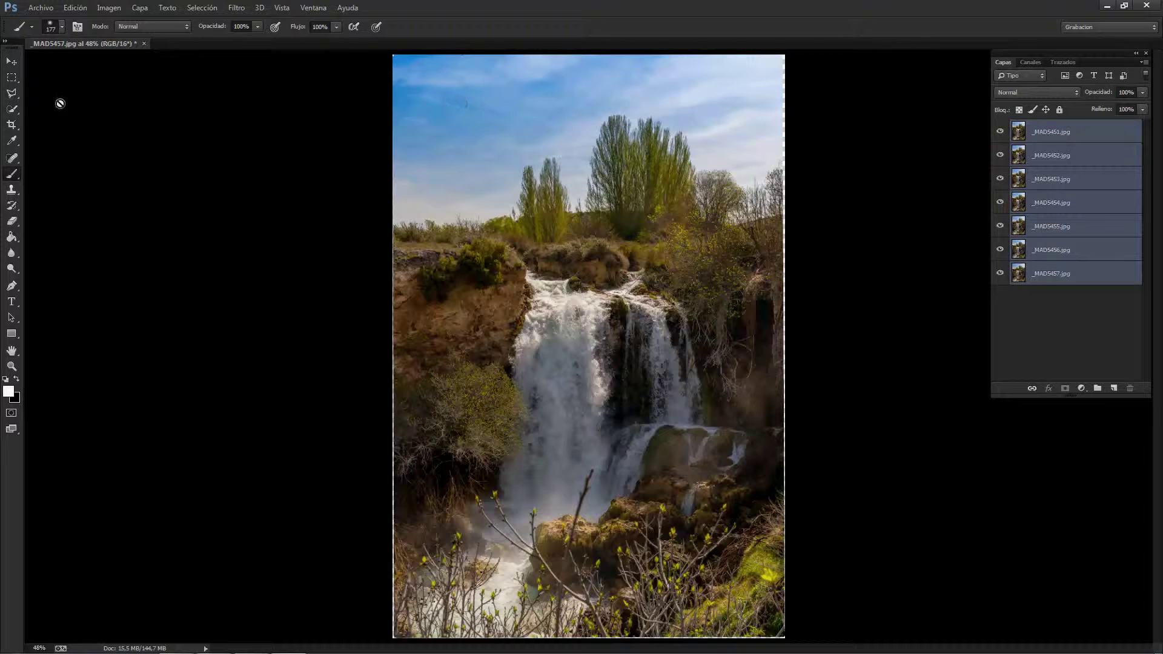
# - Crop the stack slightly inward at the top-left and bottom-right corners
pyautogui.click(14, 127)
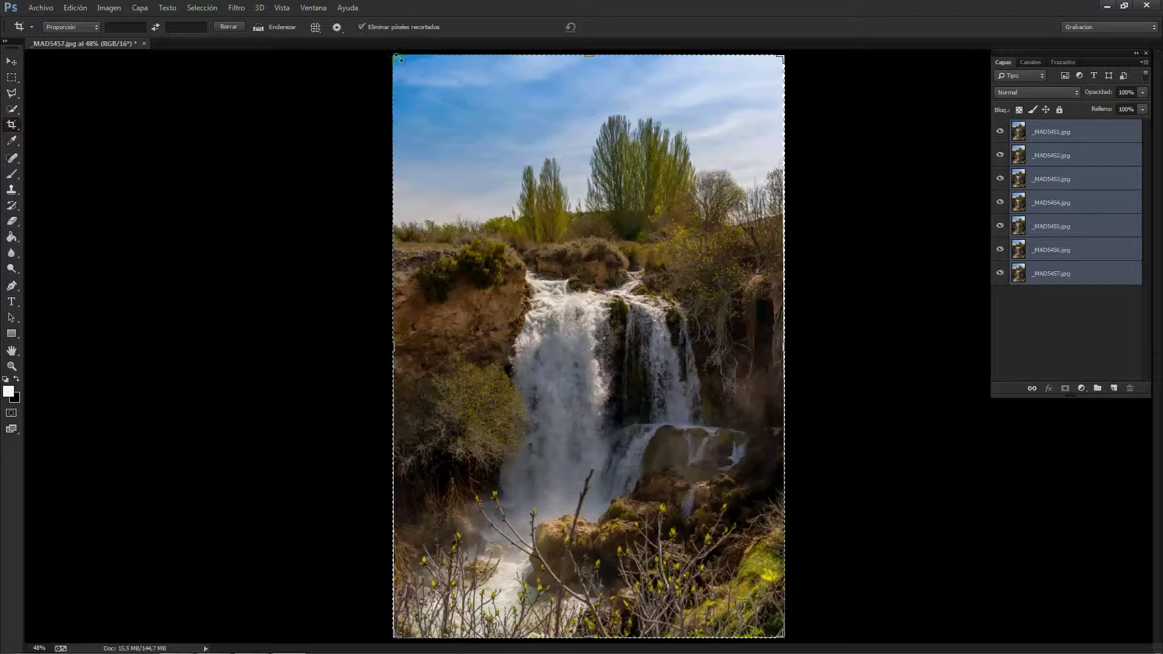
pyautogui.moveTo(397, 58); pyautogui.dragTo(400, 59)
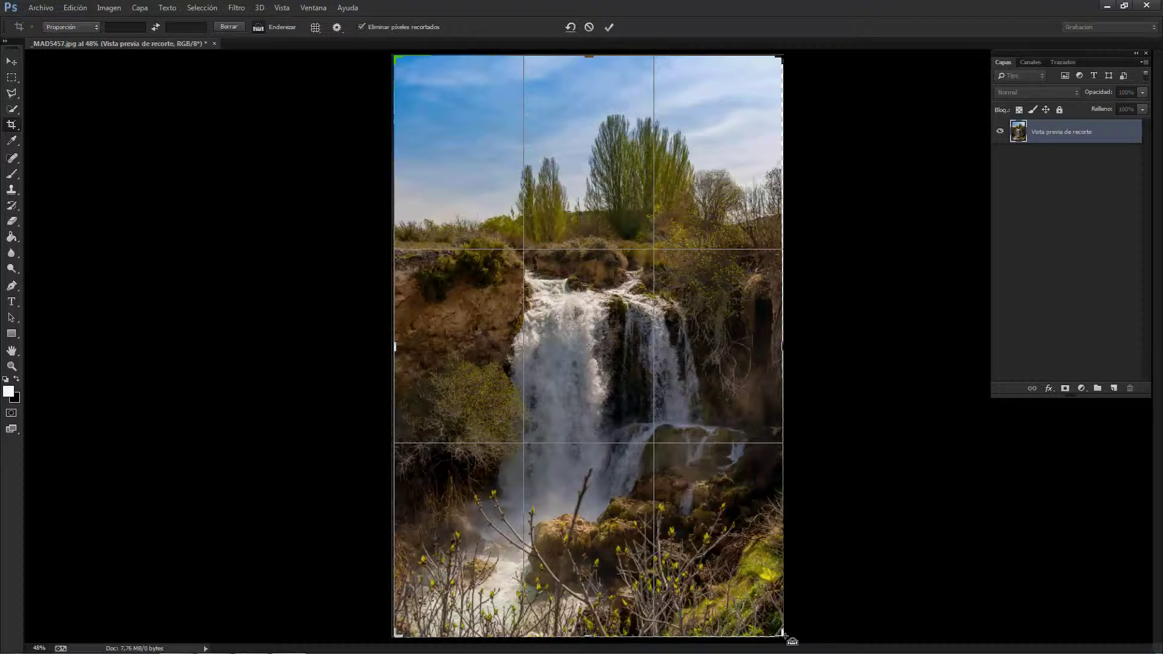
pyautogui.moveTo(785, 636); pyautogui.dragTo(780, 633)
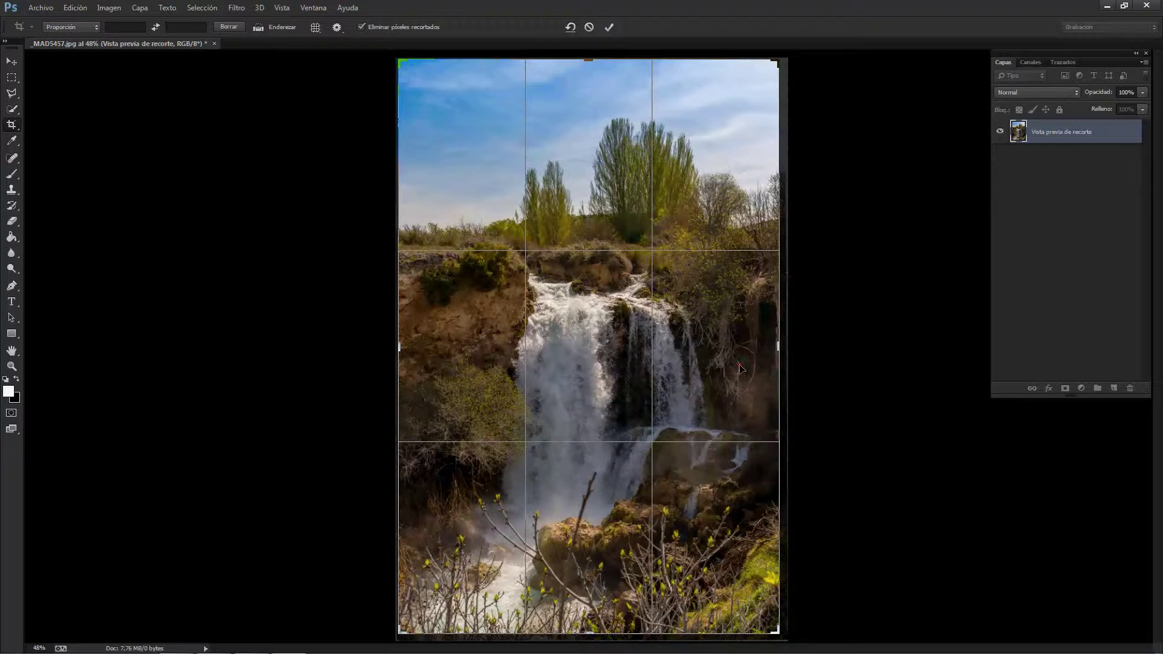
pyautogui.press('Return')
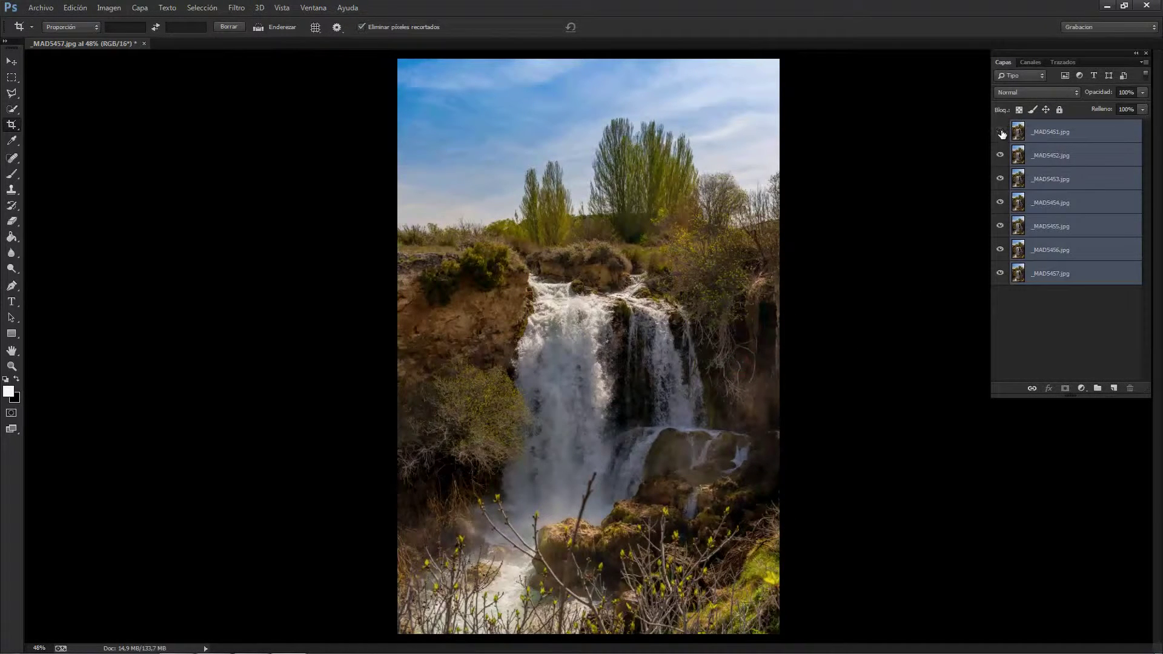
# - Toggle layers _MAD5451 and _MAD5452 off and on to check the cropped frames
pyautogui.click(1000, 132)
pyautogui.click(1000, 155)
pyautogui.click(999, 155)
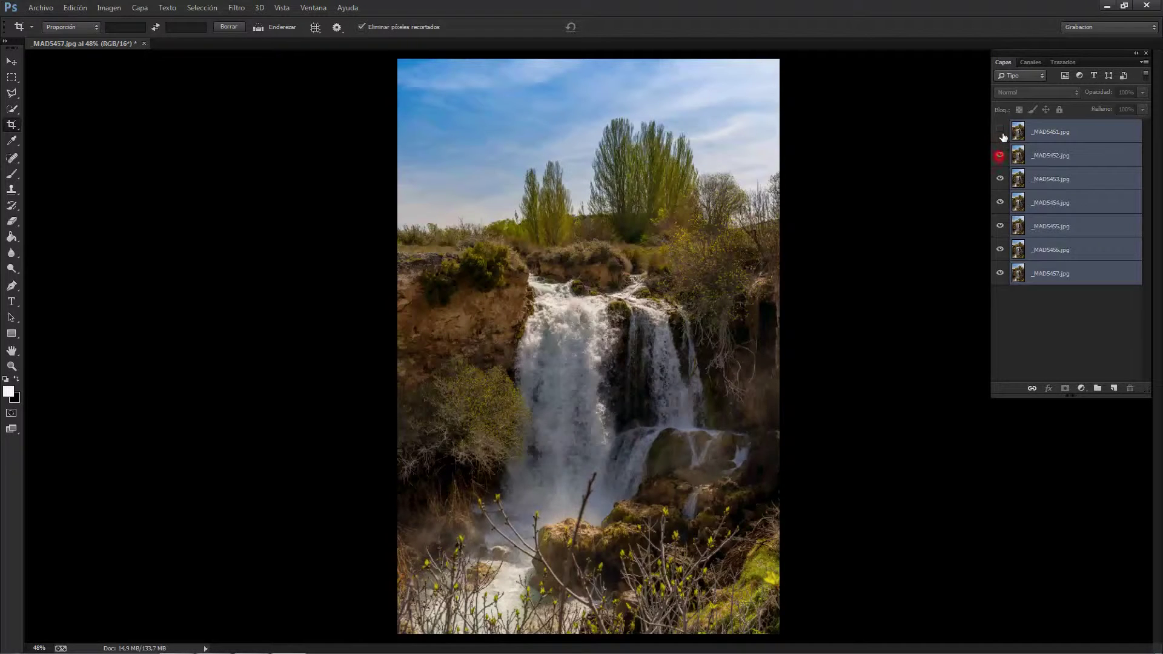
pyautogui.click(1000, 132)
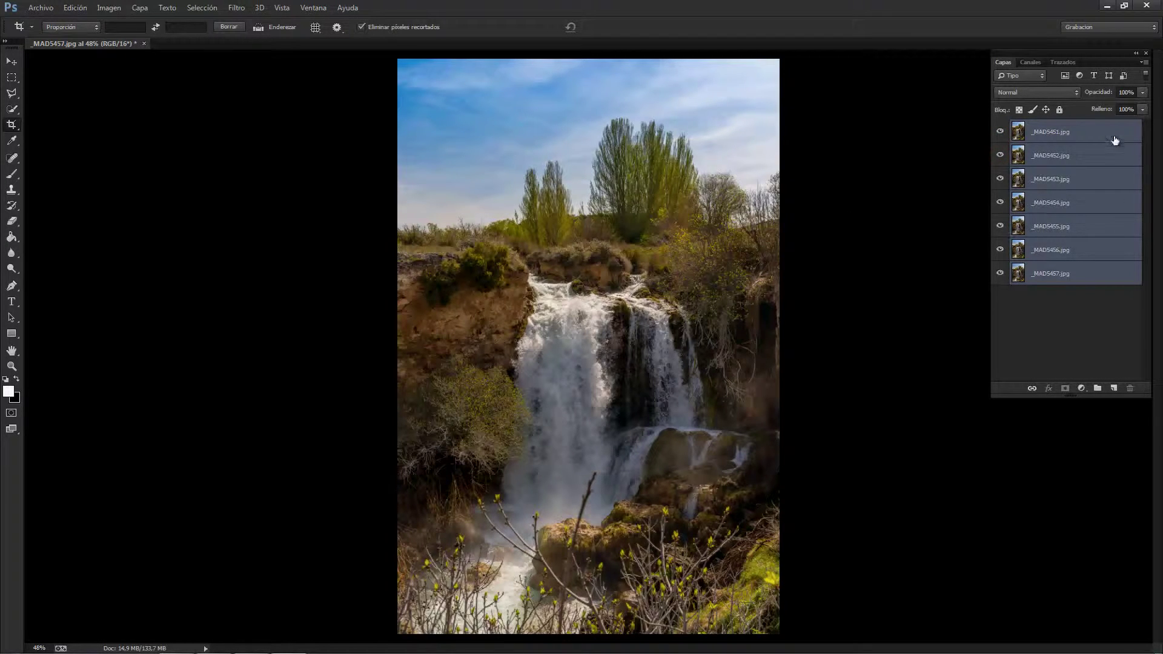
# - Convert the seven layers into one smart object, _MAD5451.jpg, and duplicate it above the original
pyautogui.rightClick(1082, 203)
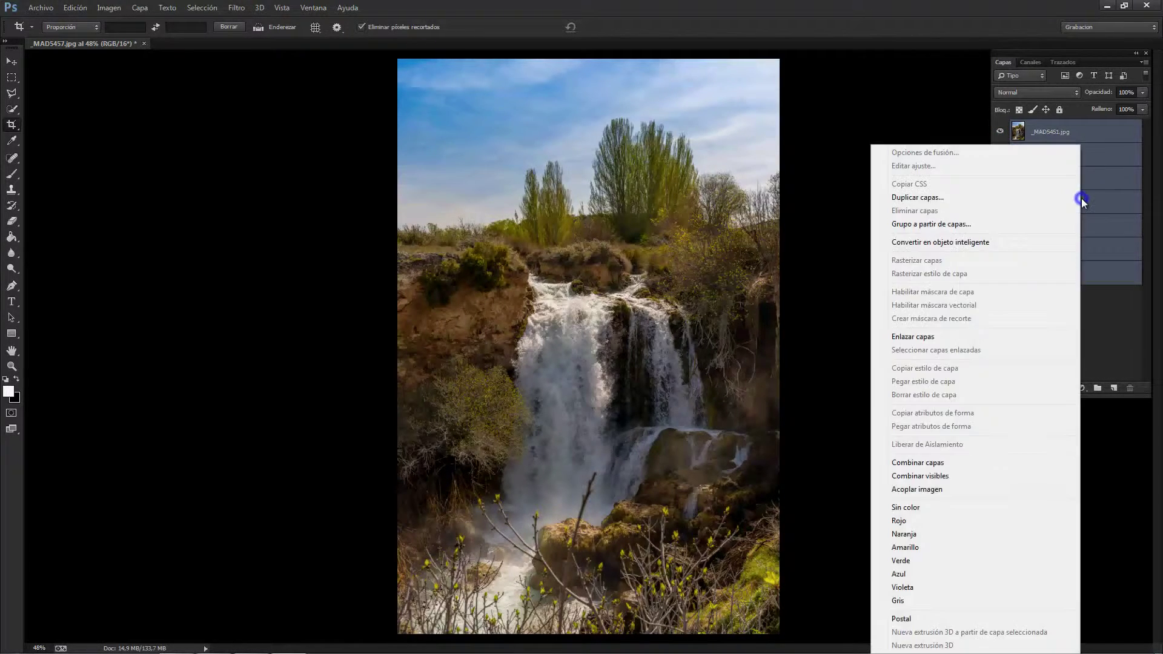
pyautogui.click(974, 244)
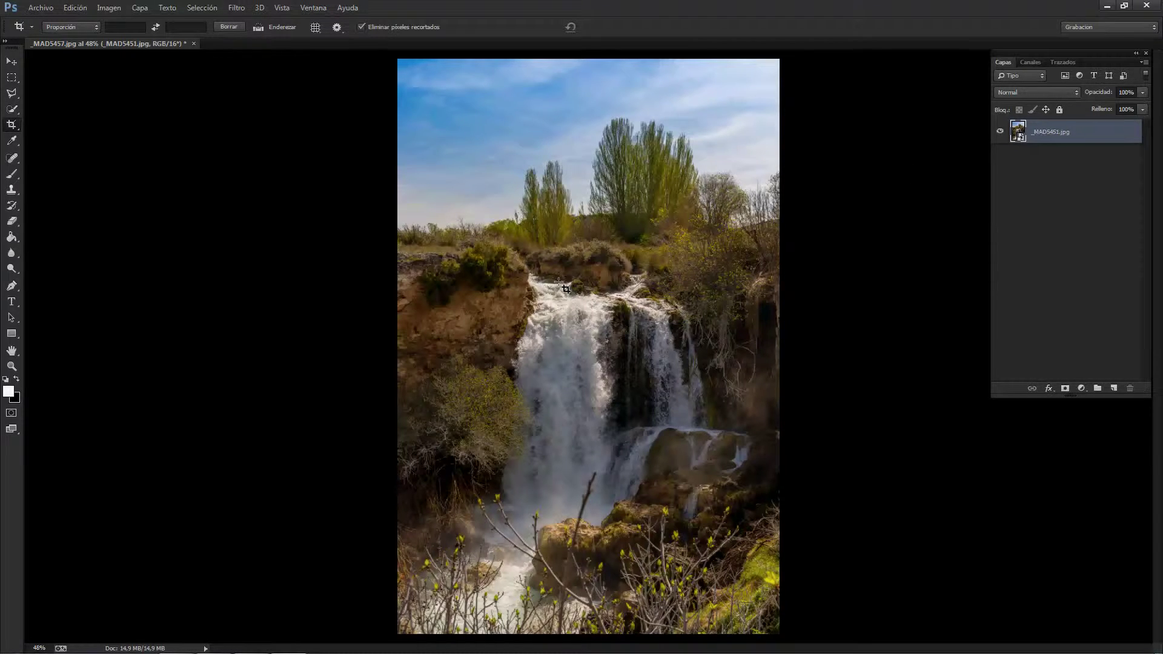
pyautogui.press('z')
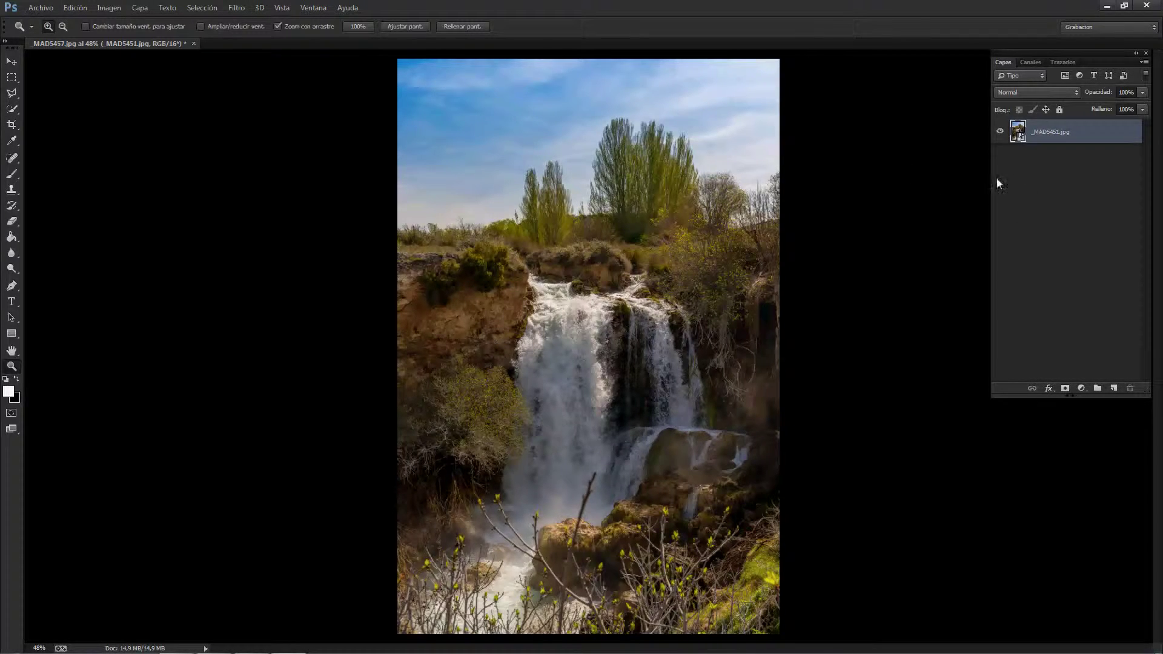
pyautogui.moveTo(1056, 137)
pyautogui.mouseDown()
pyautogui.moveTo(1059, 263)
pyautogui.moveTo(1113, 388)
pyautogui.mouseUp()
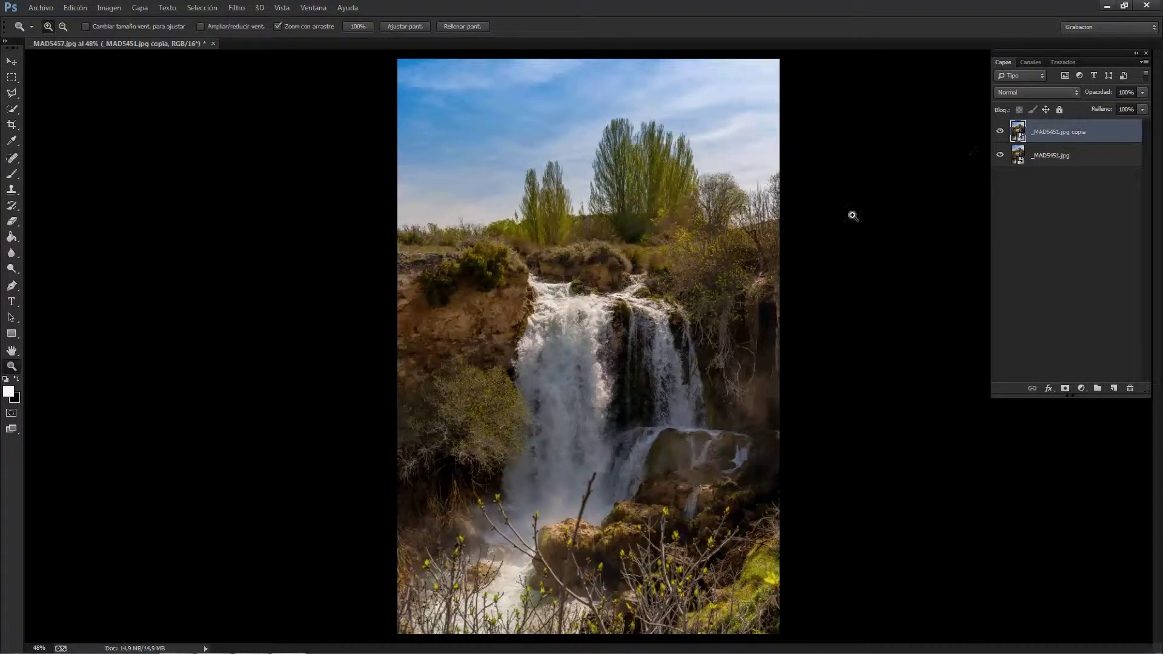
# - Zoom the waterfall to 100% and set the copy's stacking mode to Mediana
pyautogui.click(587, 327)
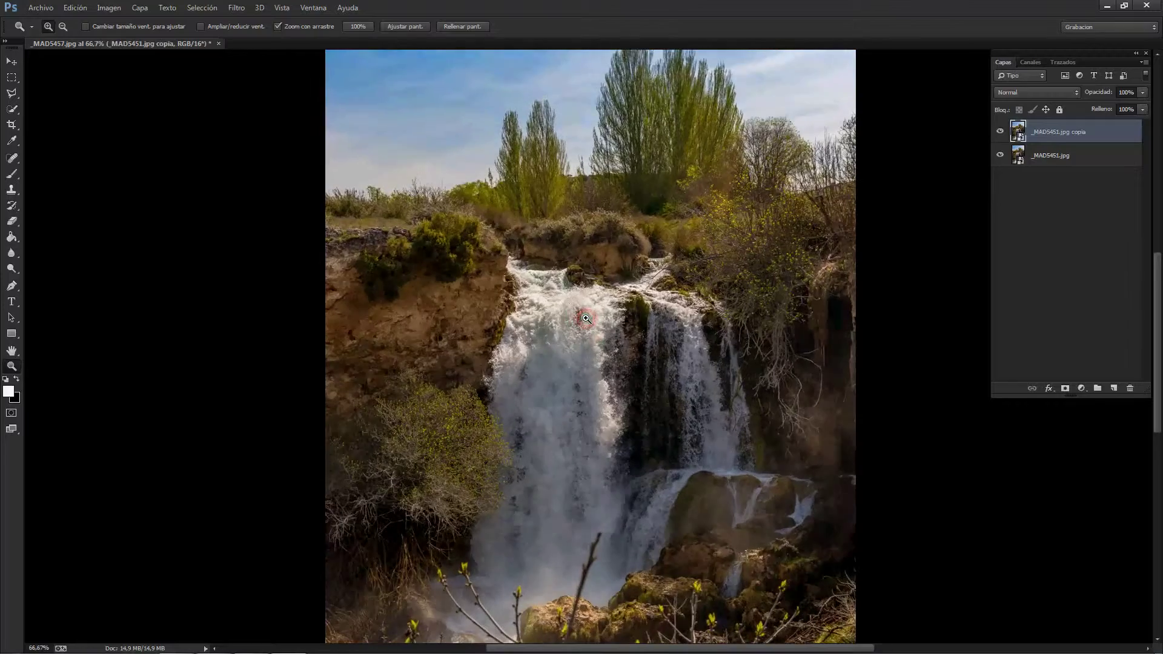
pyautogui.click(585, 318)
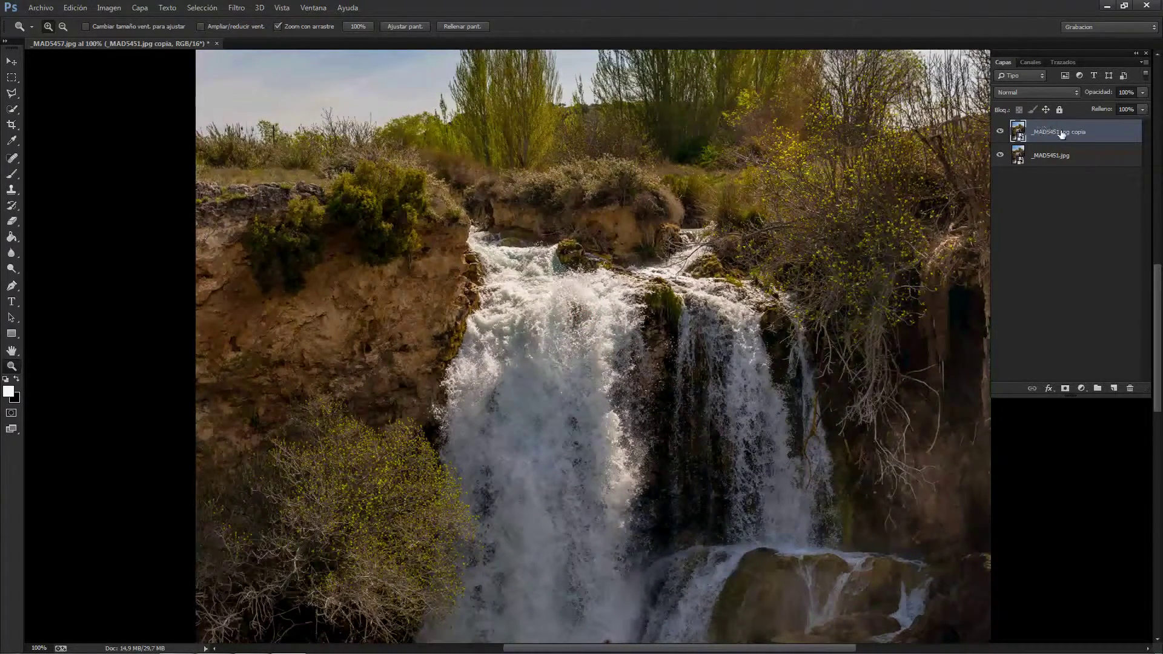
pyautogui.click(144, 10)
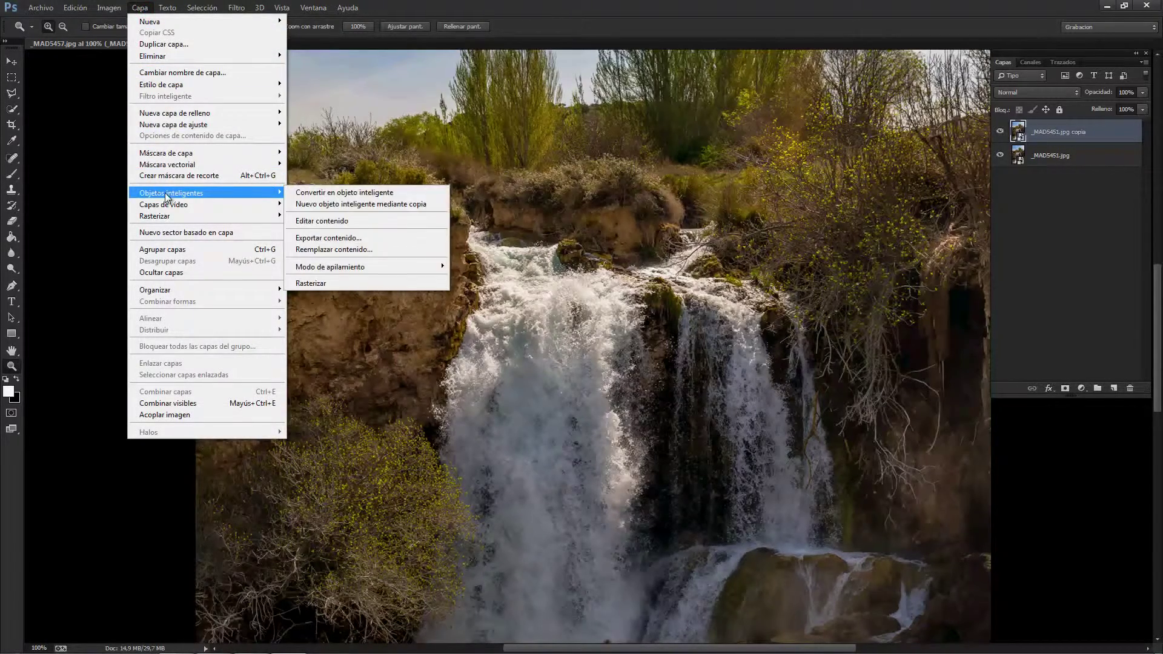
pyautogui.moveTo(172, 192)
pyautogui.moveTo(363, 267)
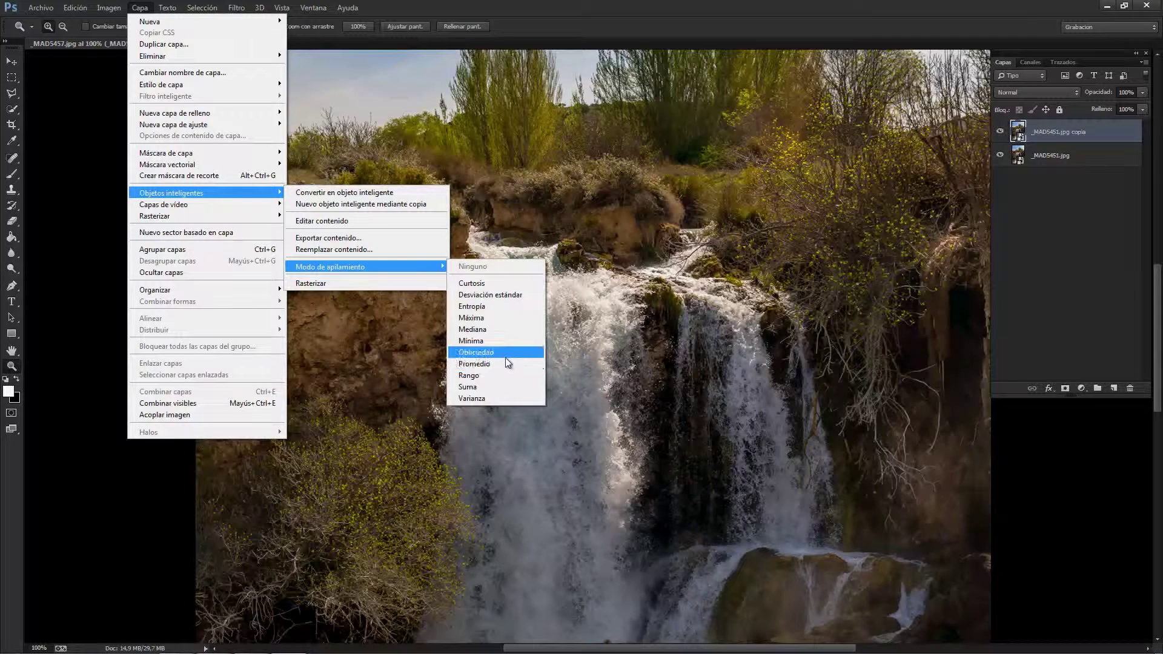
pyautogui.click(500, 333)
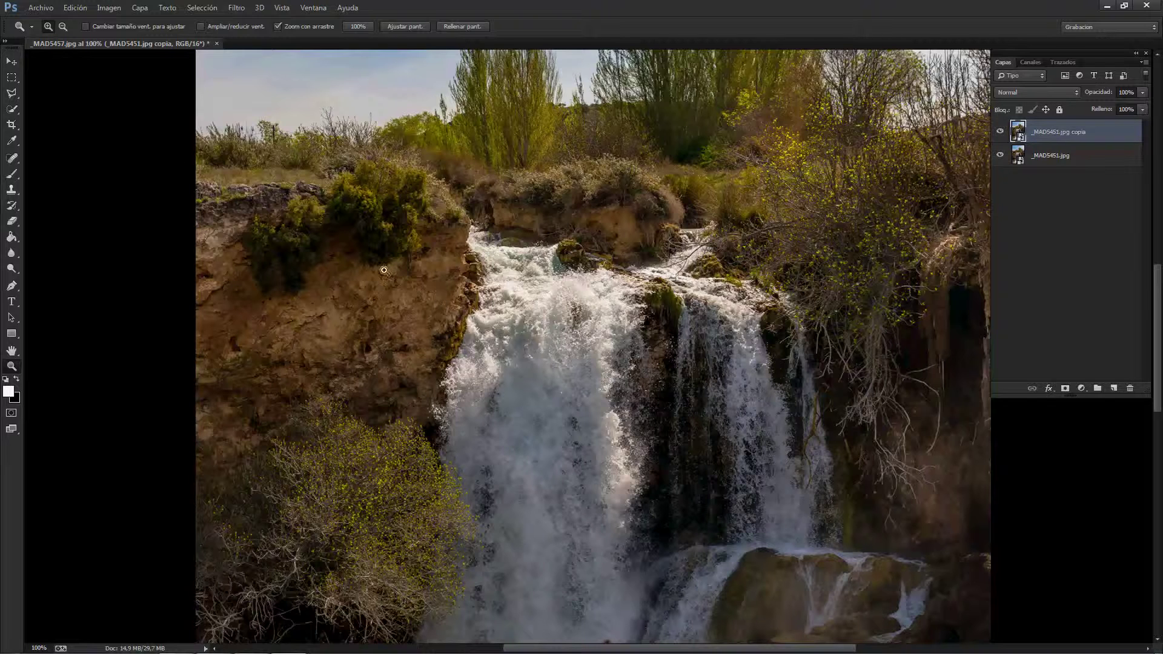
pyautogui.click(138, 8)
pyautogui.moveTo(170, 193)
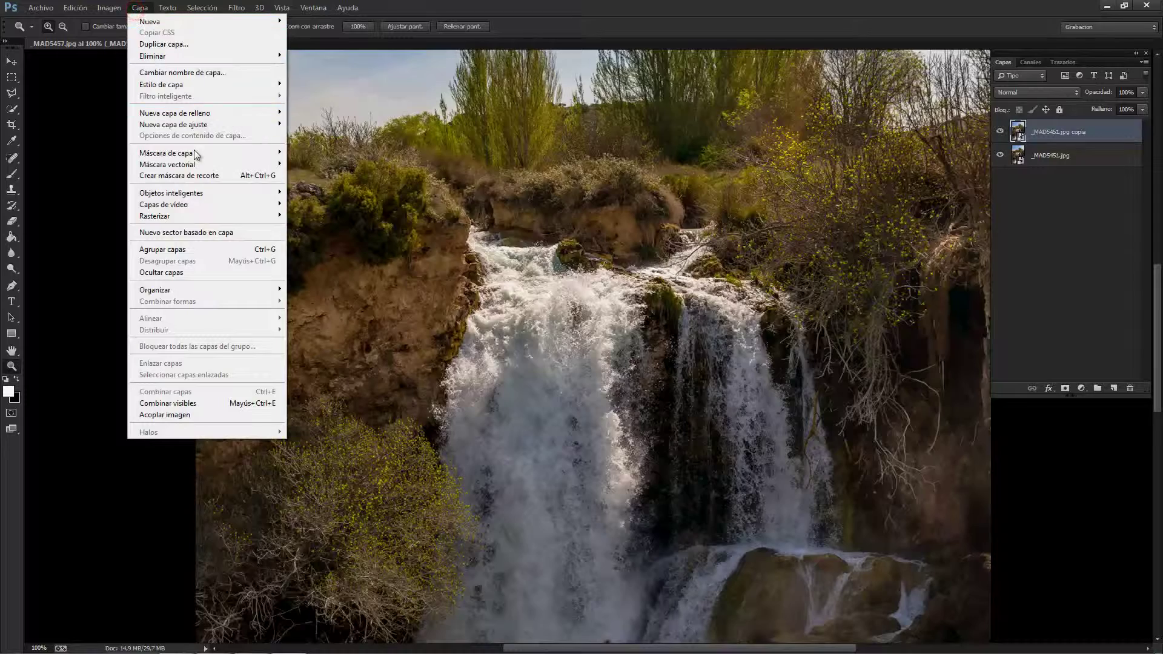
# - Set the copy's stacking mode to Promedio for silky water and toggle it to compare
pyautogui.click(198, 194)
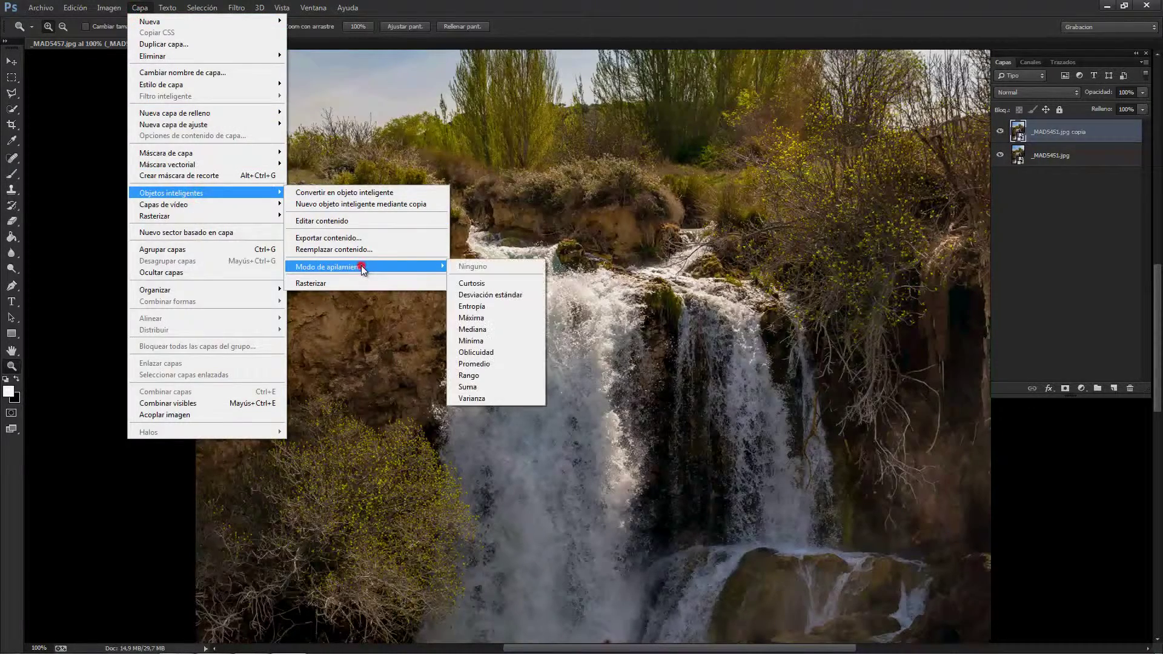
pyautogui.moveTo(367, 266)
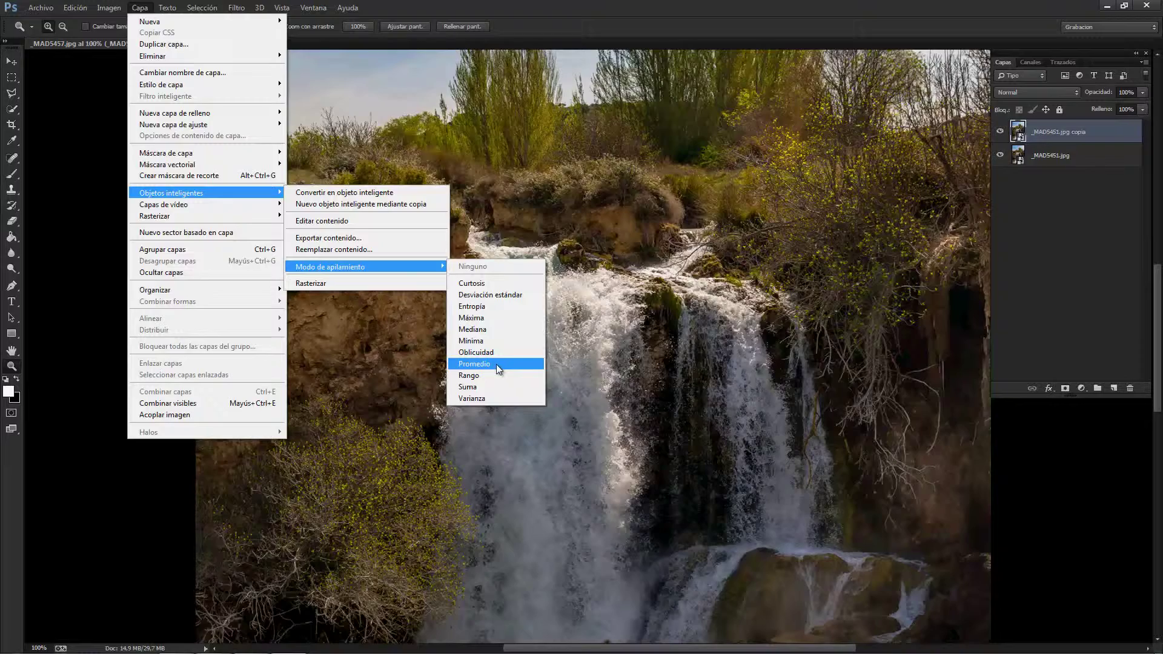
pyautogui.click(496, 364)
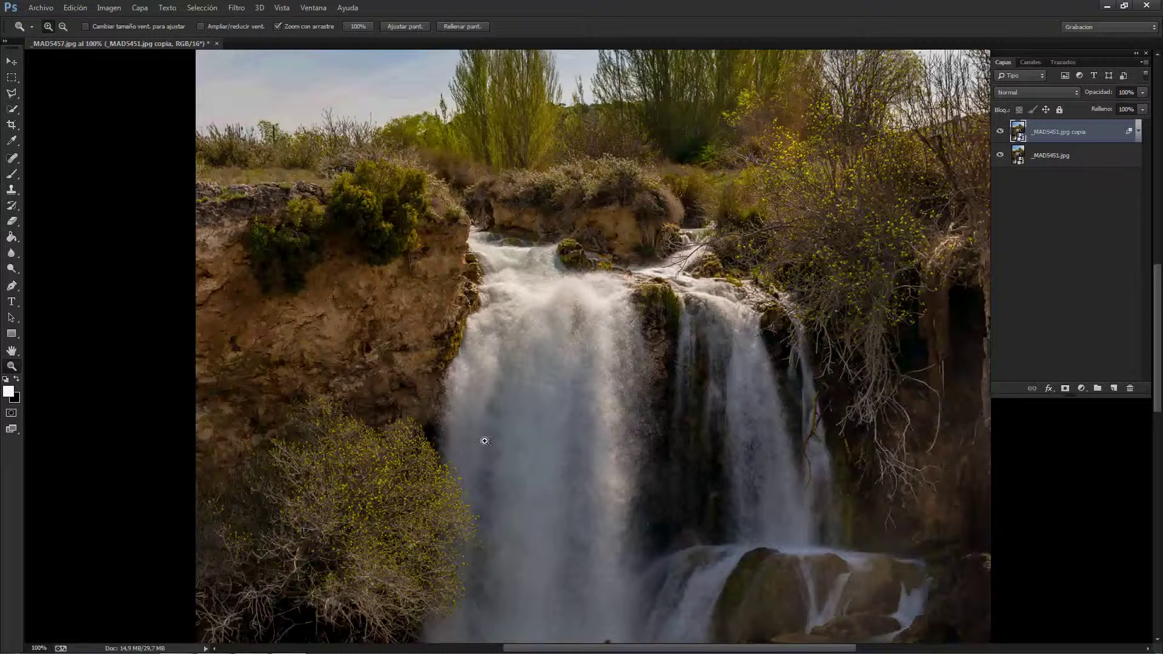
pyautogui.click(1000, 133)
pyautogui.click(1000, 133)
# - Compare the smoothed and sharp versions at the base of the waterfall
pyautogui.moveTo(574, 326); pyautogui.dragTo(574, 102)
pyautogui.click(615, 200)
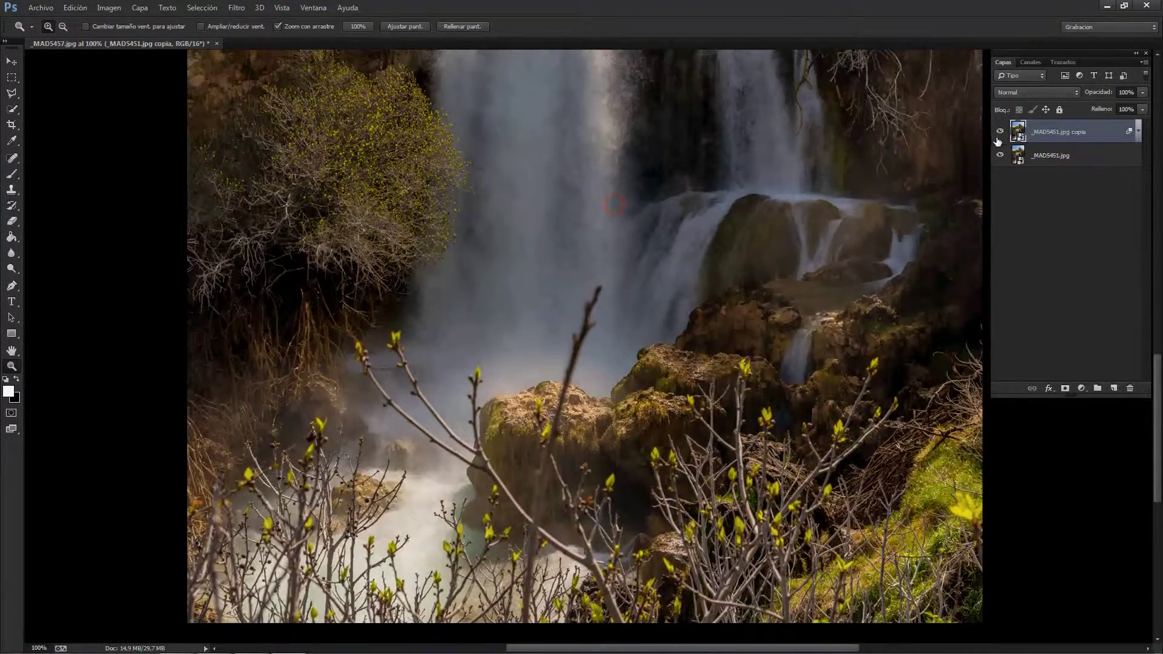
pyautogui.click(999, 132)
pyautogui.click(1000, 132)
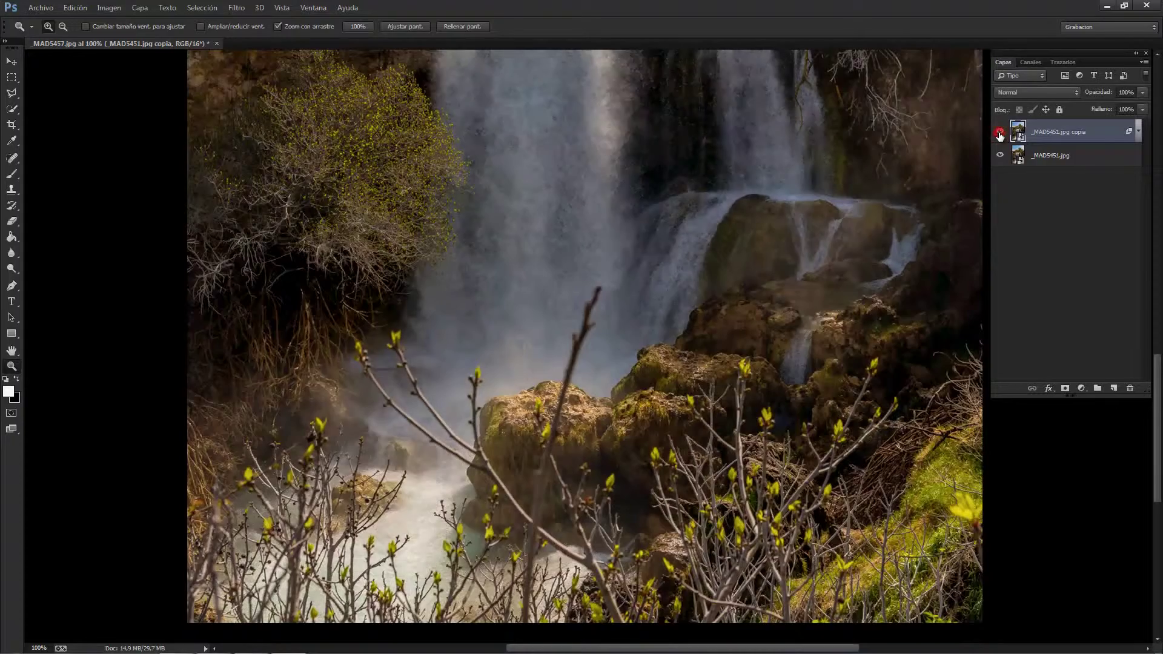
pyautogui.click(1000, 132)
pyautogui.click(1000, 132)
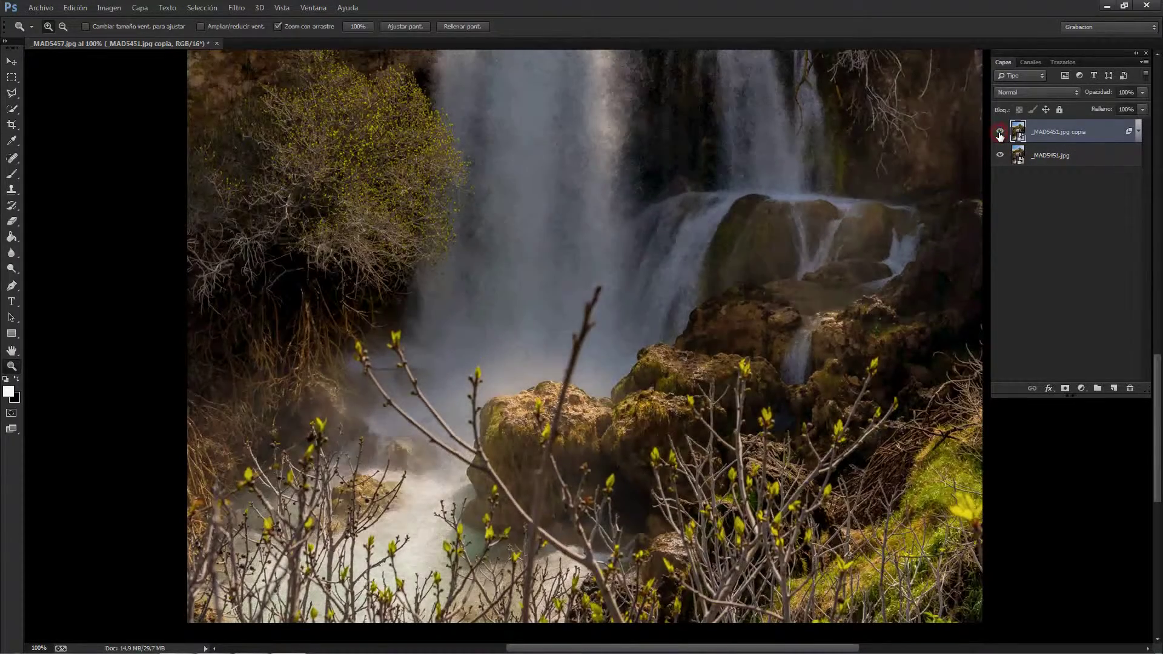
pyautogui.click(1000, 132)
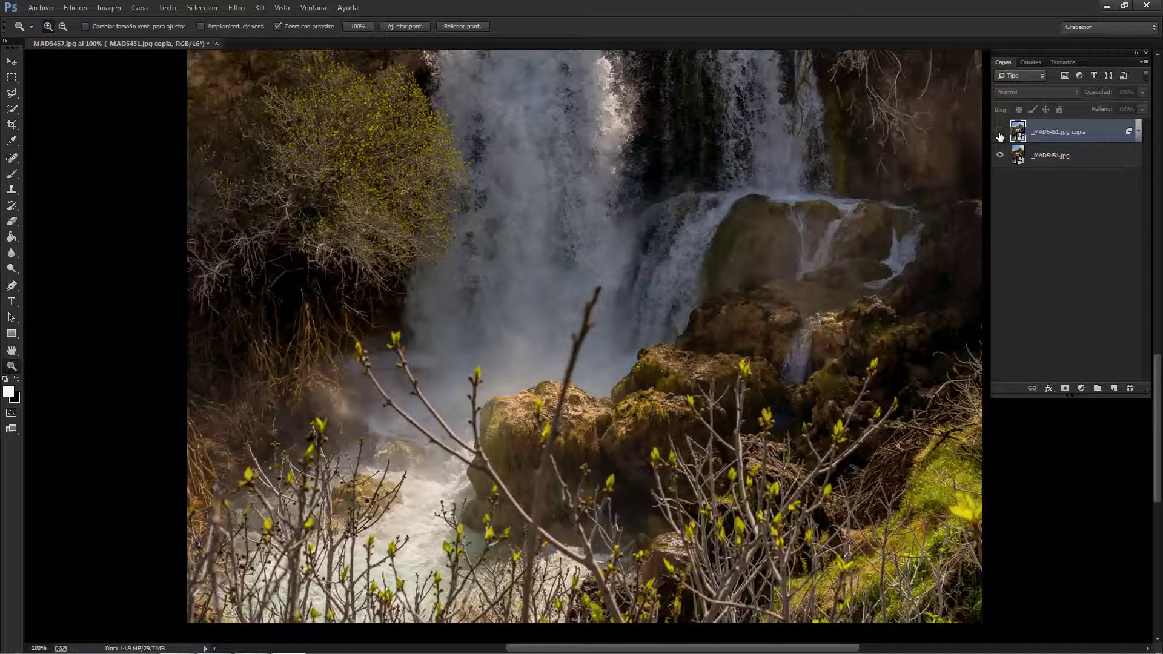
pyautogui.click(999, 132)
pyautogui.click(999, 133)
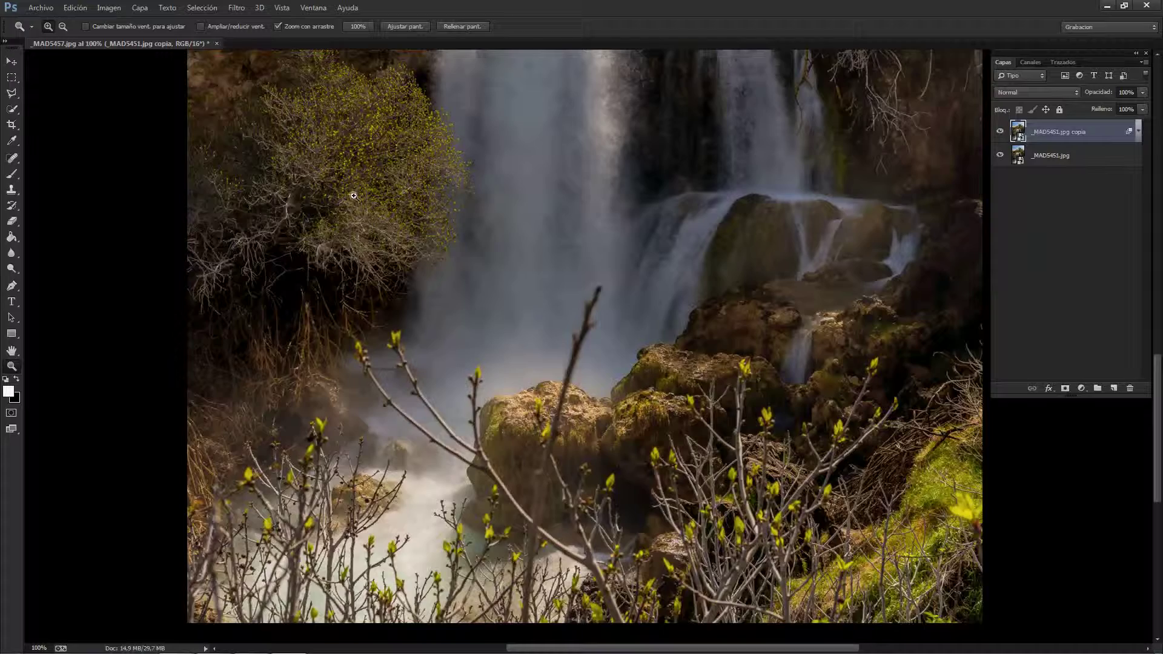
pyautogui.click(1000, 133)
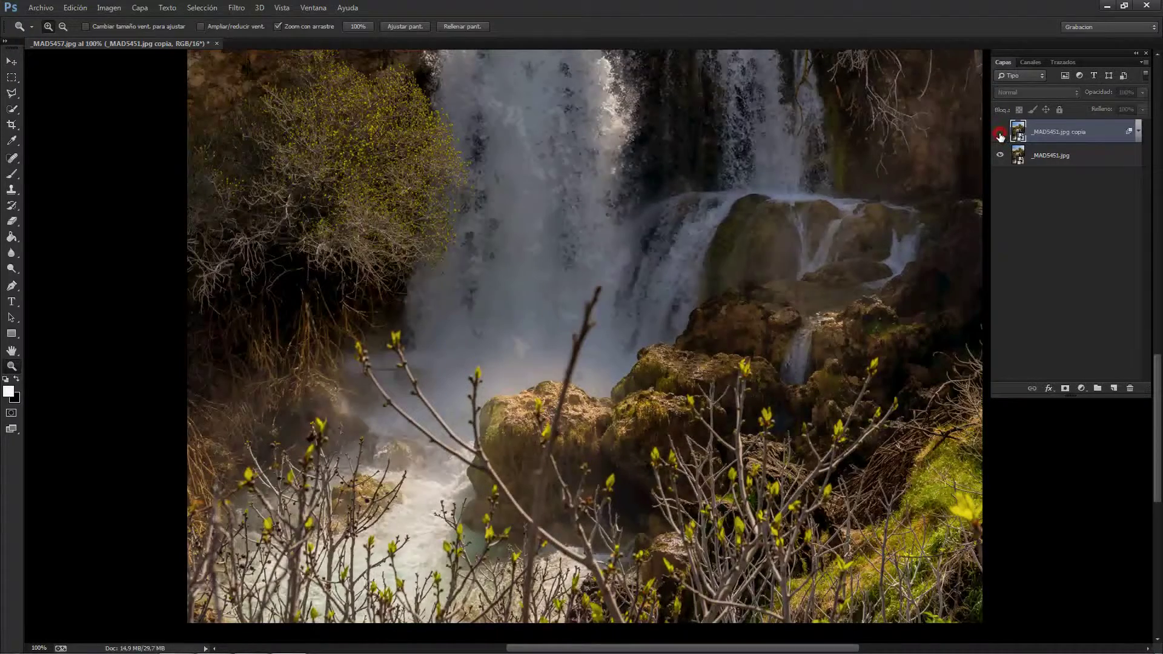
pyautogui.click(1000, 132)
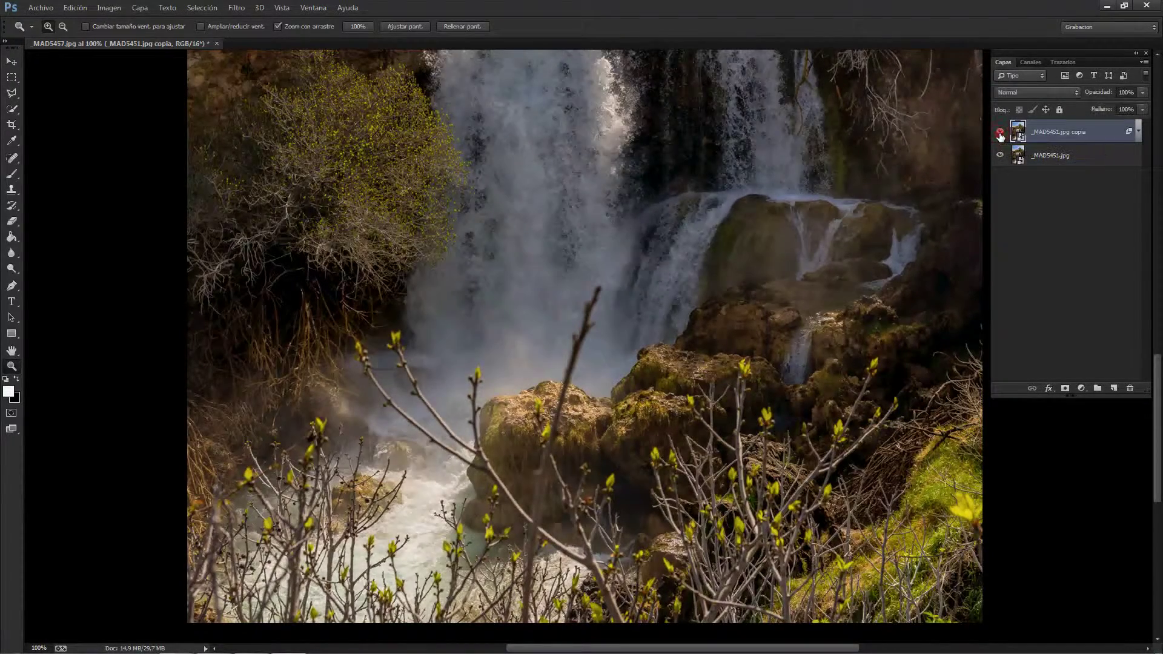
pyautogui.click(1000, 132)
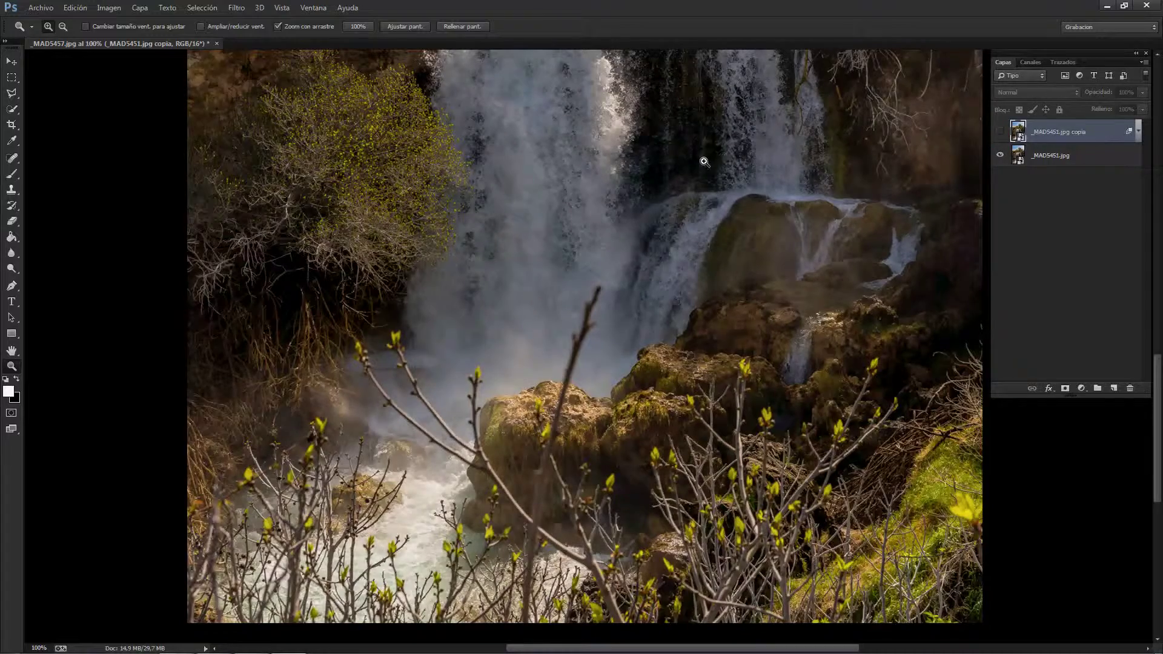
# - Compare the smoothed and sharp versions of the trees and sky
pyautogui.moveTo(639, 154); pyautogui.dragTo(633, 303)
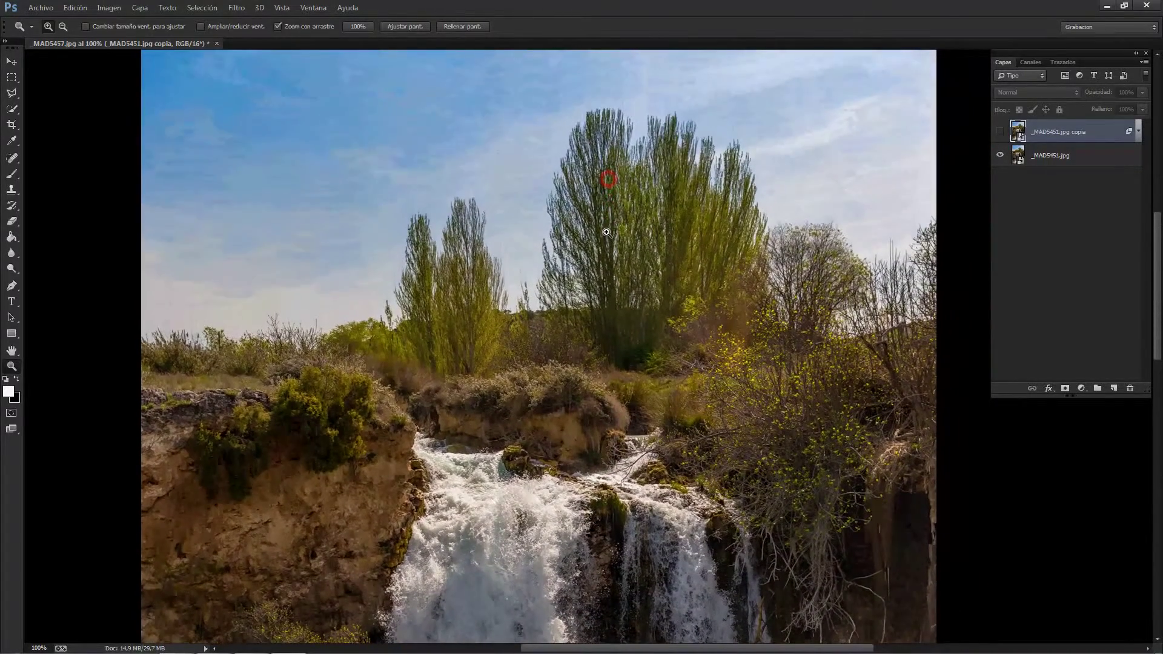
pyautogui.click(999, 133)
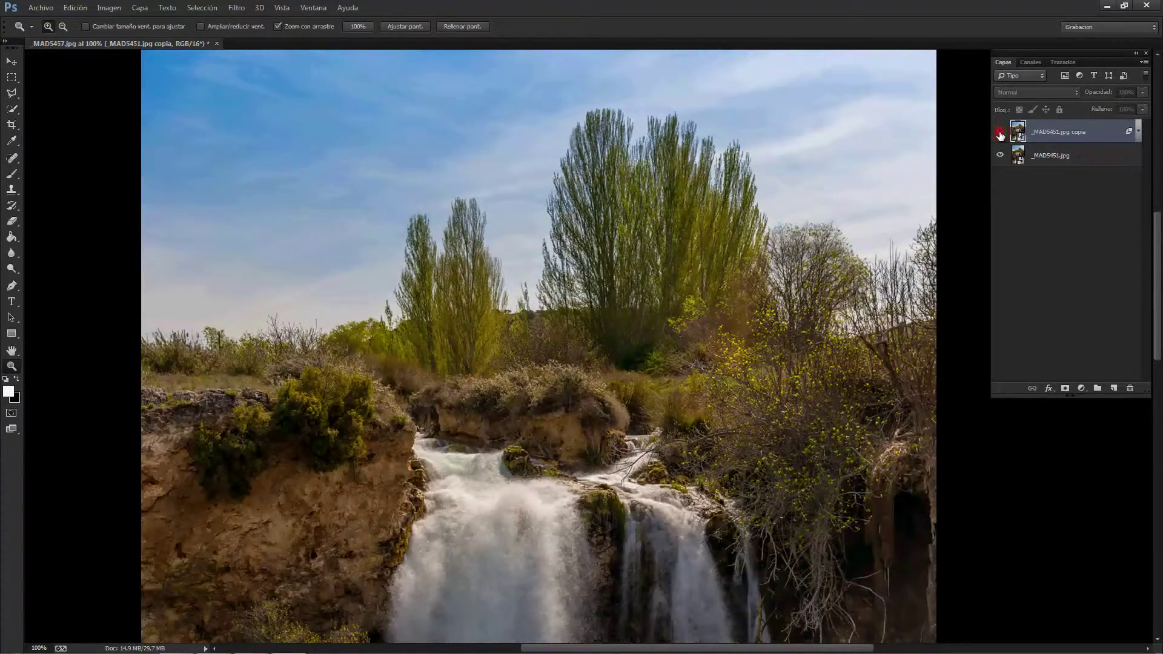
pyautogui.click(1000, 133)
pyautogui.click(999, 132)
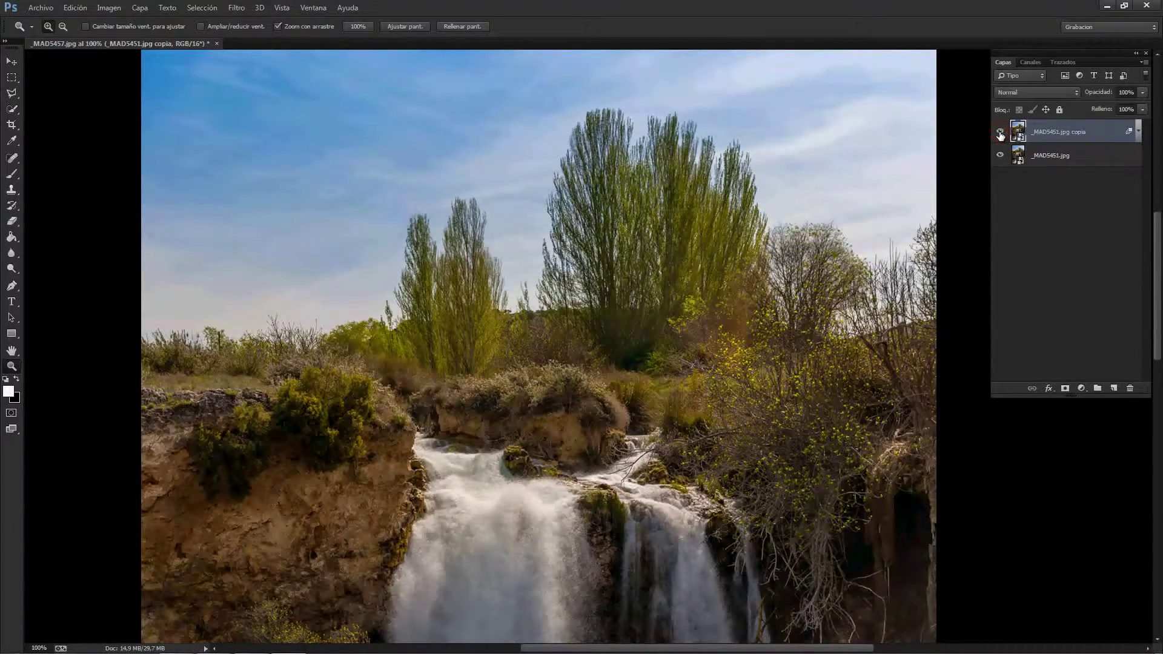
pyautogui.click(1000, 133)
pyautogui.click(999, 133)
# - Add a mask to the smoothed layer and paint black over the treetops and left bushes
pyautogui.click(1065, 389)
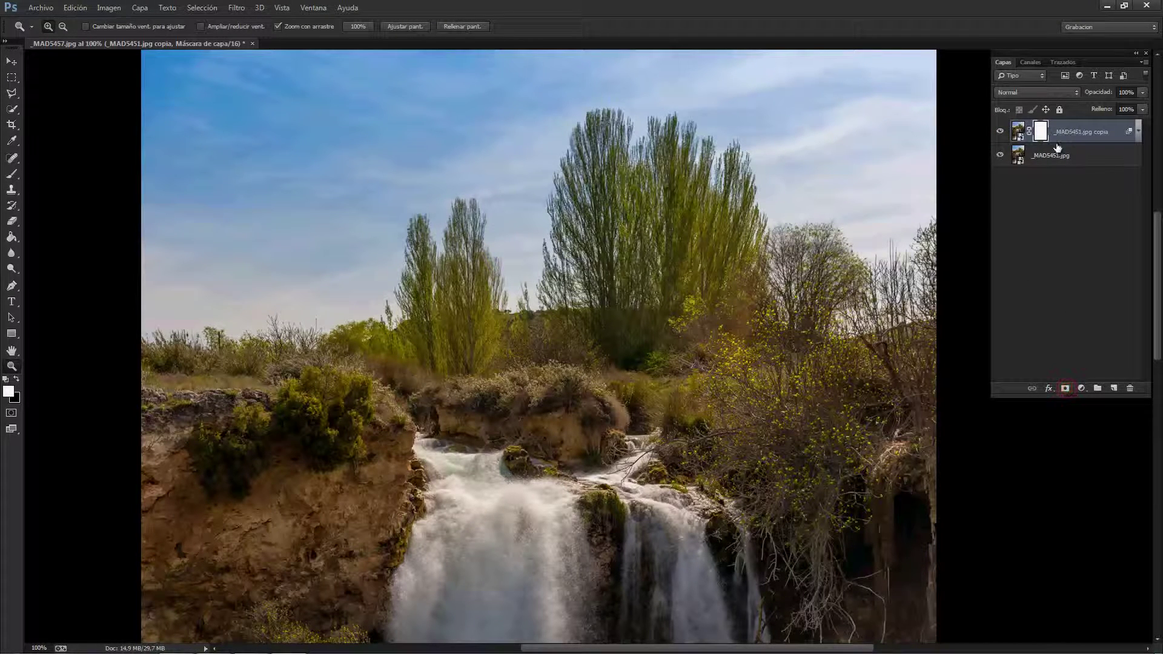
pyautogui.click(13, 175)
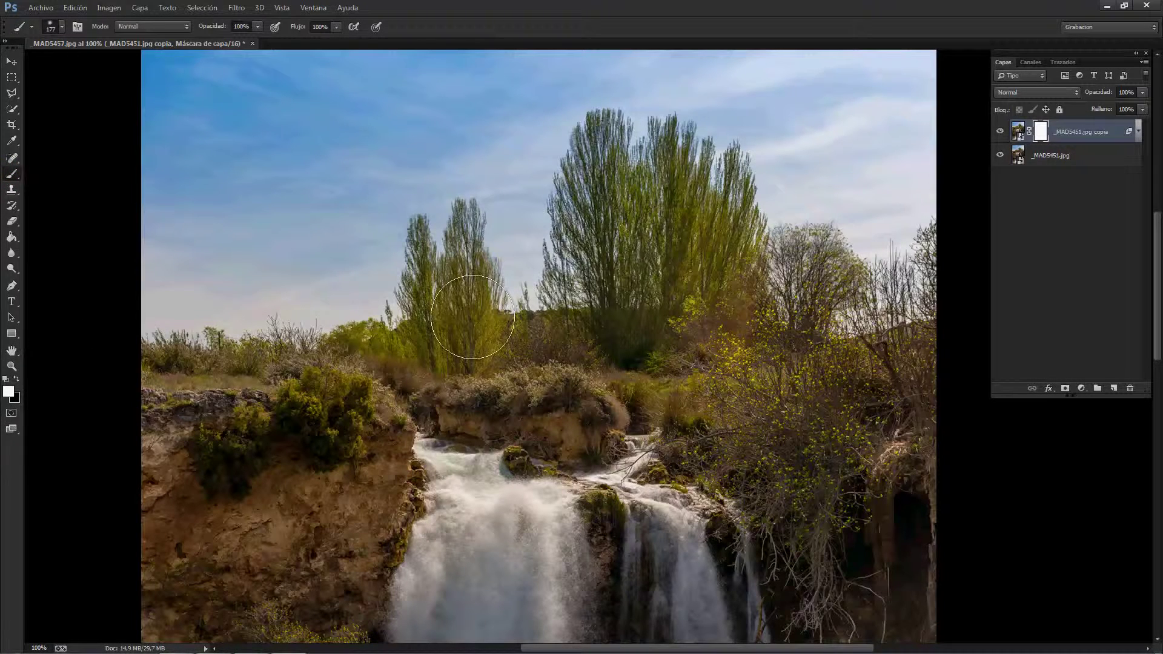
pyautogui.click(16, 379)
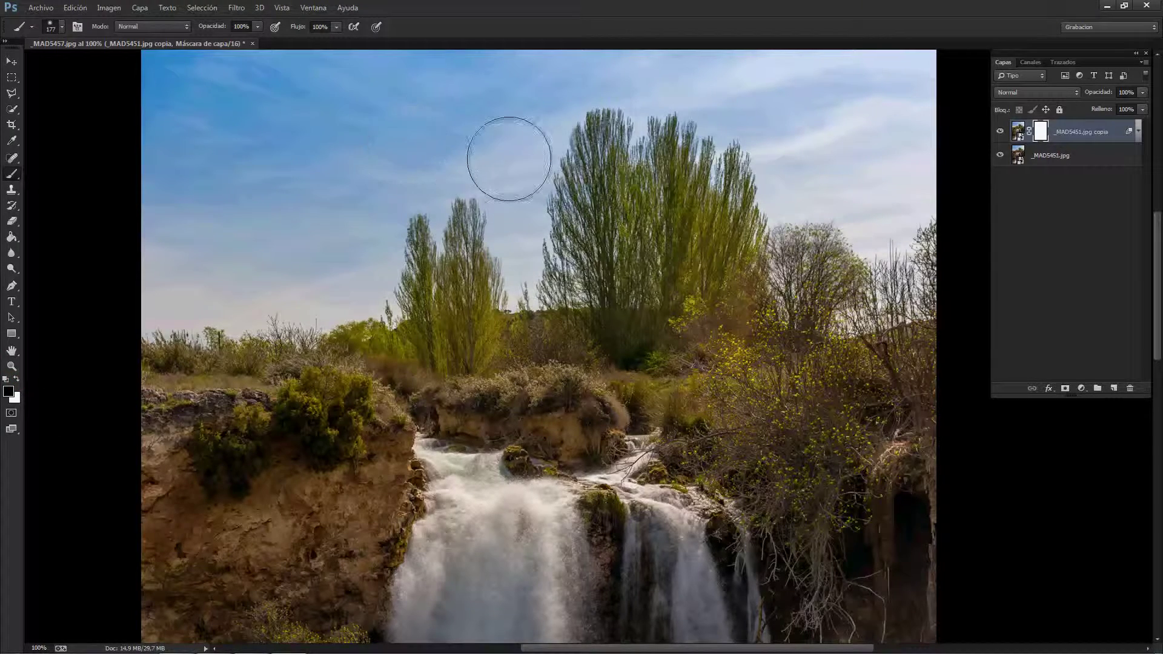
pyautogui.moveTo(525, 155); pyautogui.dragTo(504, 150)
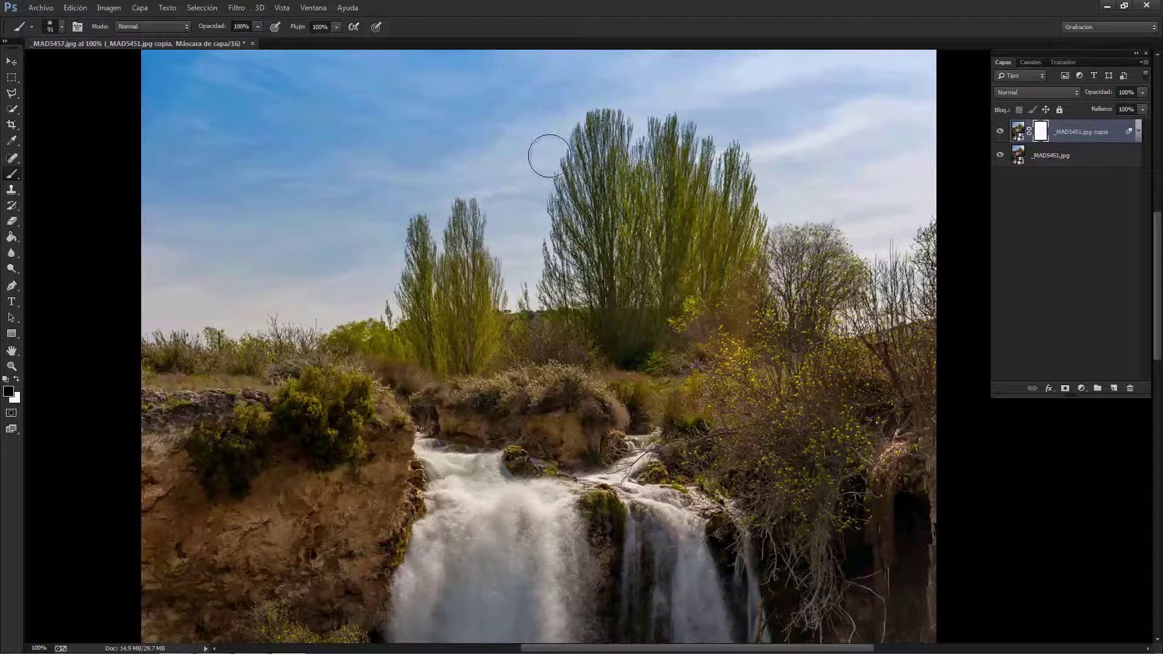
pyautogui.moveTo(545, 137)
pyautogui.mouseDown()
pyautogui.moveTo(557, 141)
pyautogui.moveTo(546, 140)
pyautogui.mouseUp()
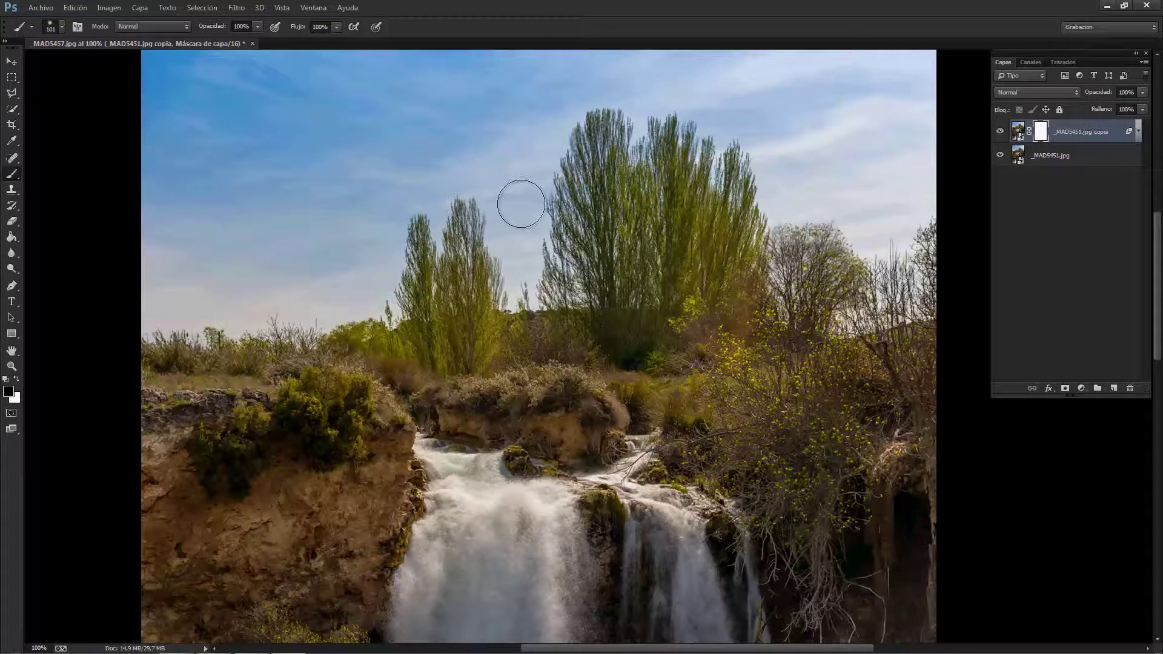
pyautogui.click(607, 125)
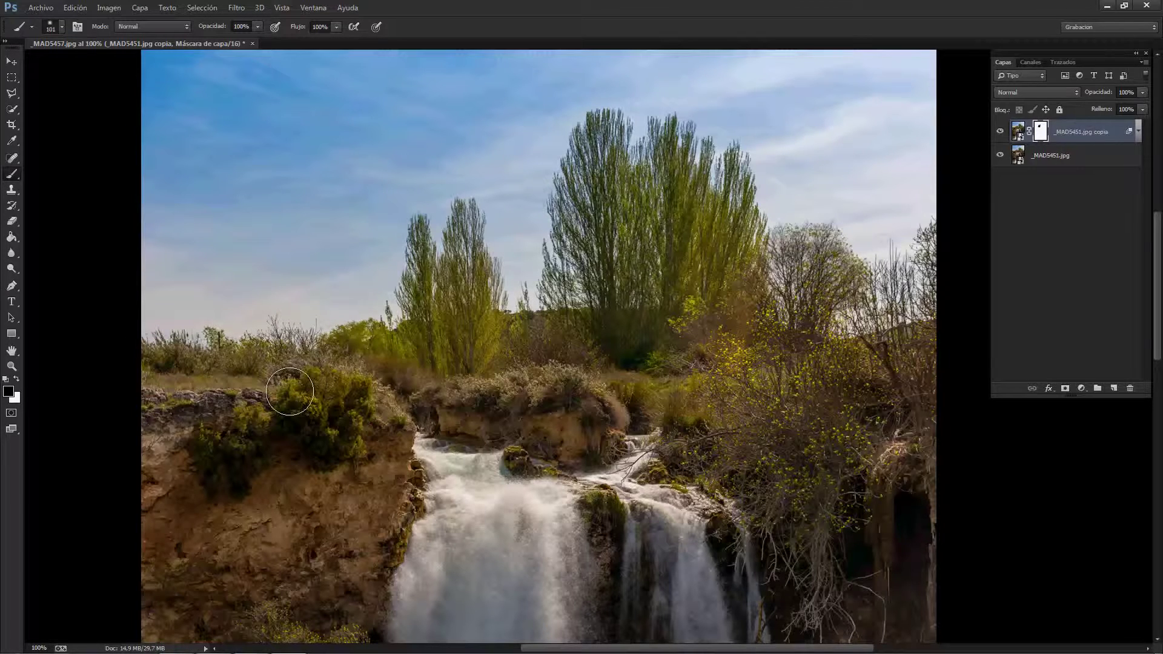
pyautogui.moveTo(306, 431)
pyautogui.mouseDown()
pyautogui.moveTo(312, 402)
pyautogui.moveTo(291, 415)
pyautogui.moveTo(346, 441)
pyautogui.moveTo(413, 363)
pyautogui.mouseUp()
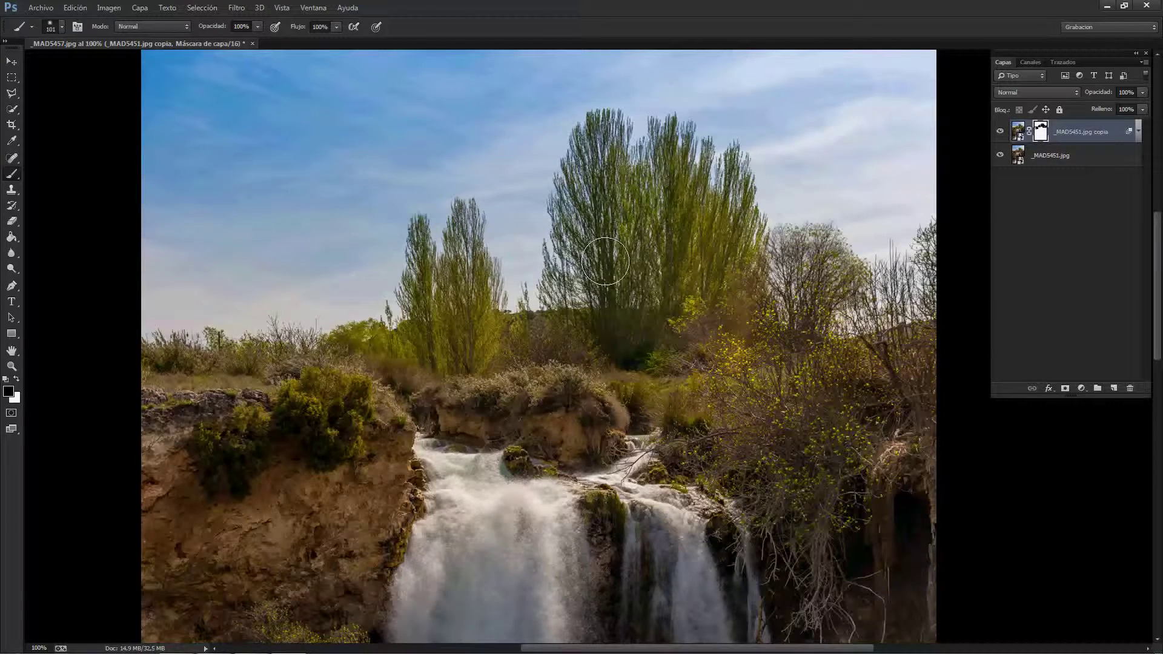
# - Paint the mask over the left bush, parts of the falls, and the right-hand bushes and cliff
pyautogui.moveTo(560, 333)
pyautogui.mouseDown()
pyautogui.moveTo(541, 315)
pyautogui.moveTo(544, 214)
pyautogui.mouseUp()
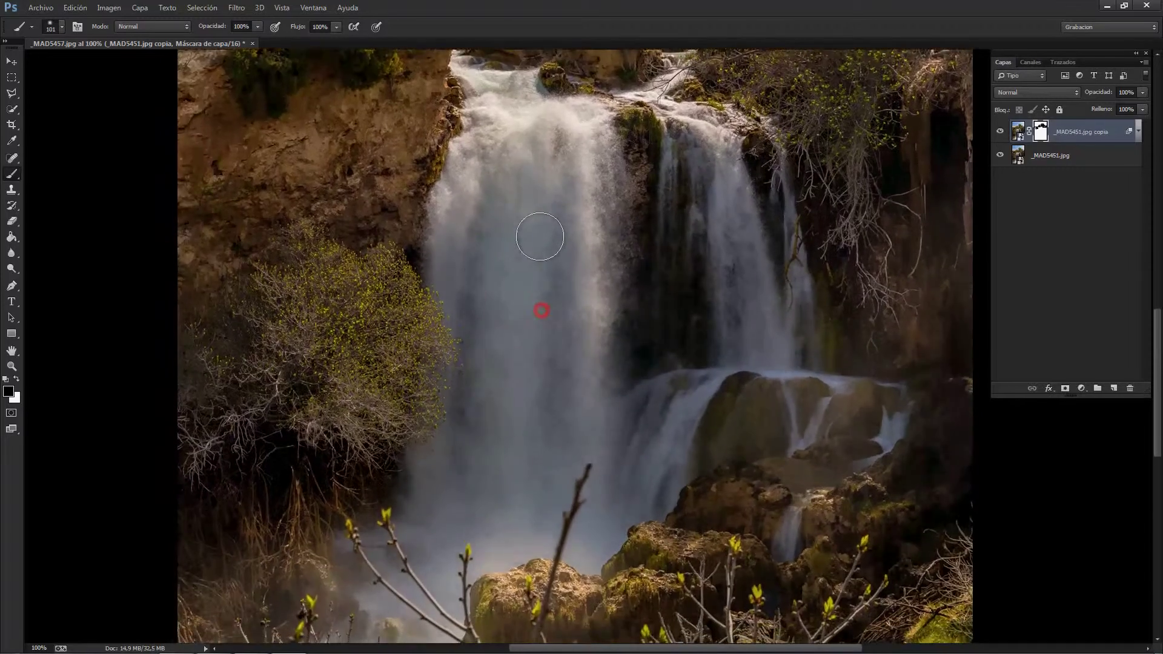
pyautogui.moveTo(325, 404)
pyautogui.mouseDown()
pyautogui.moveTo(386, 315)
pyautogui.moveTo(304, 325)
pyautogui.moveTo(270, 267)
pyautogui.moveTo(226, 424)
pyautogui.moveTo(293, 422)
pyautogui.mouseUp()
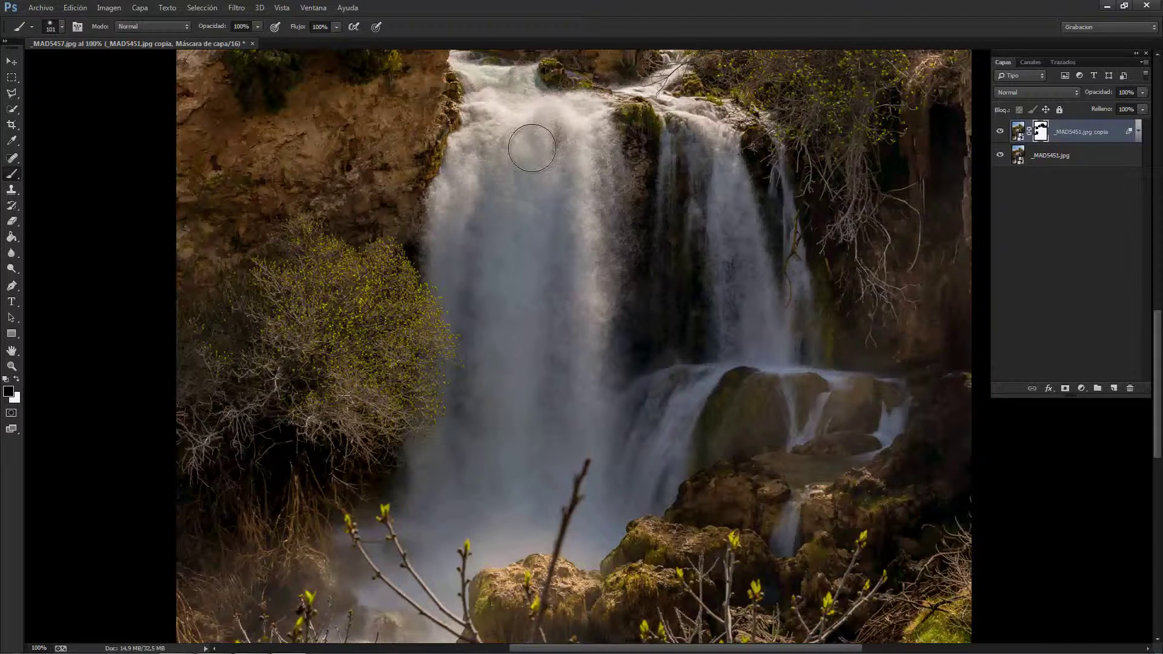
pyautogui.moveTo(531, 143); pyautogui.dragTo(523, 206)
pyautogui.moveTo(525, 368)
pyautogui.mouseDown()
pyautogui.moveTo(612, 428)
pyautogui.moveTo(581, 413)
pyautogui.mouseUp()
pyautogui.moveTo(730, 315); pyautogui.dragTo(578, 391)
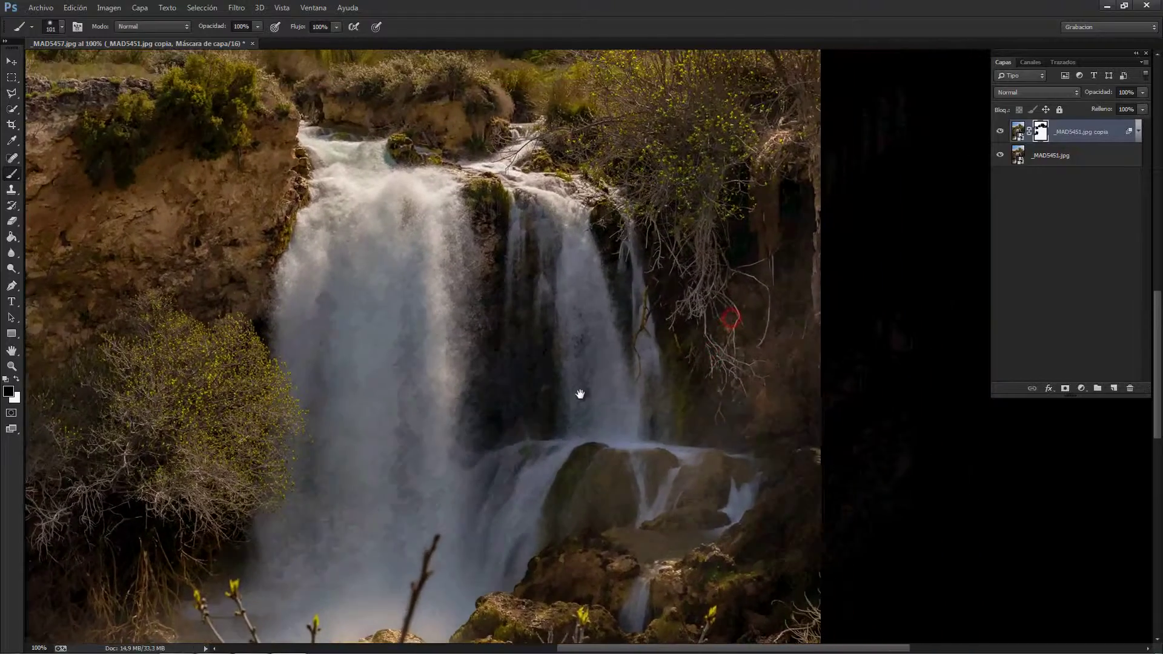
pyautogui.moveTo(732, 209); pyautogui.dragTo(775, 92)
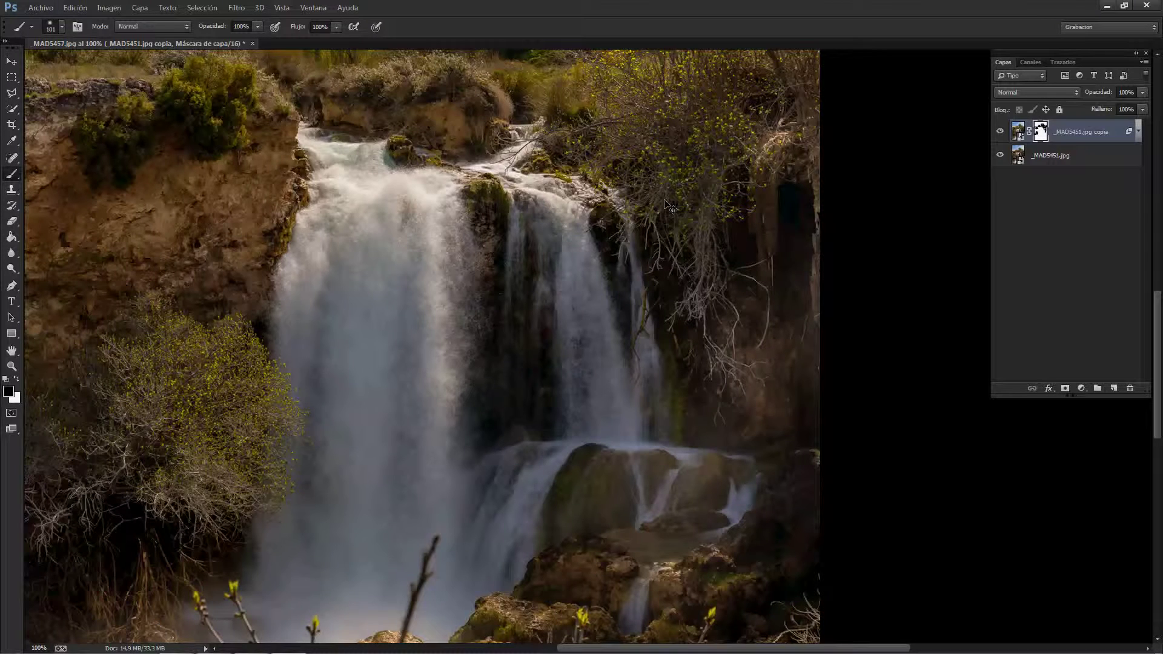
pyautogui.hotkey('ctrl', '0')
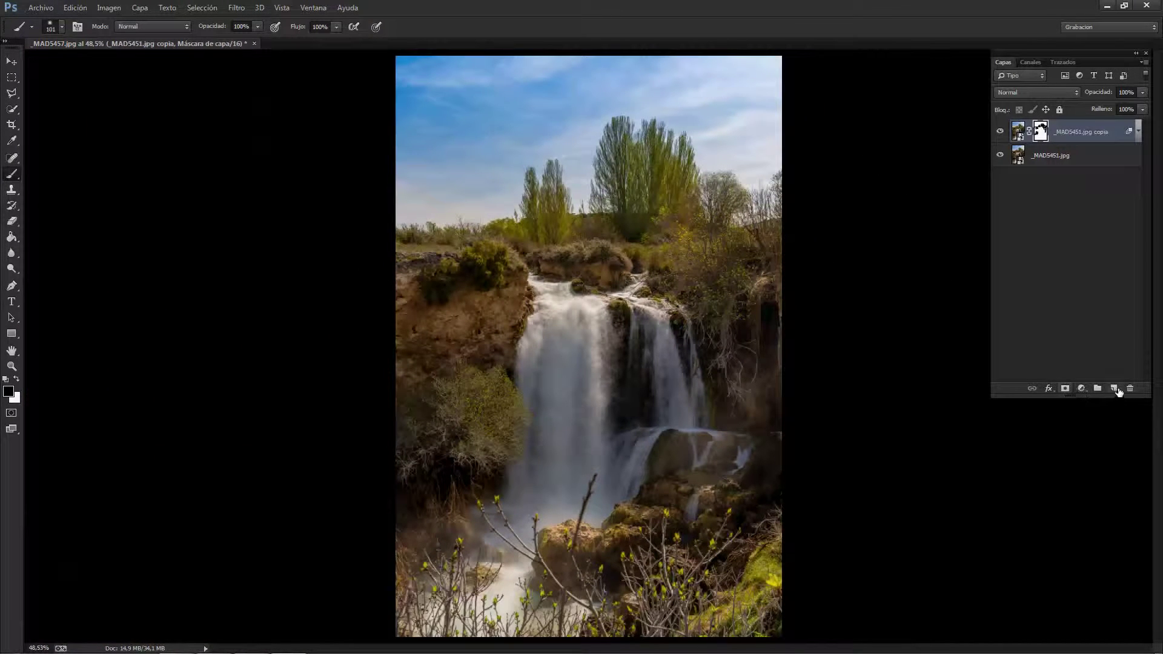
# - Fill a new top layer with black-and-white Nubes (Clouds) and set its blend mode to Trama
pyautogui.click(1113, 388)
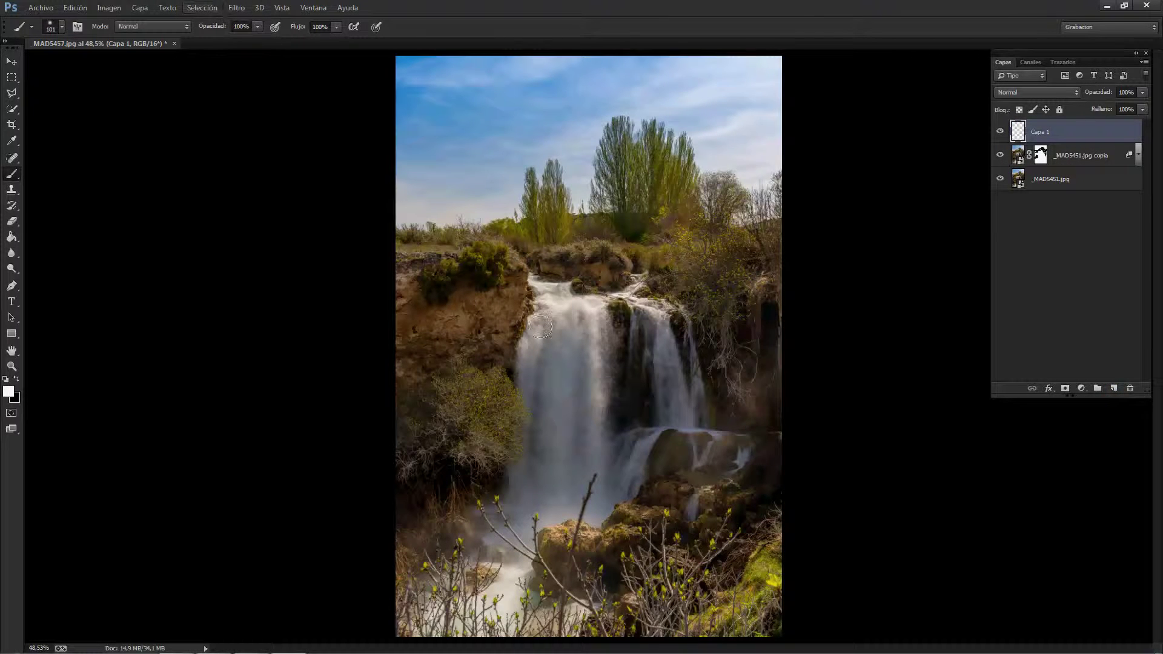
pyautogui.click(237, 9)
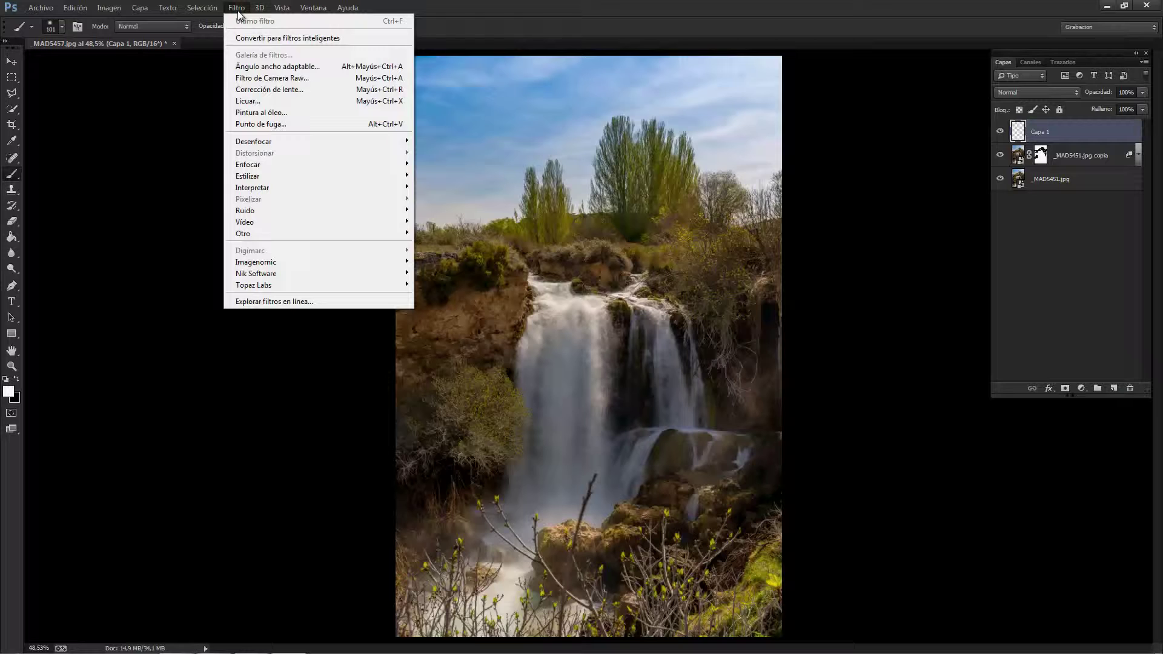
pyautogui.moveTo(272, 187)
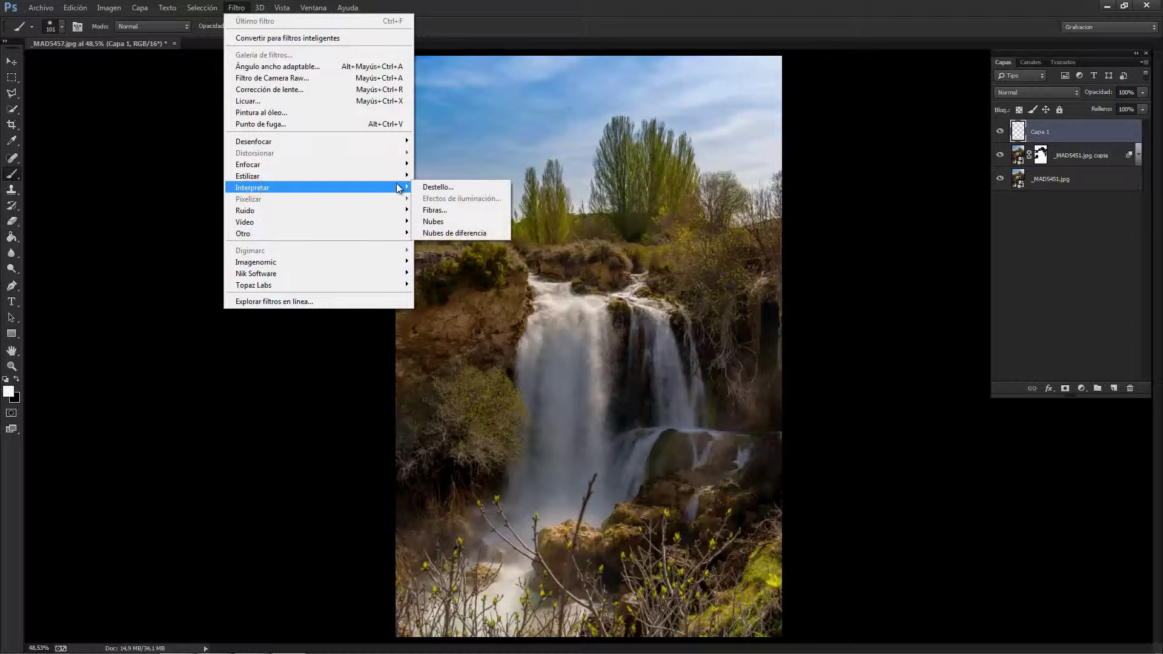
pyautogui.click(155, 333)
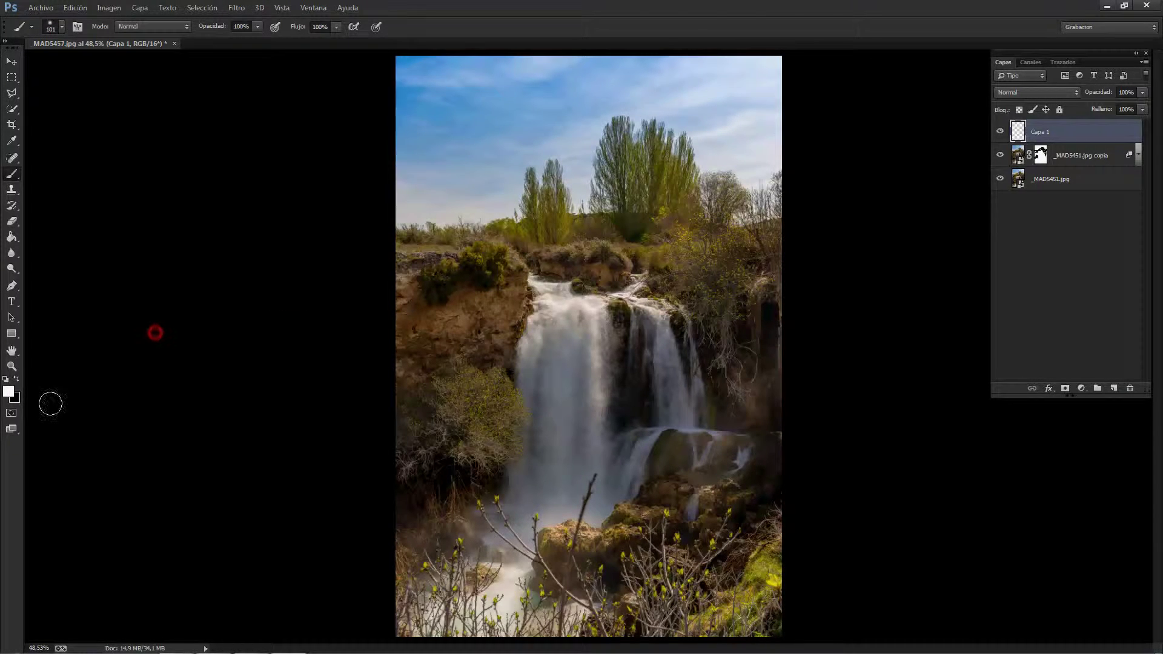
pyautogui.click(16, 378)
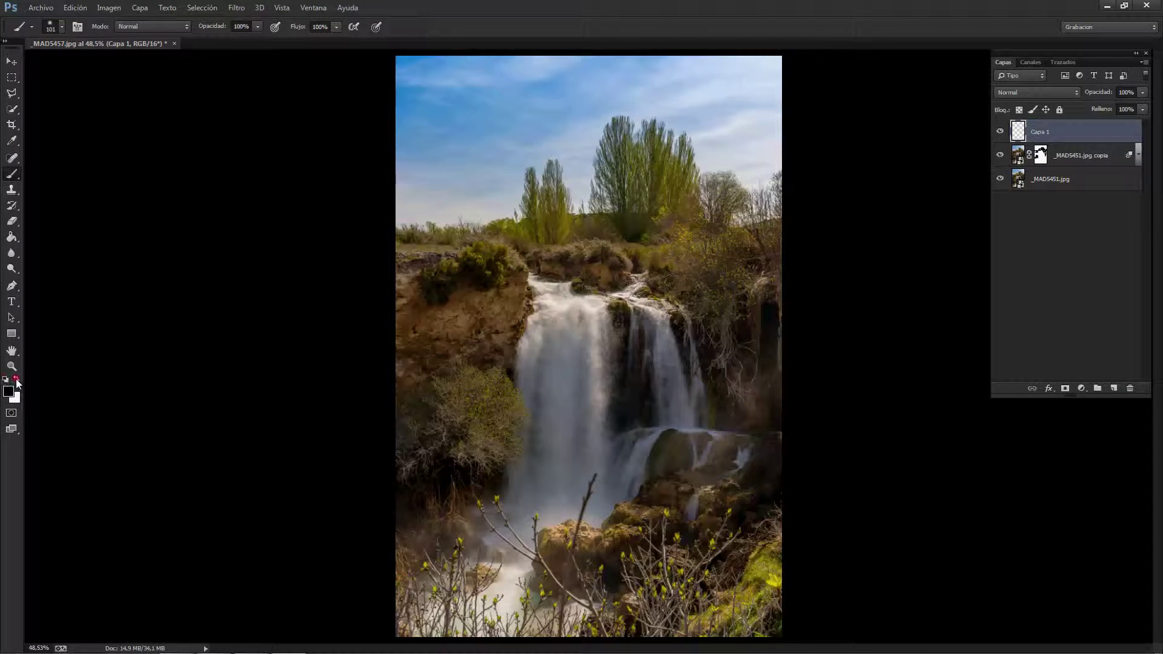
pyautogui.click(236, 8)
pyautogui.moveTo(252, 187)
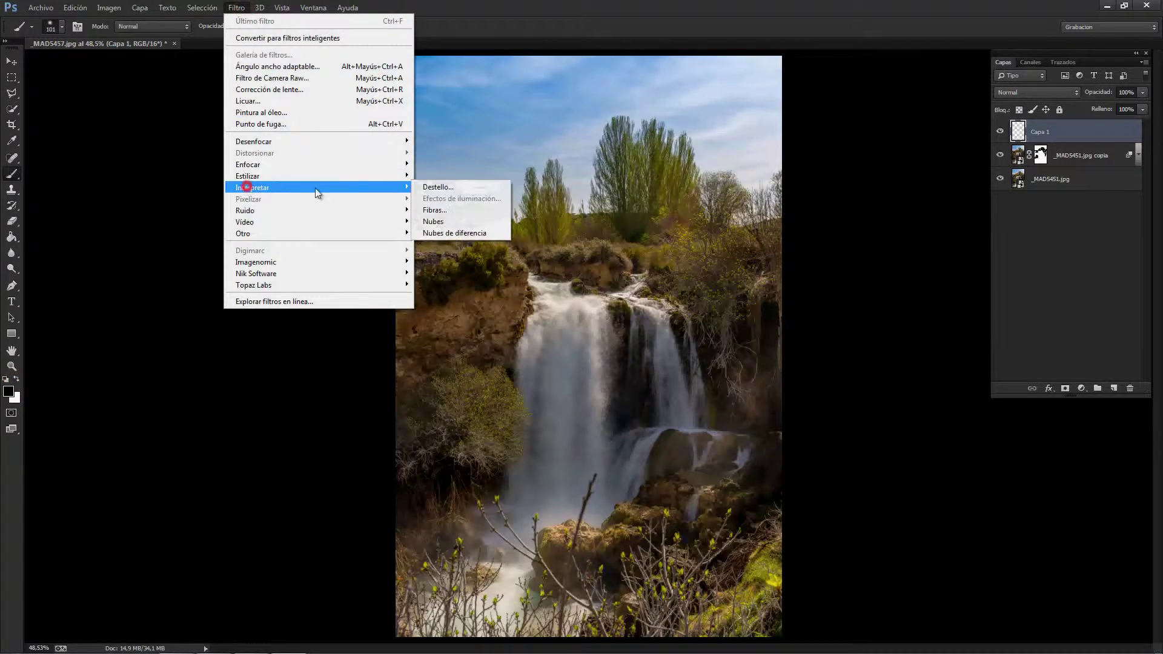
pyautogui.click(455, 226)
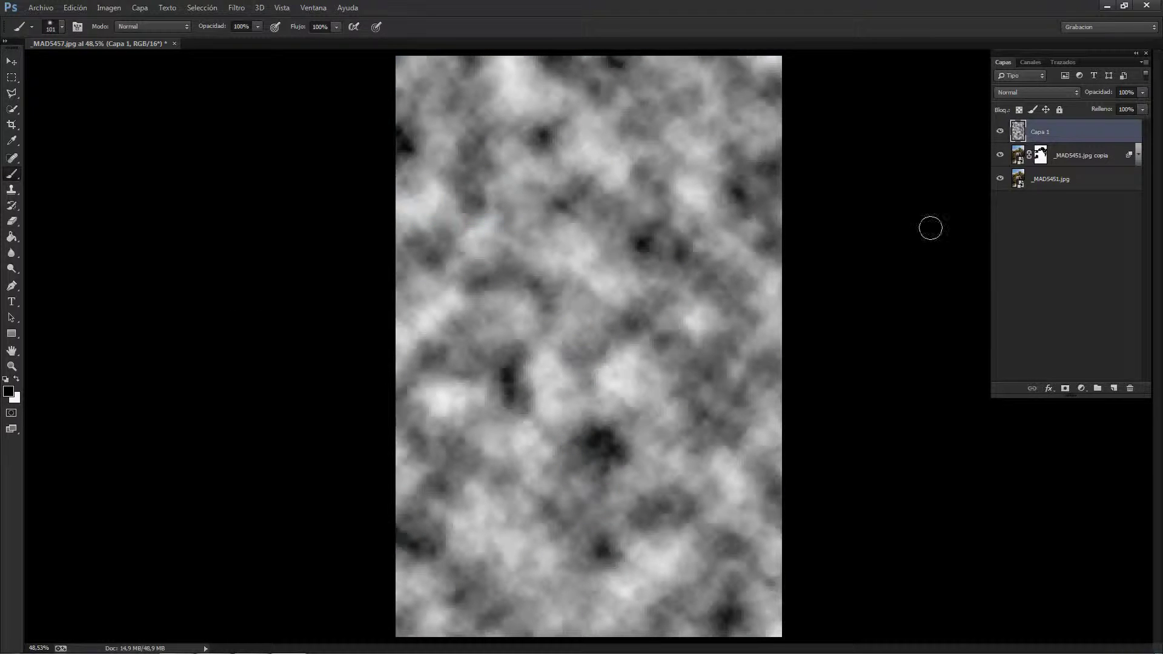
pyautogui.click(1031, 93)
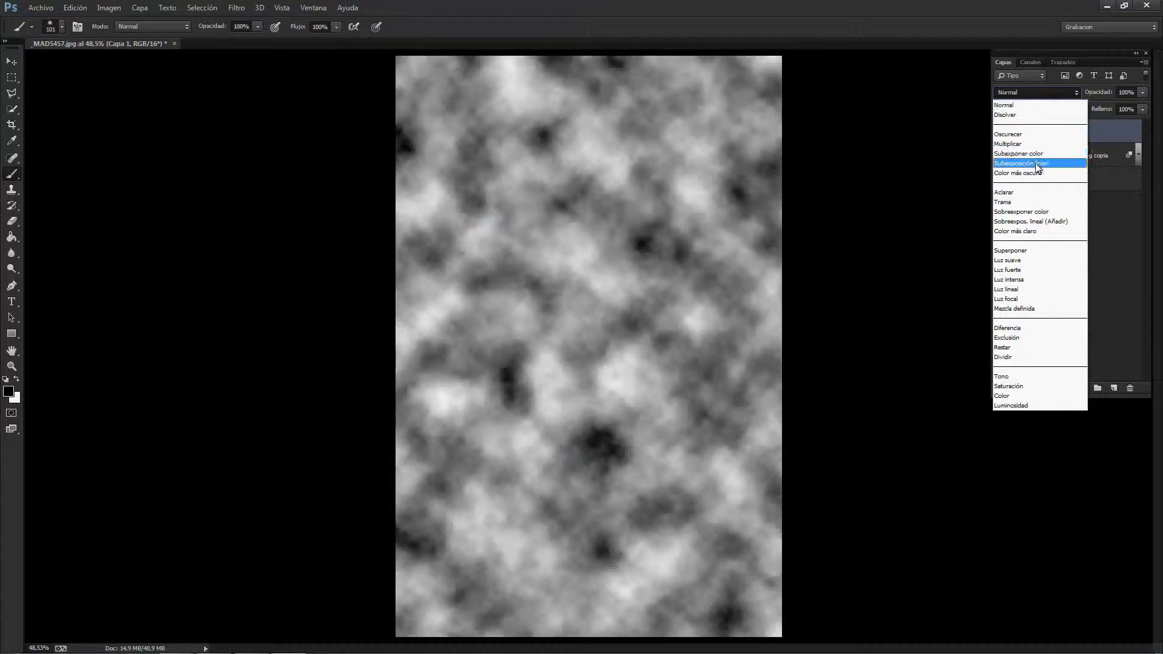
pyautogui.click(1031, 202)
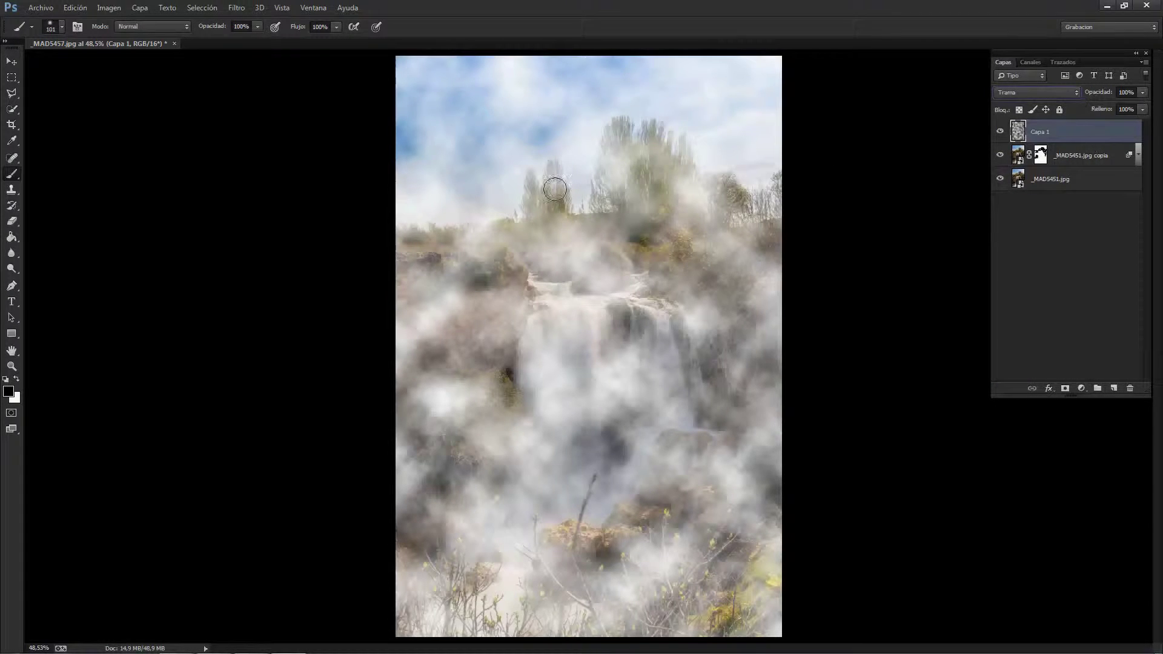
# - Add an inverted mask to the cloud layer and paint low-opacity white mist around the waterfall's base
pyautogui.click(1064, 389)
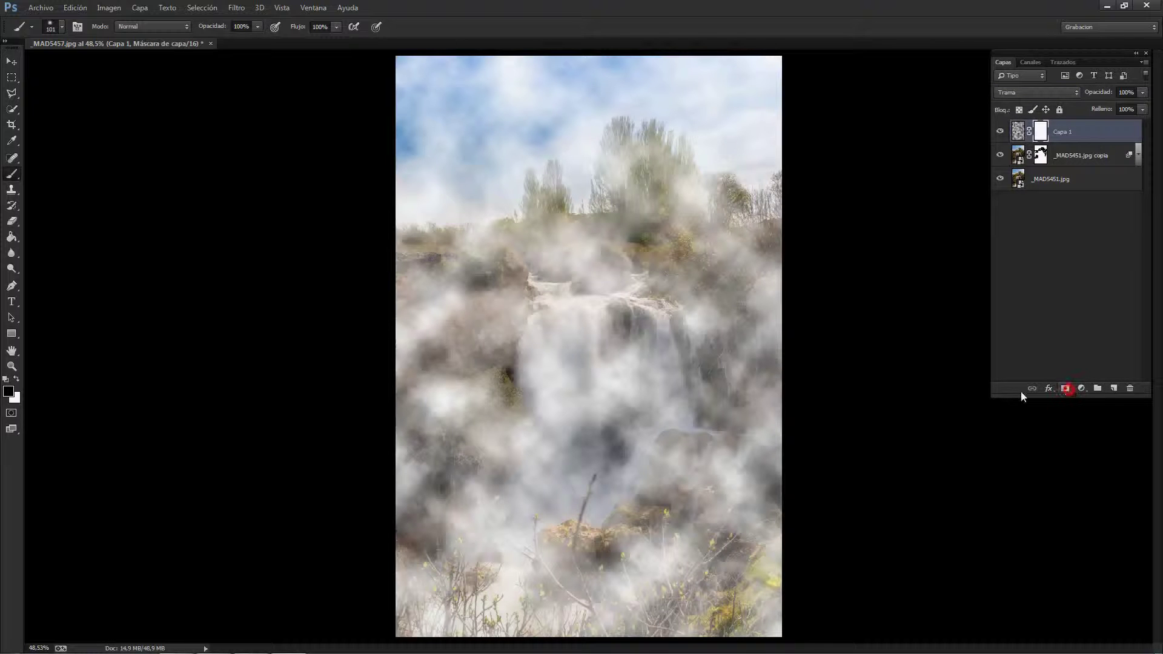
pyautogui.hotkey('ctrl', 'i')
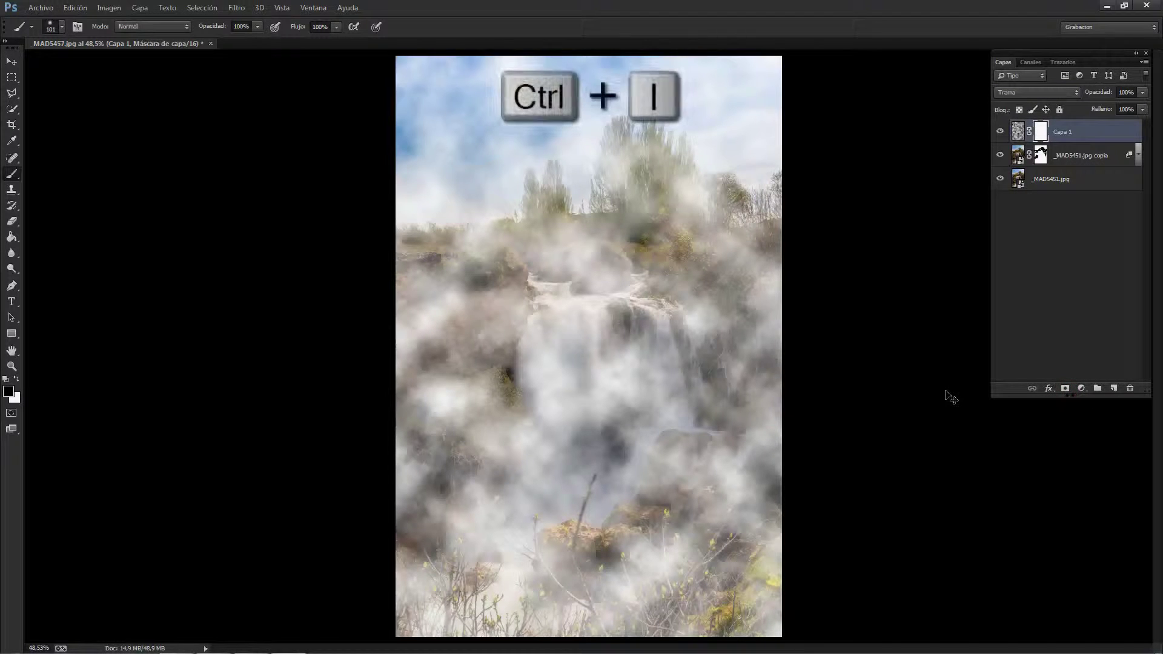
pyautogui.hotkey('ctrl', 'i')
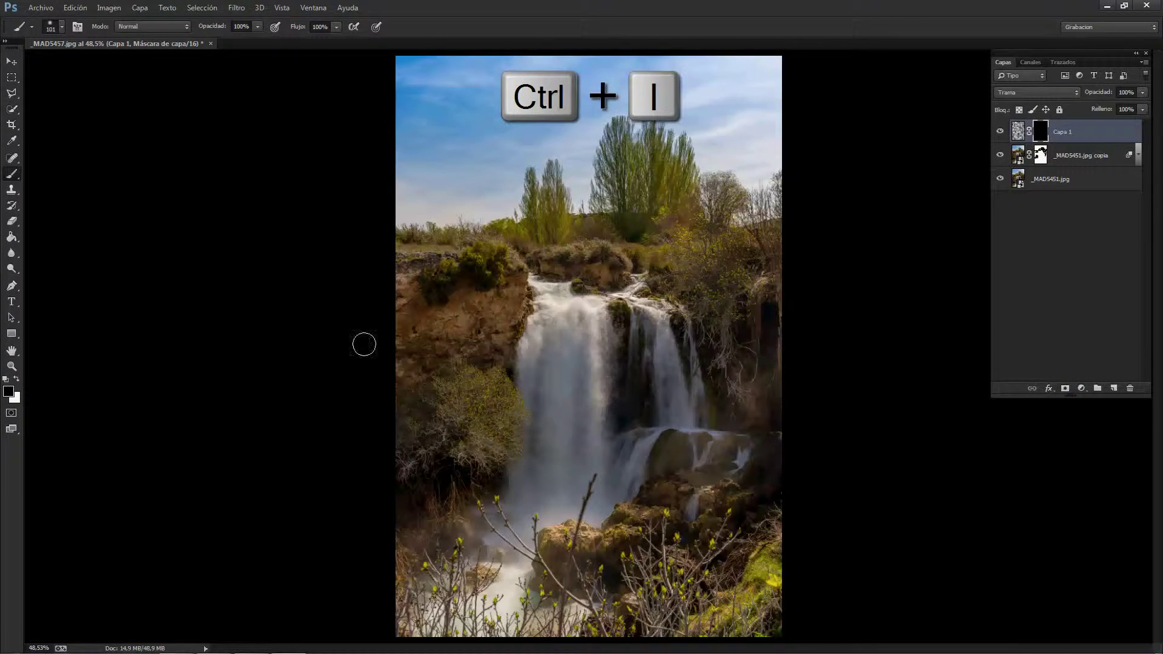
pyautogui.click(18, 379)
pyautogui.moveTo(219, 27); pyautogui.dragTo(190, 26)
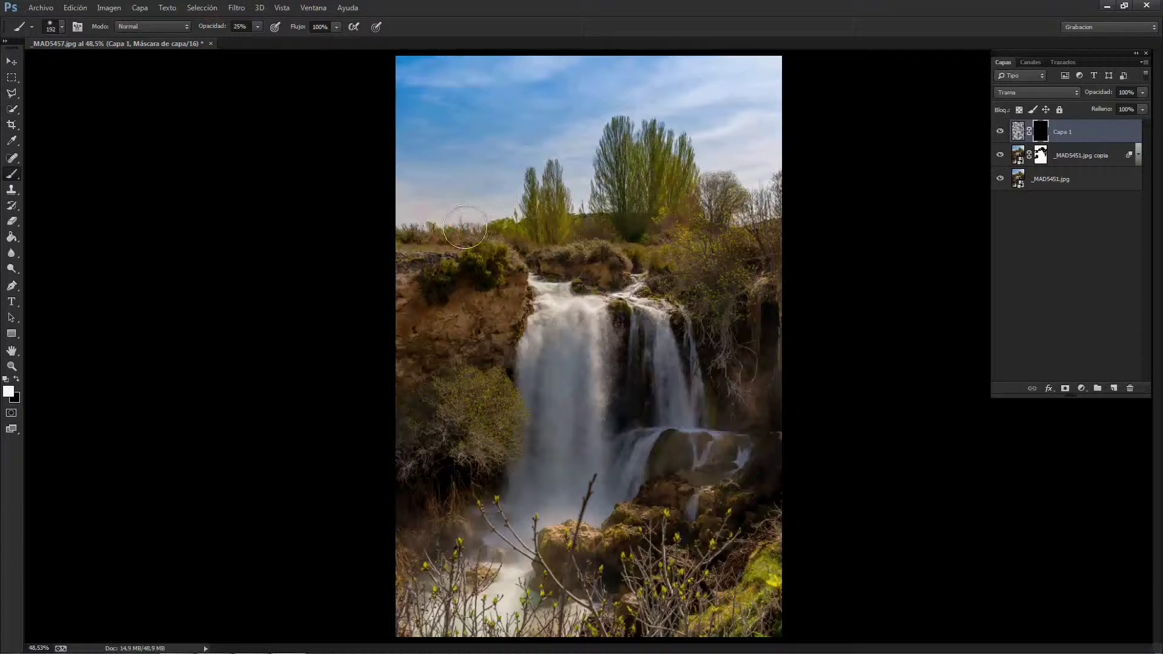
pyautogui.moveTo(533, 542)
pyautogui.mouseDown()
pyautogui.moveTo(436, 520)
pyautogui.moveTo(555, 632)
pyautogui.moveTo(539, 521)
pyautogui.moveTo(605, 484)
pyautogui.moveTo(439, 492)
pyautogui.moveTo(688, 446)
pyautogui.moveTo(754, 403)
pyautogui.moveTo(622, 445)
pyautogui.moveTo(618, 490)
pyautogui.moveTo(633, 479)
pyautogui.moveTo(569, 575)
pyautogui.moveTo(658, 565)
pyautogui.moveTo(623, 602)
pyautogui.mouseUp()
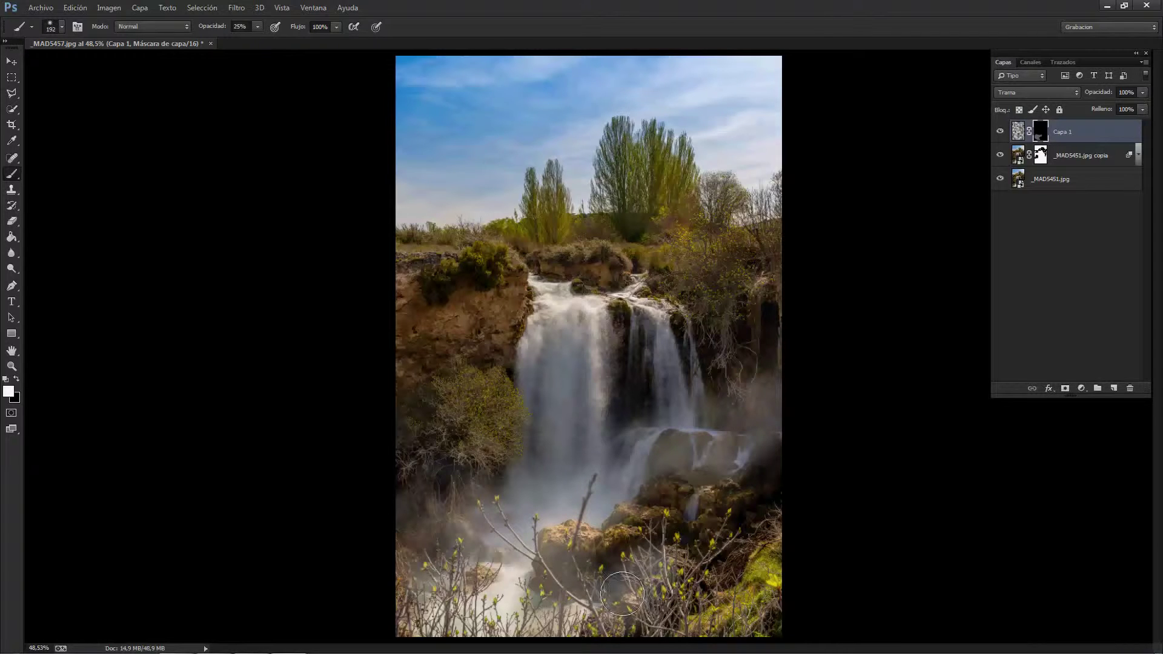
# - Set the mist layer's opacity to 76%, then close the document, saving changes
pyautogui.moveTo(1103, 95); pyautogui.dragTo(1087, 98)
pyautogui.click(1000, 132)
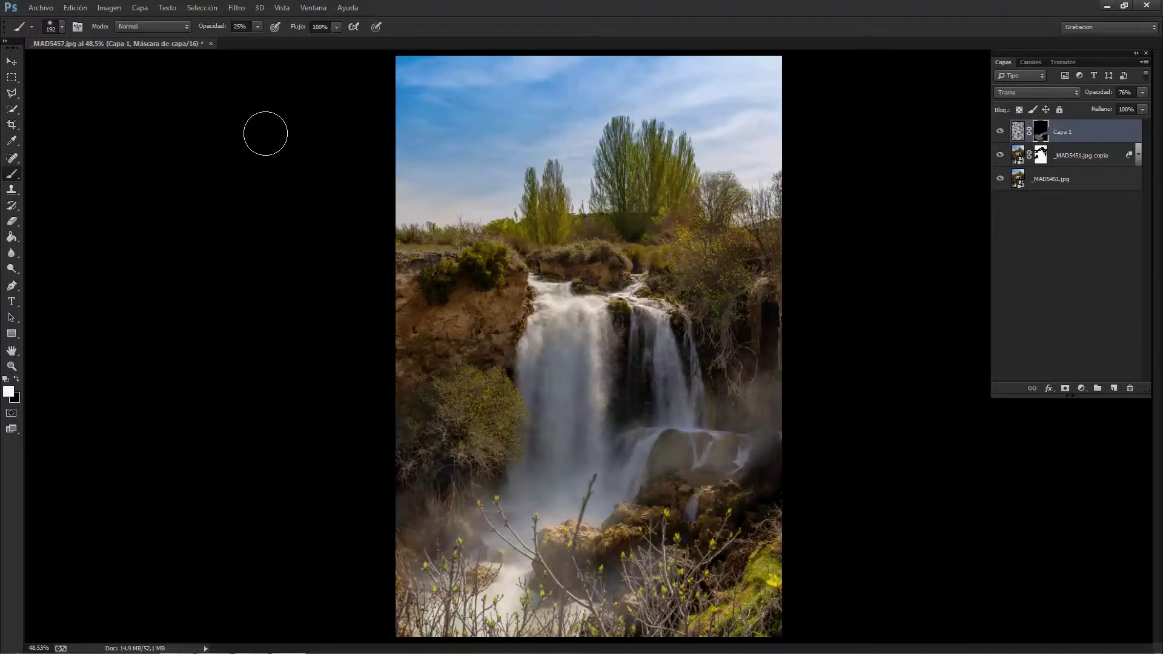
pyautogui.click(211, 43)
pyautogui.click(507, 253)
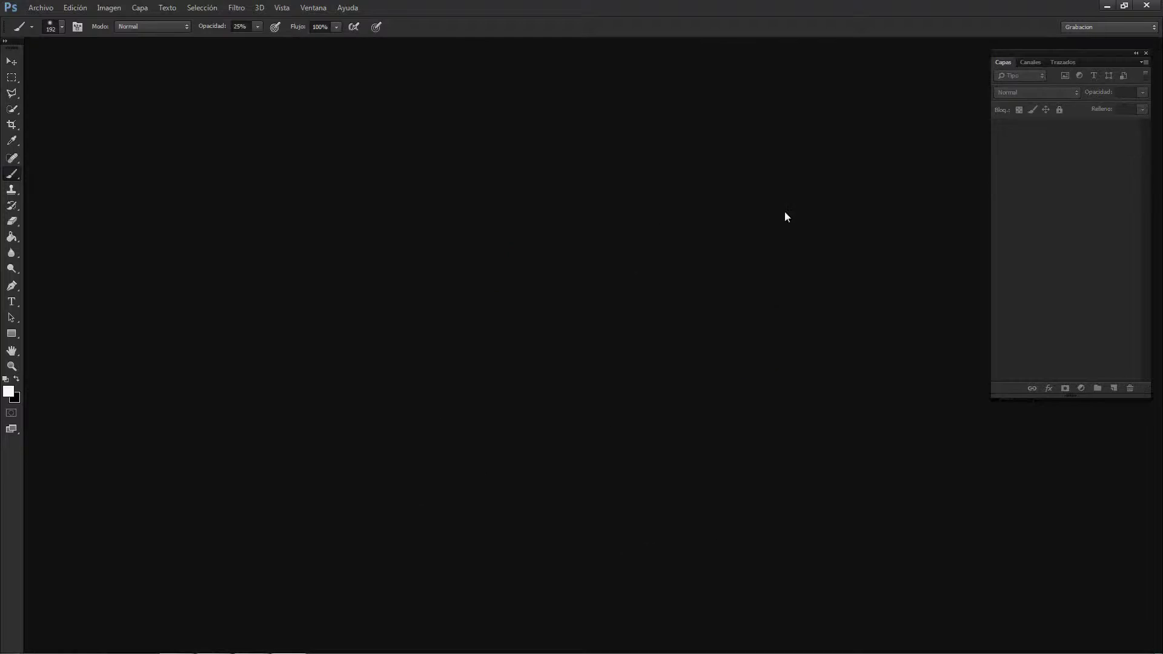
# - In Lightroom, open _MAD5451-Editar-2.tif in the Revelar module
pyautogui.hotkey('alt', 'Tab')
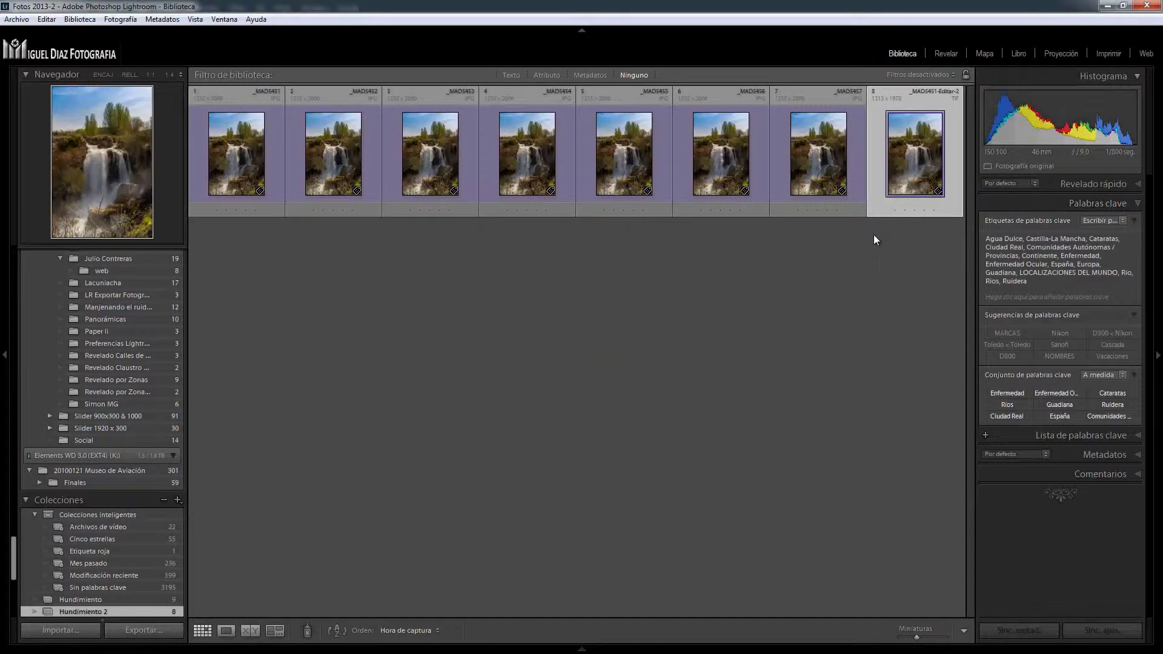
pyautogui.doubleClick(932, 150)
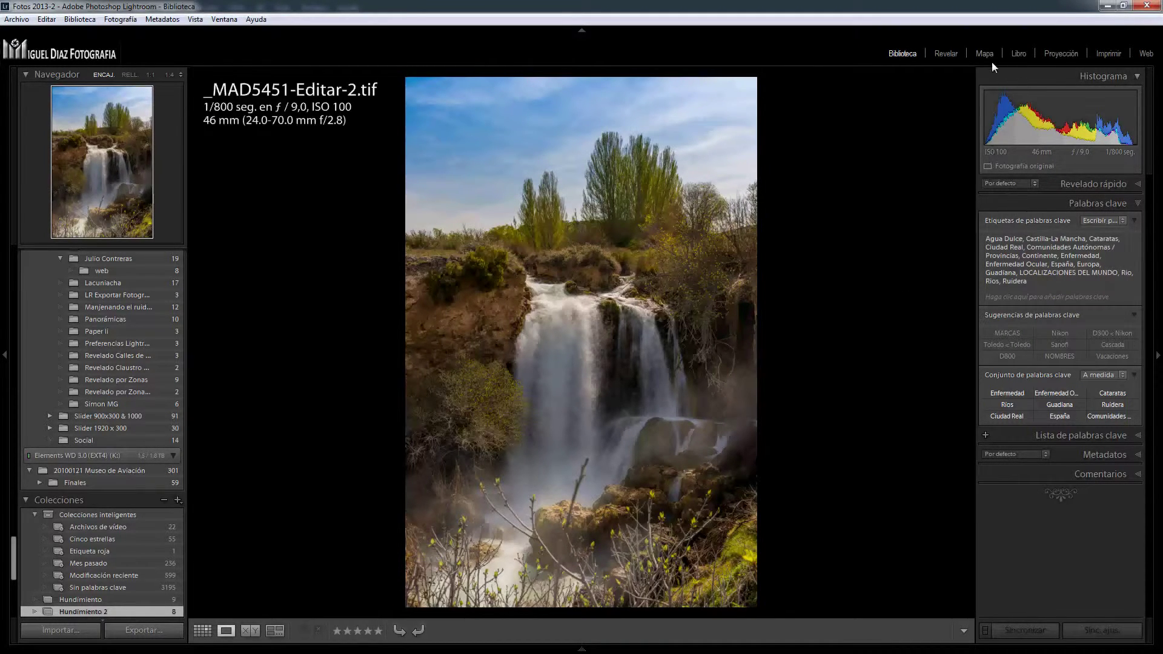
pyautogui.click(956, 55)
# - Add an inverted radial filter with Exposición 1,28, tilted over the rock face left of the waterfall
pyautogui.click(1079, 189)
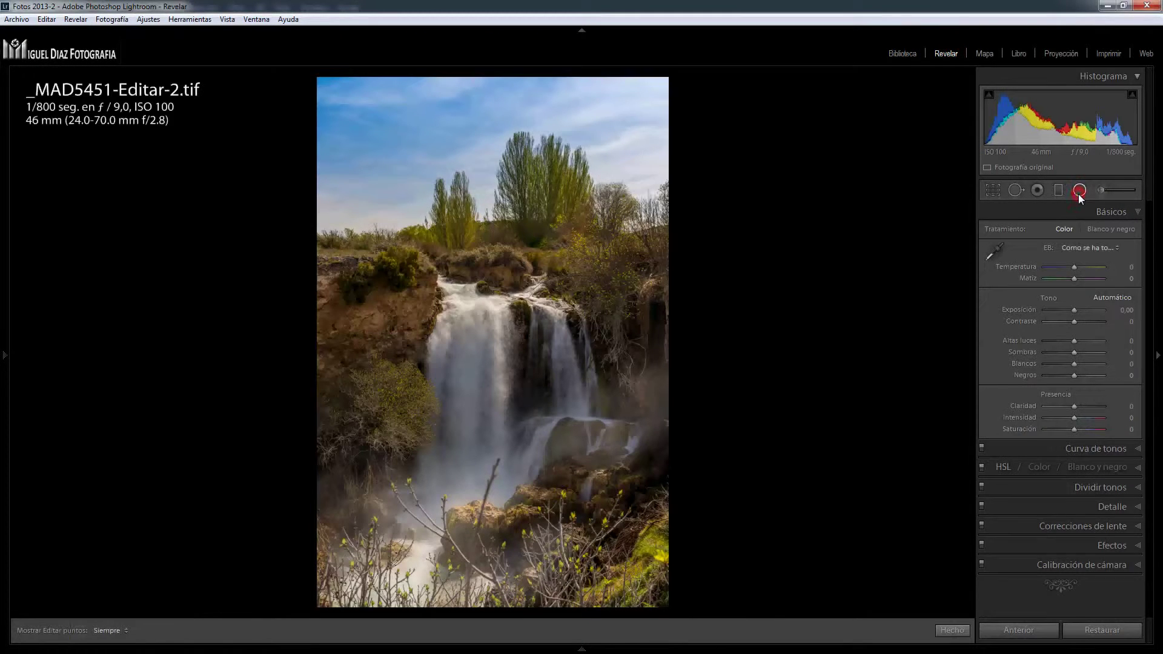
pyautogui.click(1041, 441)
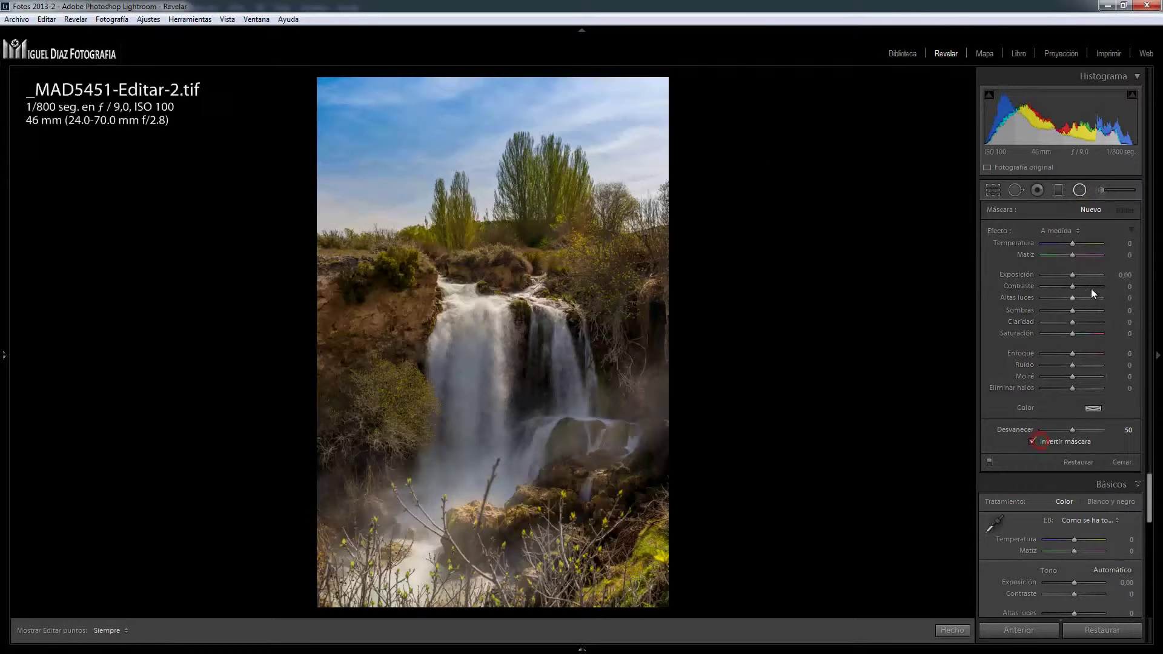
pyautogui.moveTo(1072, 275); pyautogui.dragTo(1081, 274)
pyautogui.moveTo(370, 307); pyautogui.dragTo(389, 349)
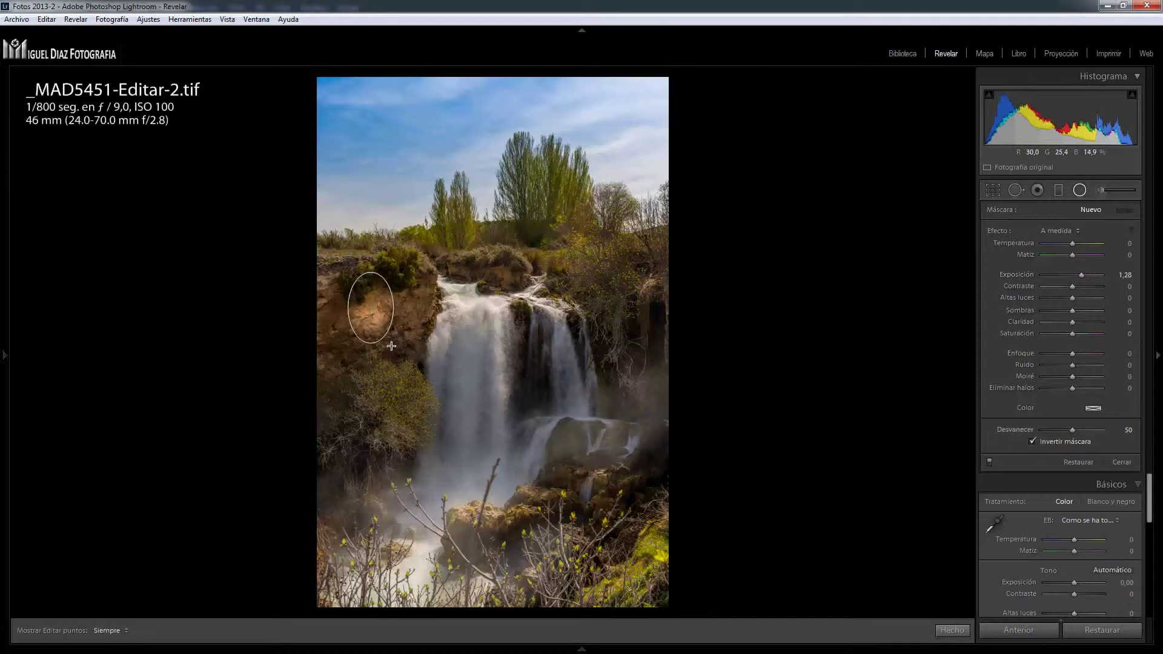
pyautogui.moveTo(370, 307); pyautogui.dragTo(388, 321)
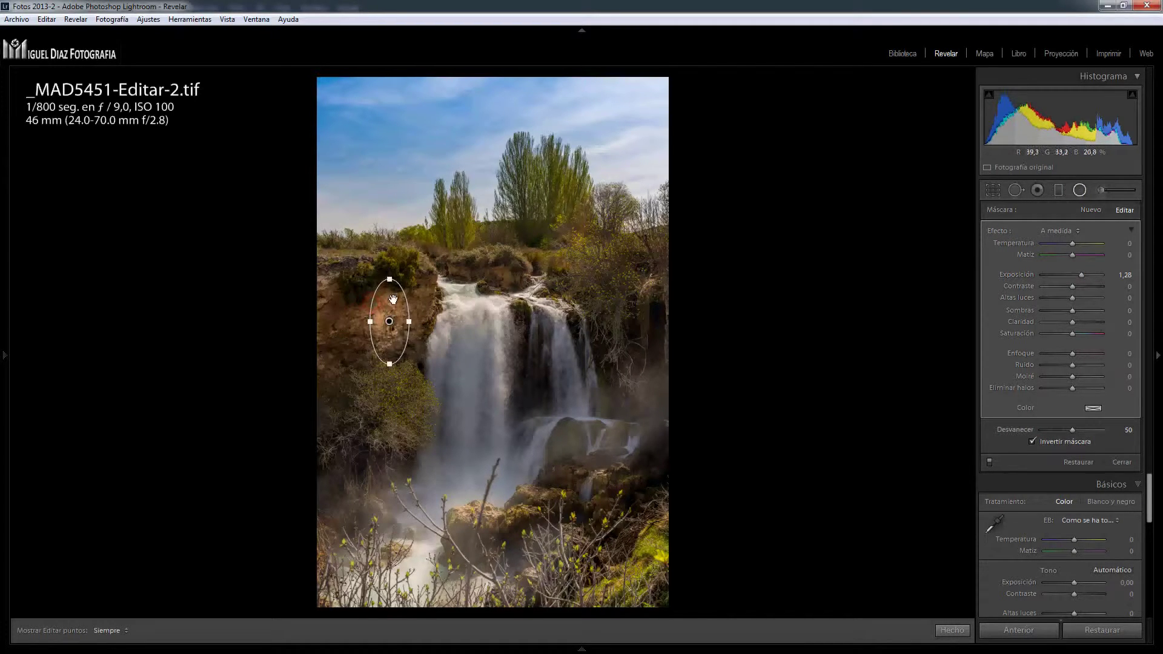
pyautogui.moveTo(389, 271); pyautogui.dragTo(428, 291)
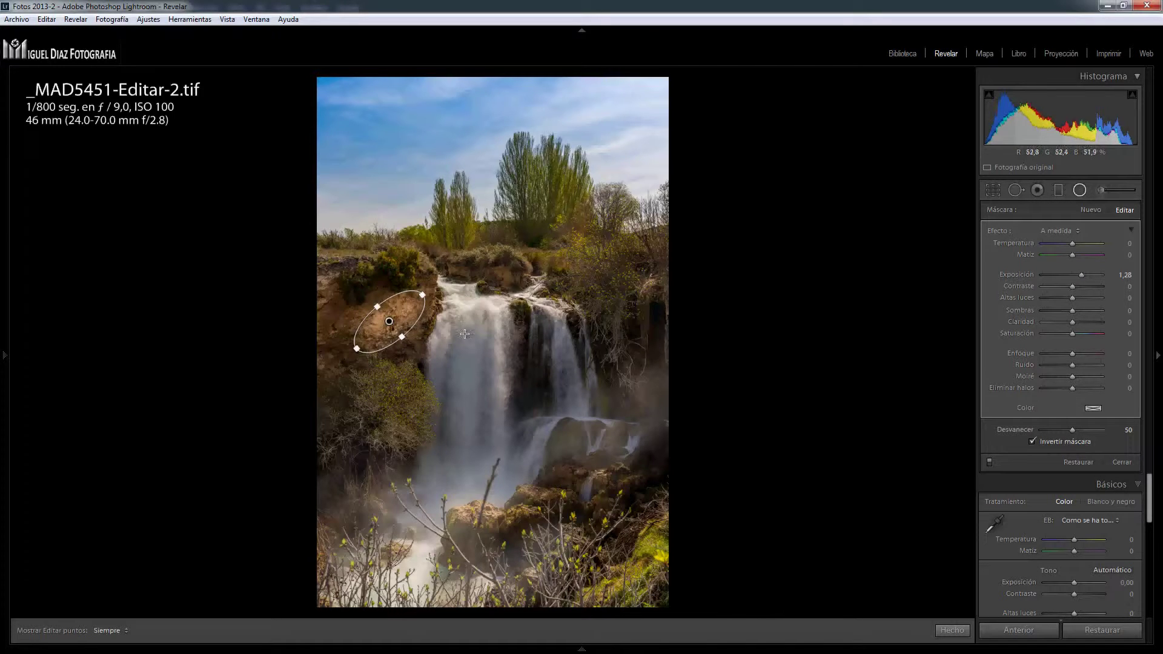
pyautogui.press('alt')
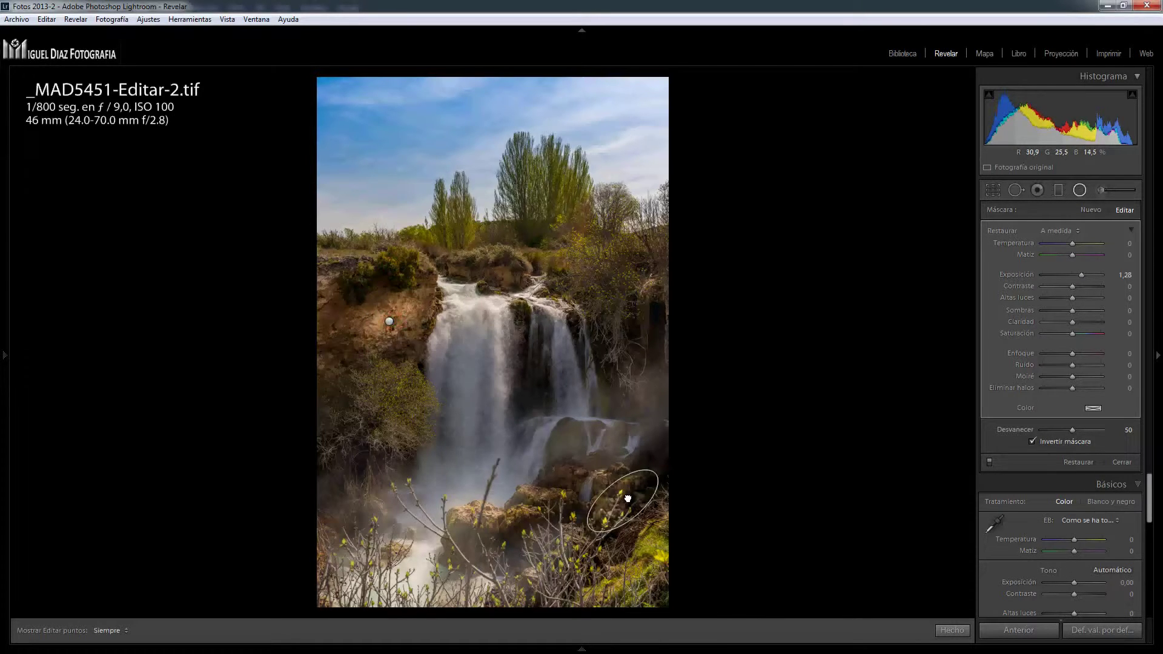
pyautogui.click(1079, 189)
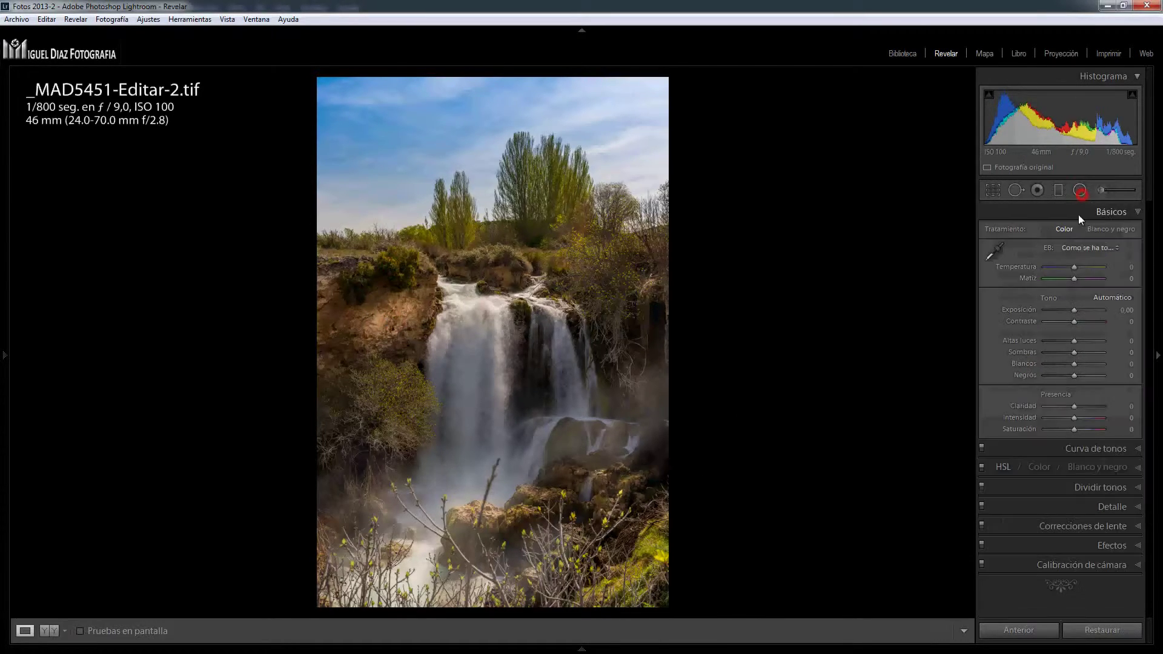